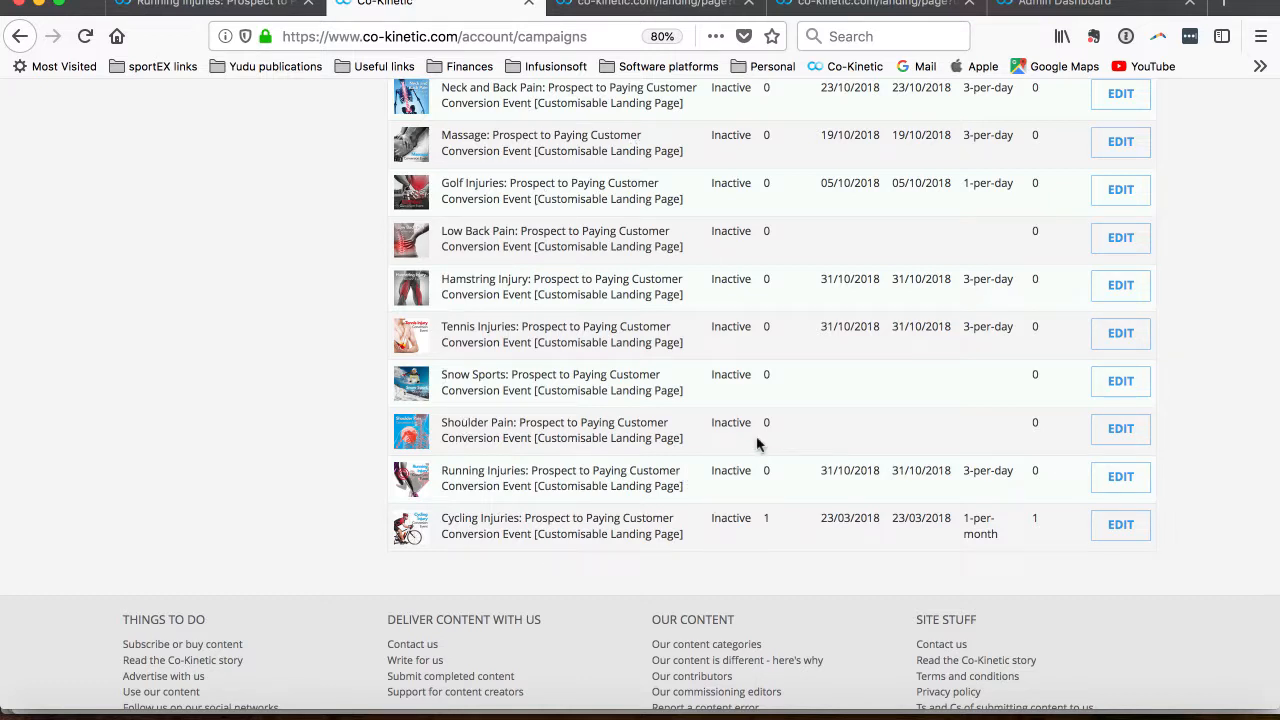
Step: Look through the campaigns list, including the customisable landing page campaigns at its end
{"action": "scroll", "coordinate": [757, 444], "scroll_direction": "up", "scroll_amount": 15}
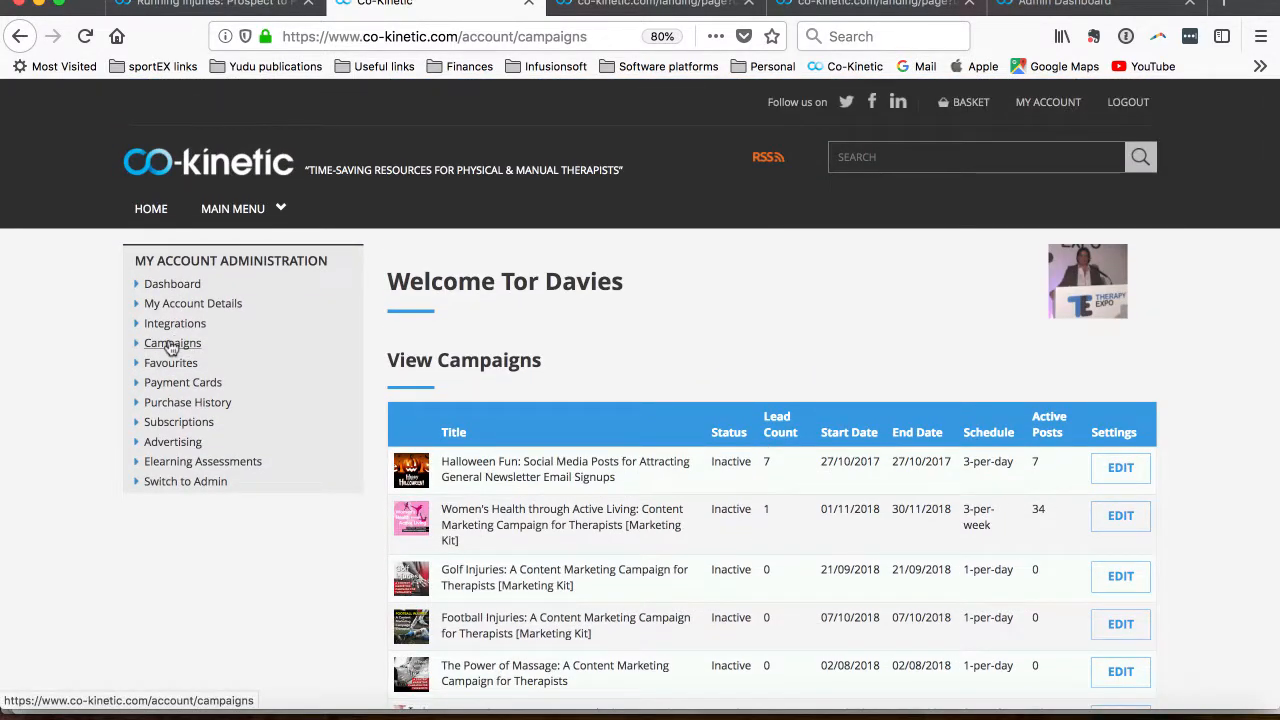
{"action": "scroll", "coordinate": [506, 385], "scroll_direction": "down", "scroll_amount": 5}
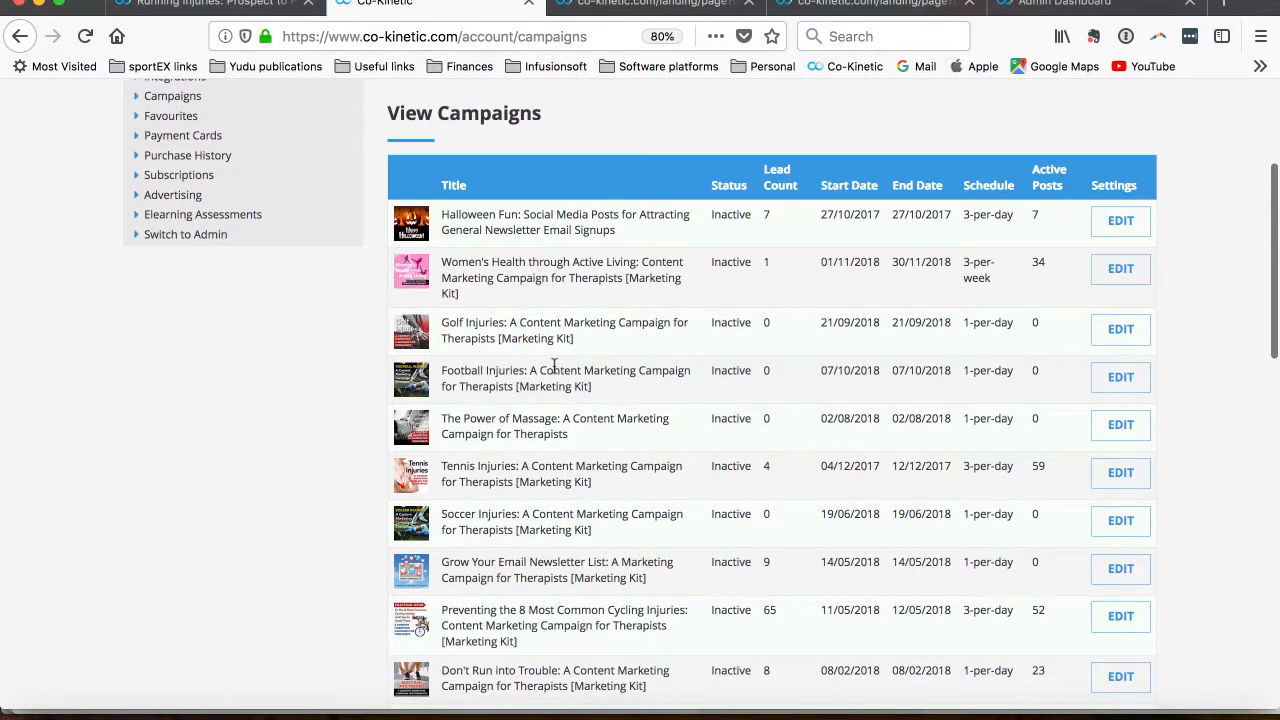
{"action": "scroll", "coordinate": [554, 366], "scroll_direction": "down", "scroll_amount": 7}
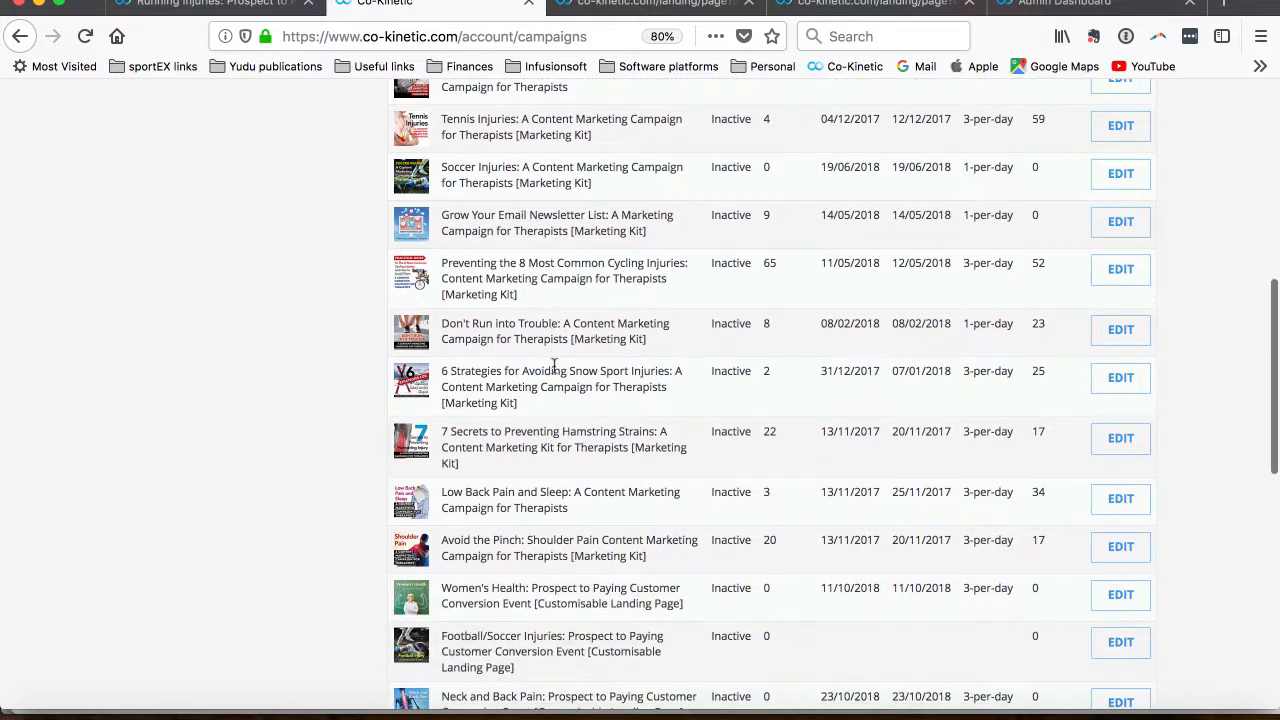
{"action": "scroll", "coordinate": [554, 366], "scroll_direction": "down", "scroll_amount": 8}
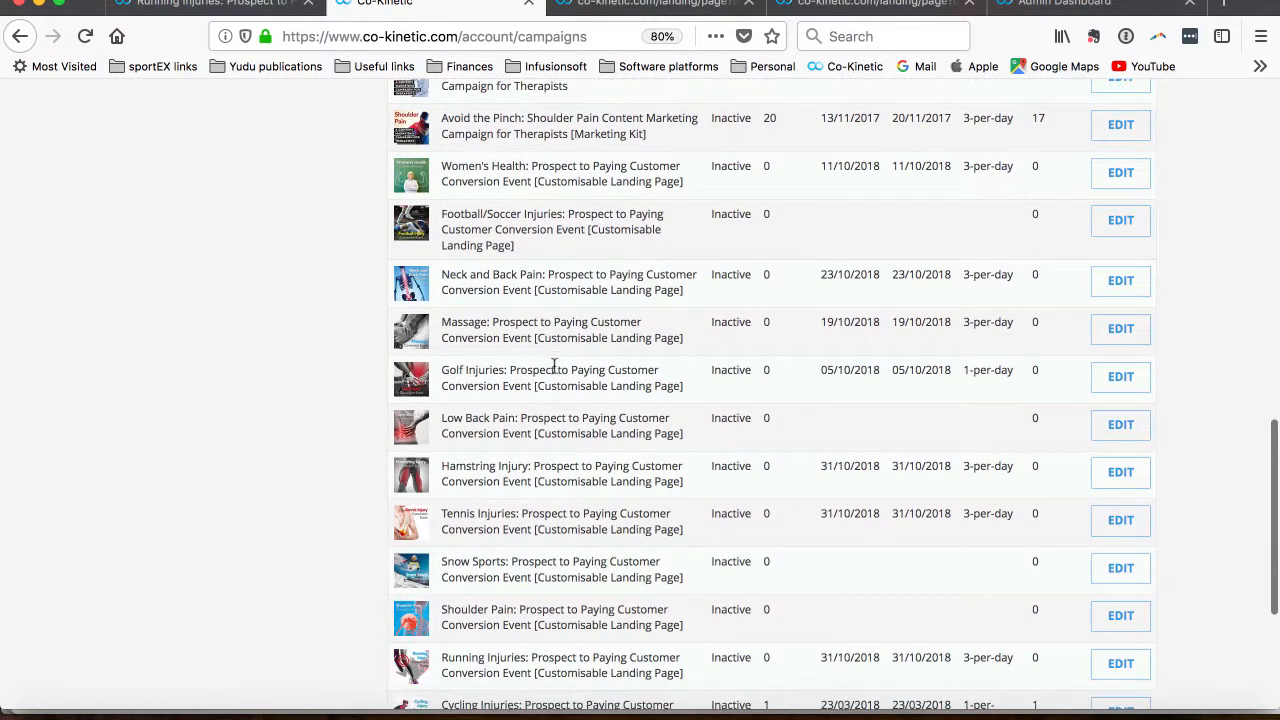
{"action": "scroll", "coordinate": [596, 461], "scroll_direction": "down", "scroll_amount": 3}
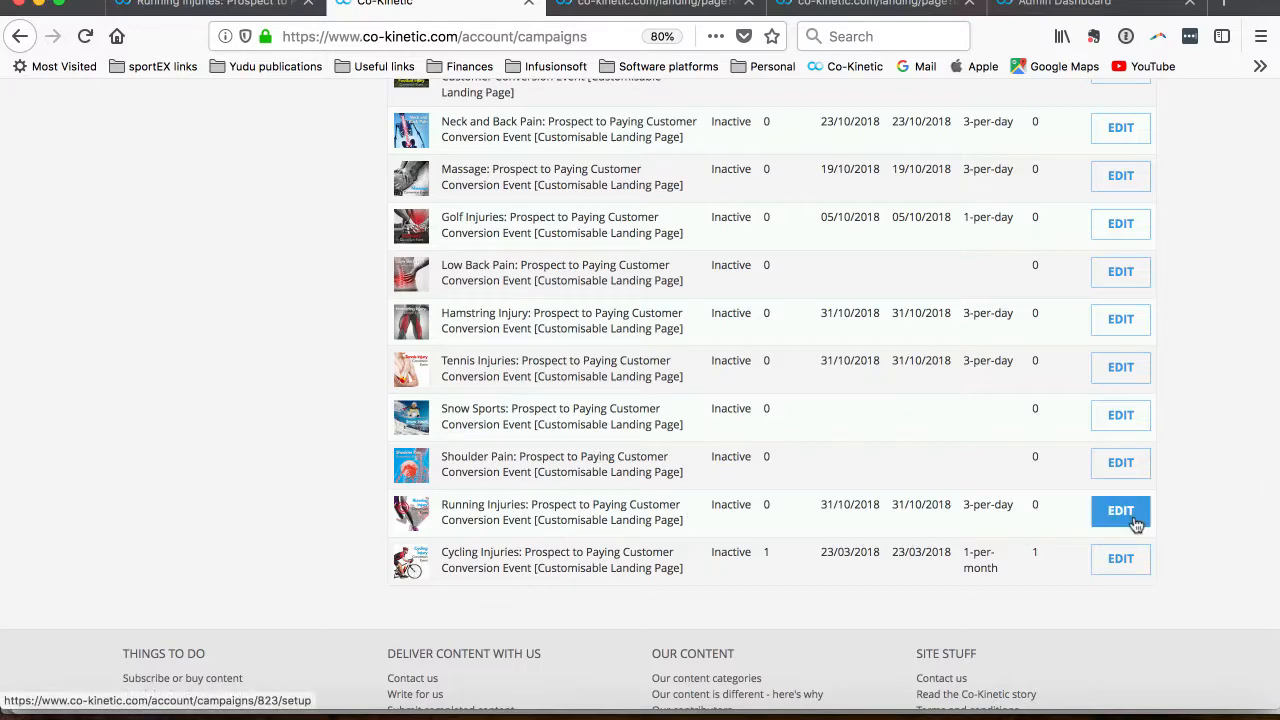
{"action": "scroll", "coordinate": [1136, 524], "scroll_direction": "up", "scroll_amount": 15}
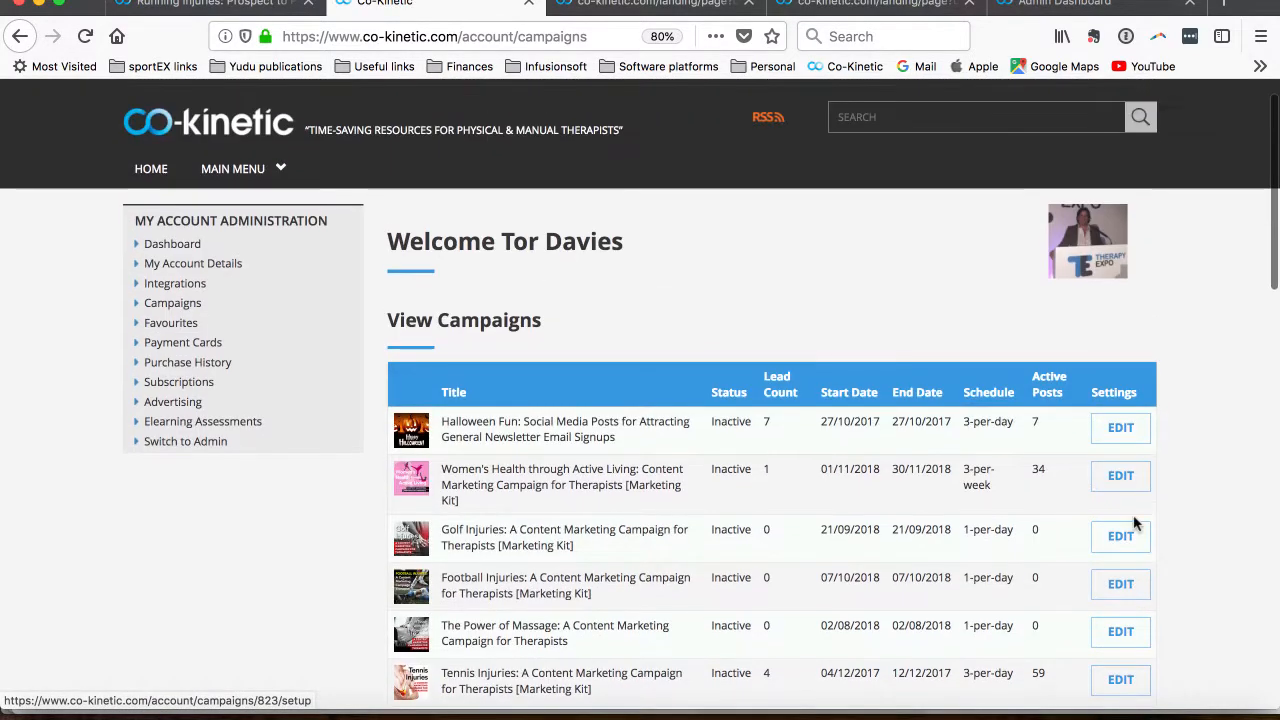
{"action": "scroll", "coordinate": [1136, 524], "scroll_direction": "up", "scroll_amount": 1}
Step: Open the Customisable Landing Pages category within Marketing Kits for Therapists
{"action": "left_click", "coordinate": [249, 218]}
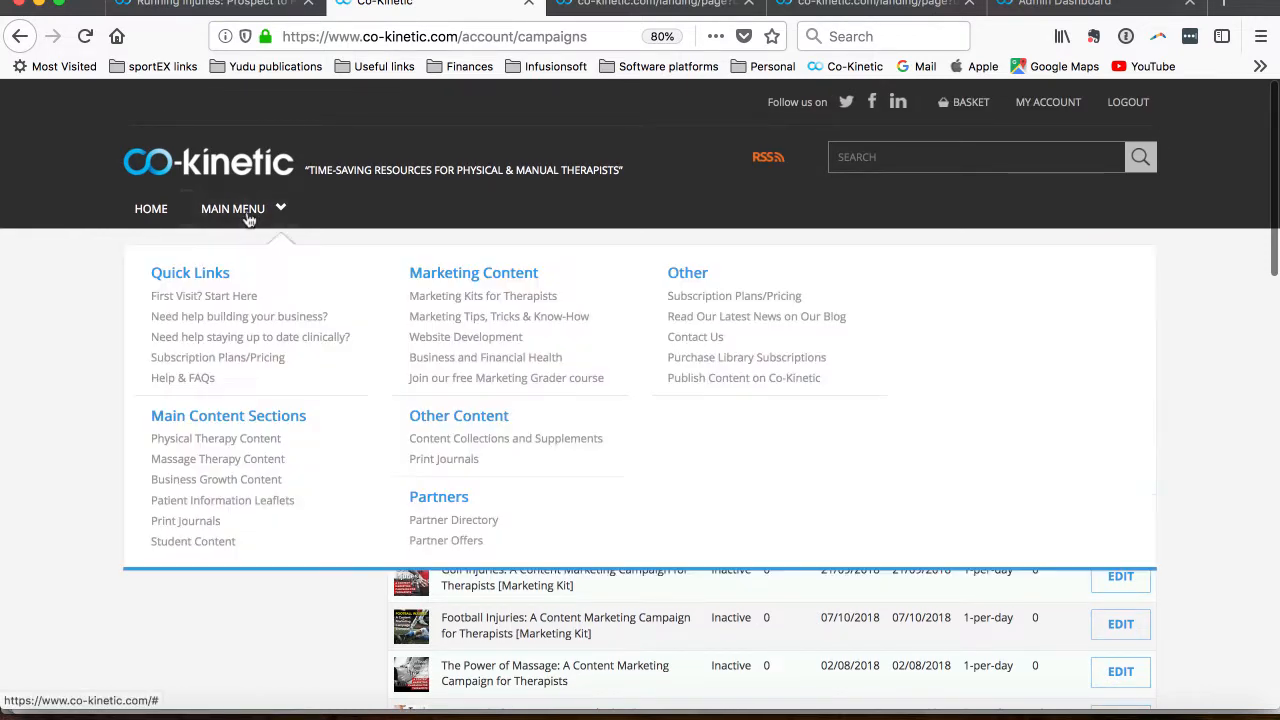
{"action": "left_click", "coordinate": [457, 298]}
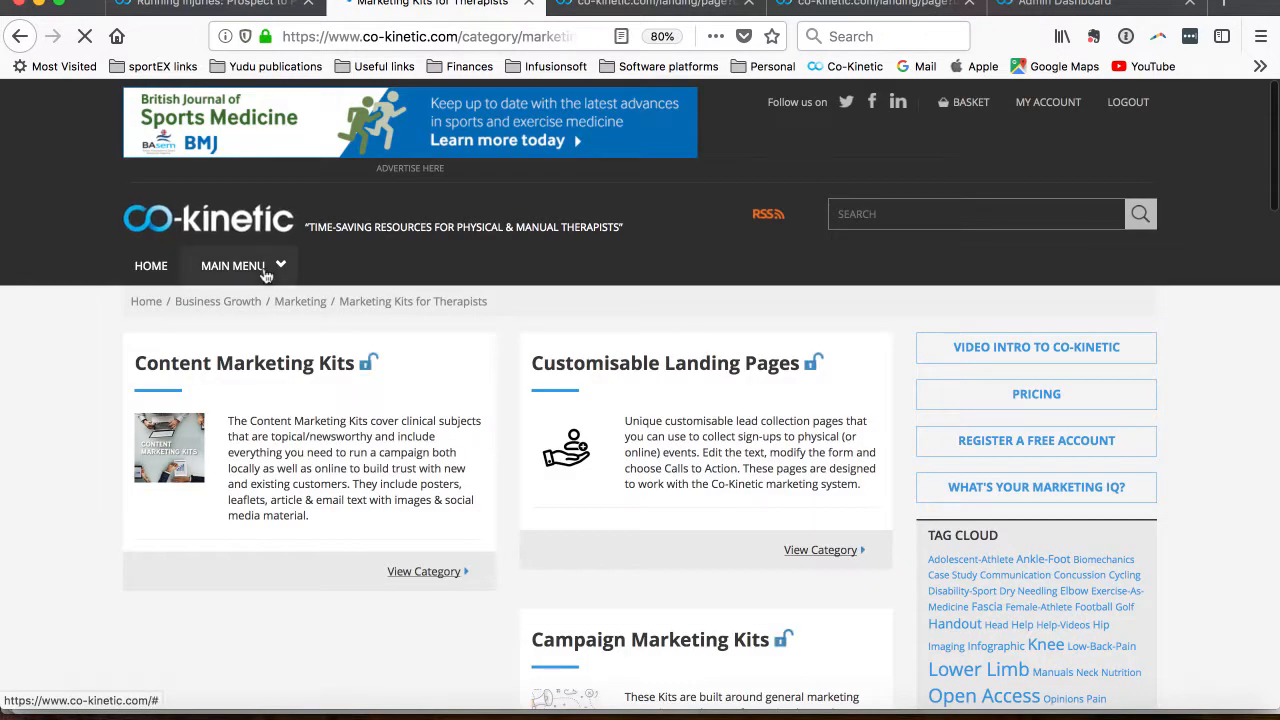
{"action": "left_click", "coordinate": [280, 279]}
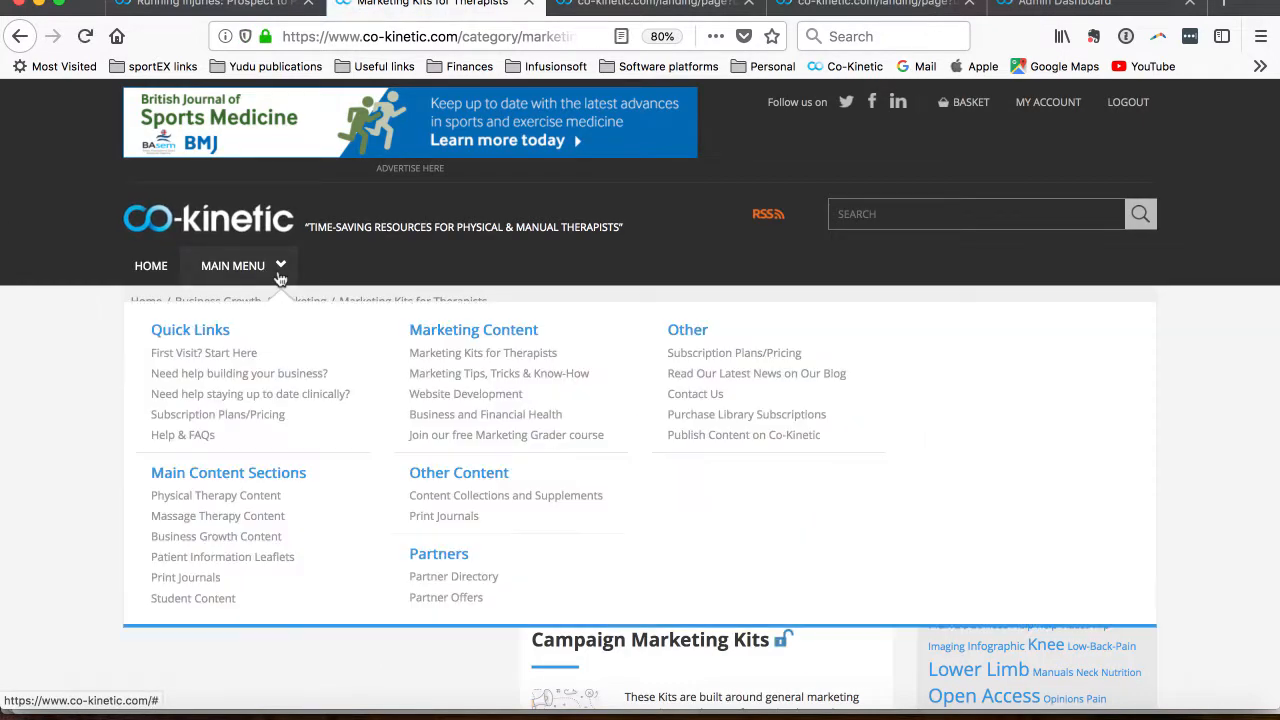
{"action": "left_click", "coordinate": [1245, 413]}
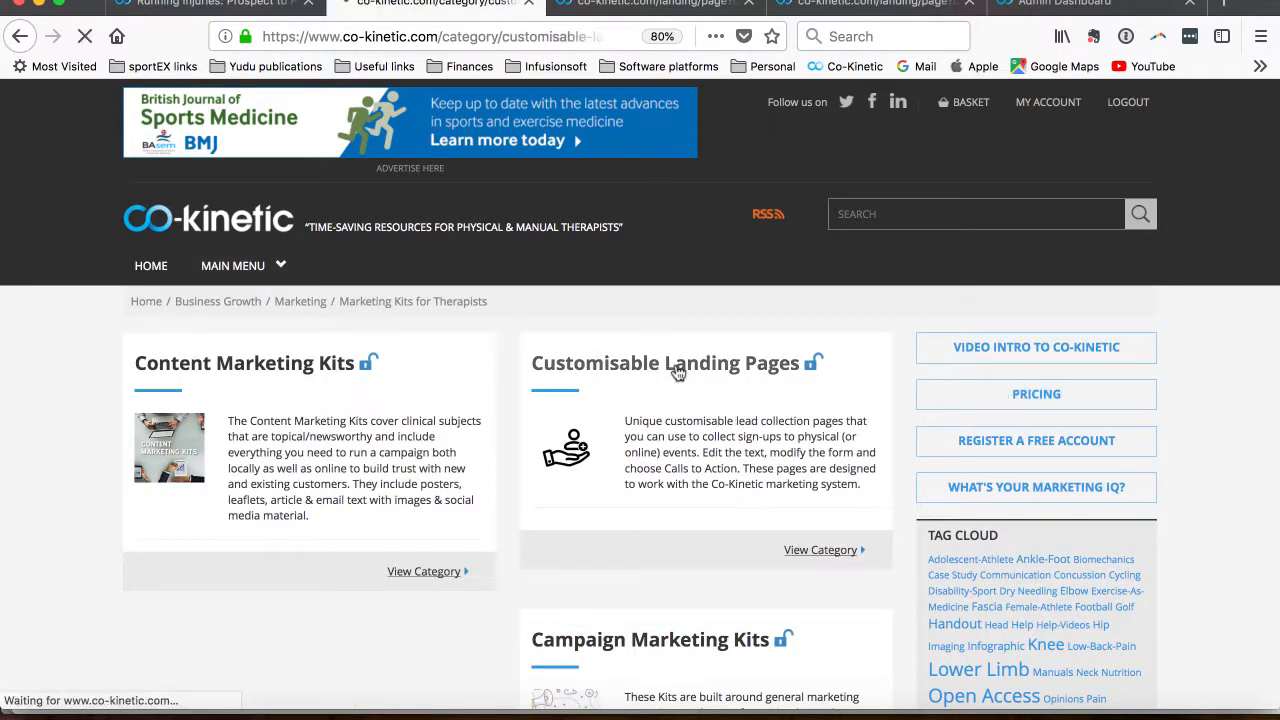
Step: Find and open the Running Injuries: Prospect to Paying Customer Conversion Event entry among the customisable landing pages
{"action": "scroll", "coordinate": [676, 372], "scroll_direction": "down", "scroll_amount": 5}
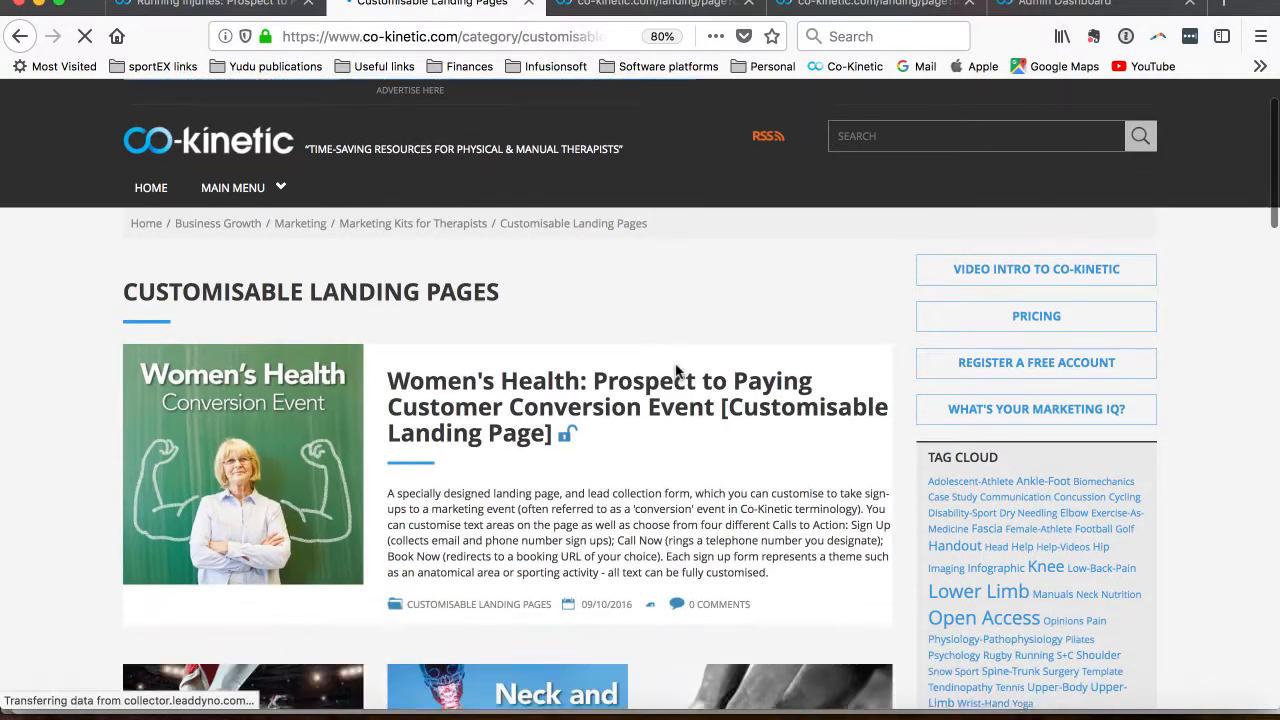
{"action": "scroll", "coordinate": [678, 373], "scroll_direction": "down", "scroll_amount": 7}
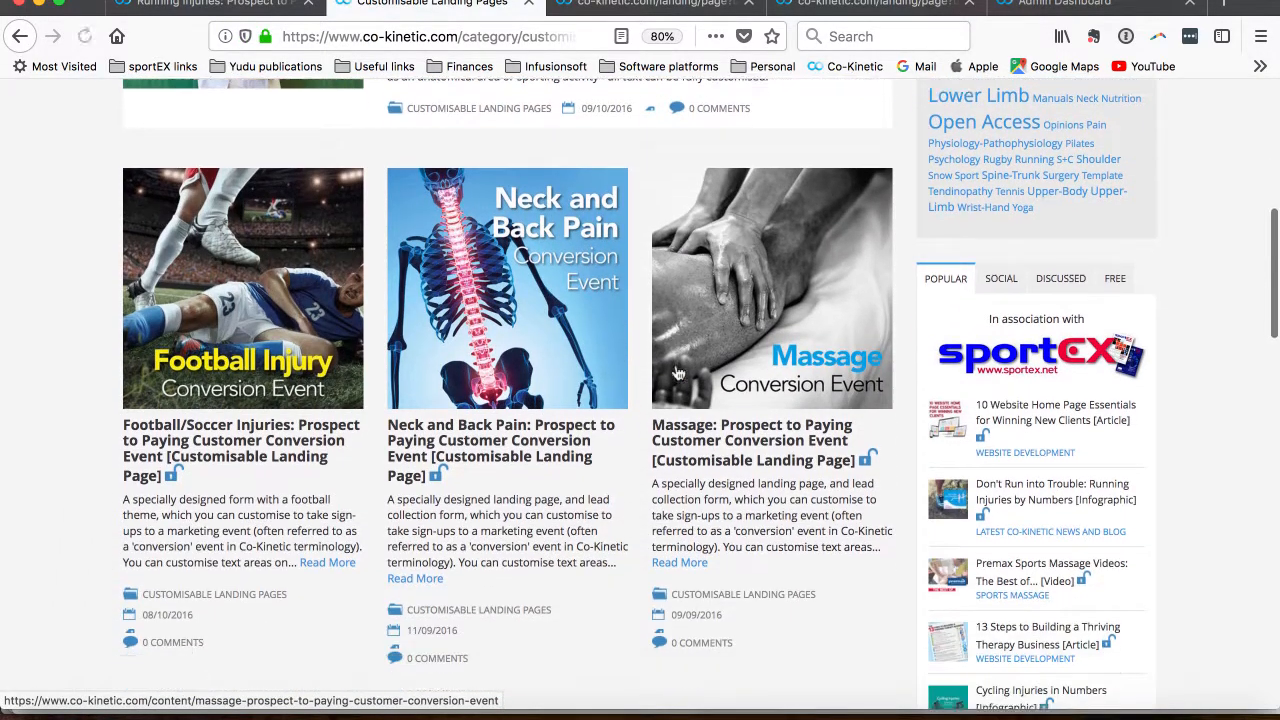
{"action": "scroll", "coordinate": [678, 373], "scroll_direction": "down", "scroll_amount": 5}
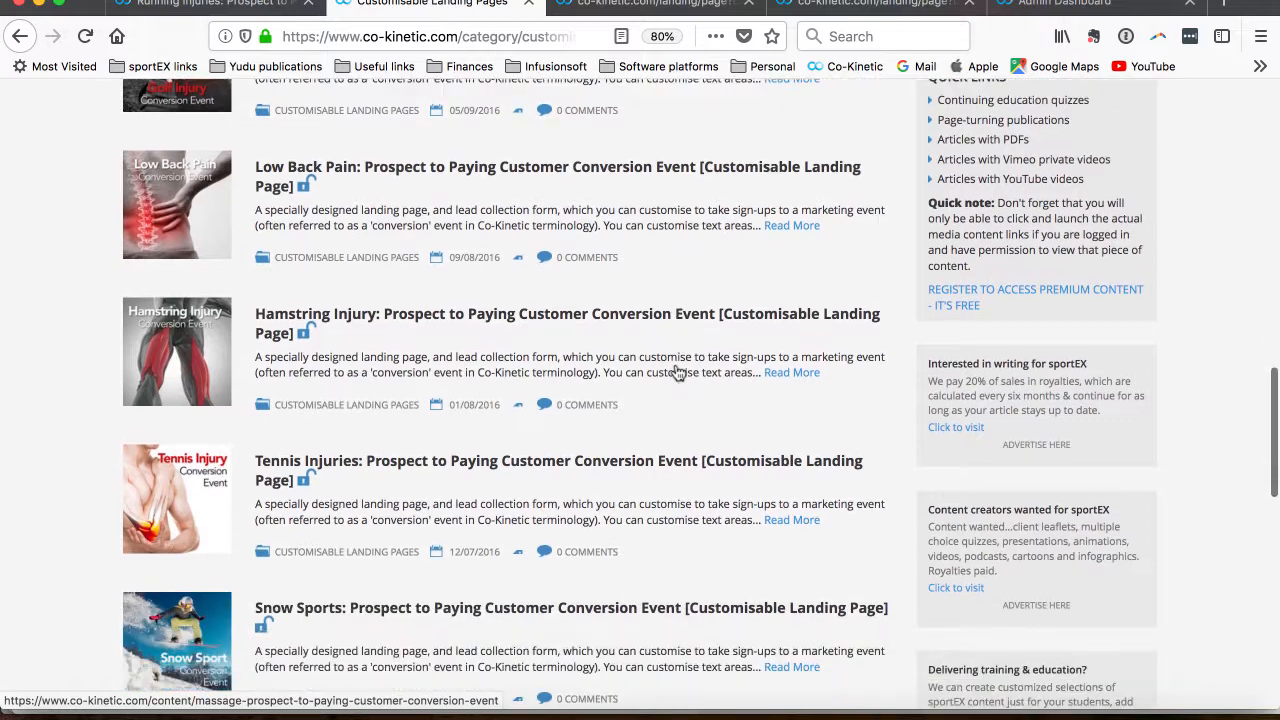
{"action": "scroll", "coordinate": [678, 373], "scroll_direction": "down", "scroll_amount": 2}
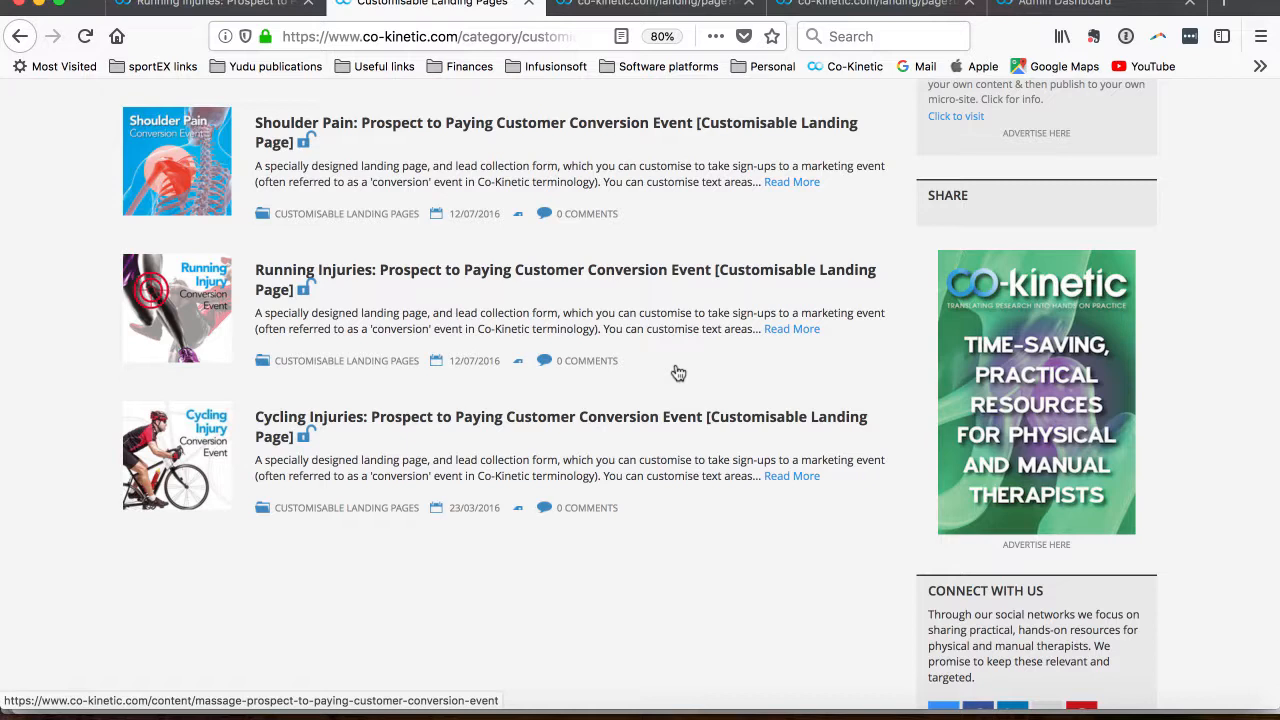
{"action": "scroll", "coordinate": [678, 373], "scroll_direction": "up", "scroll_amount": 2}
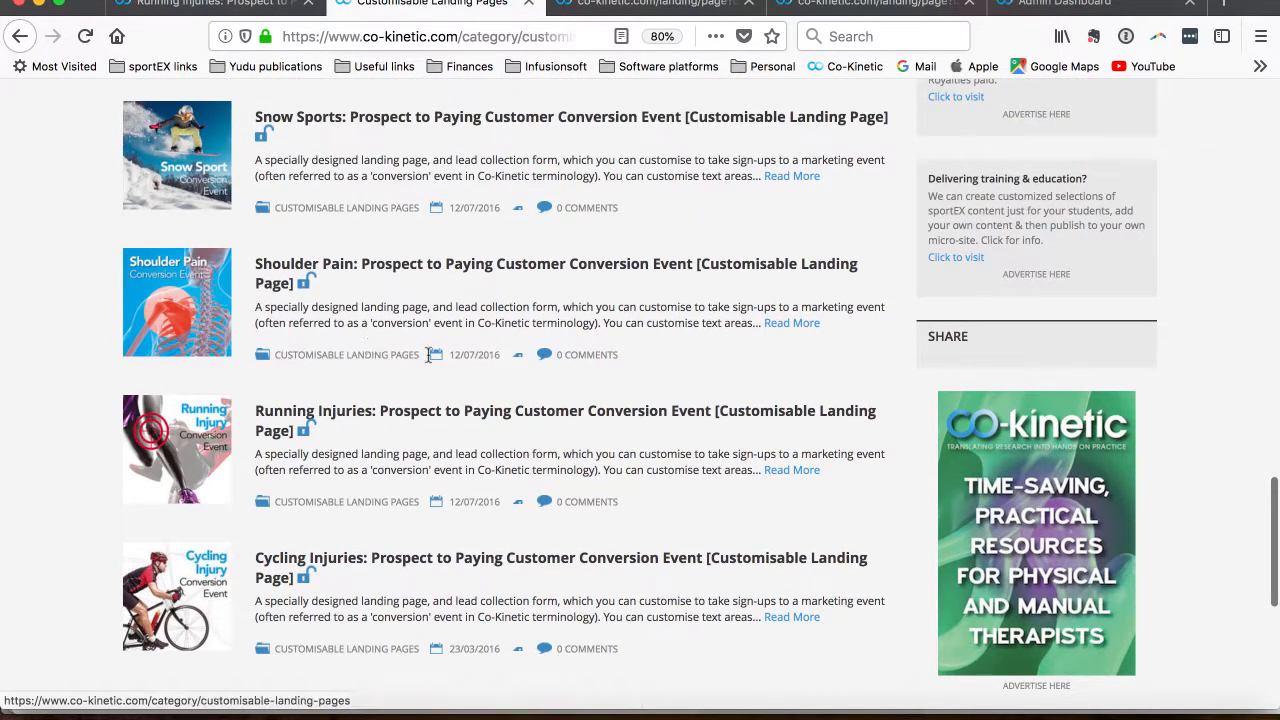
{"action": "scroll", "coordinate": [428, 355], "scroll_direction": "up", "scroll_amount": 2}
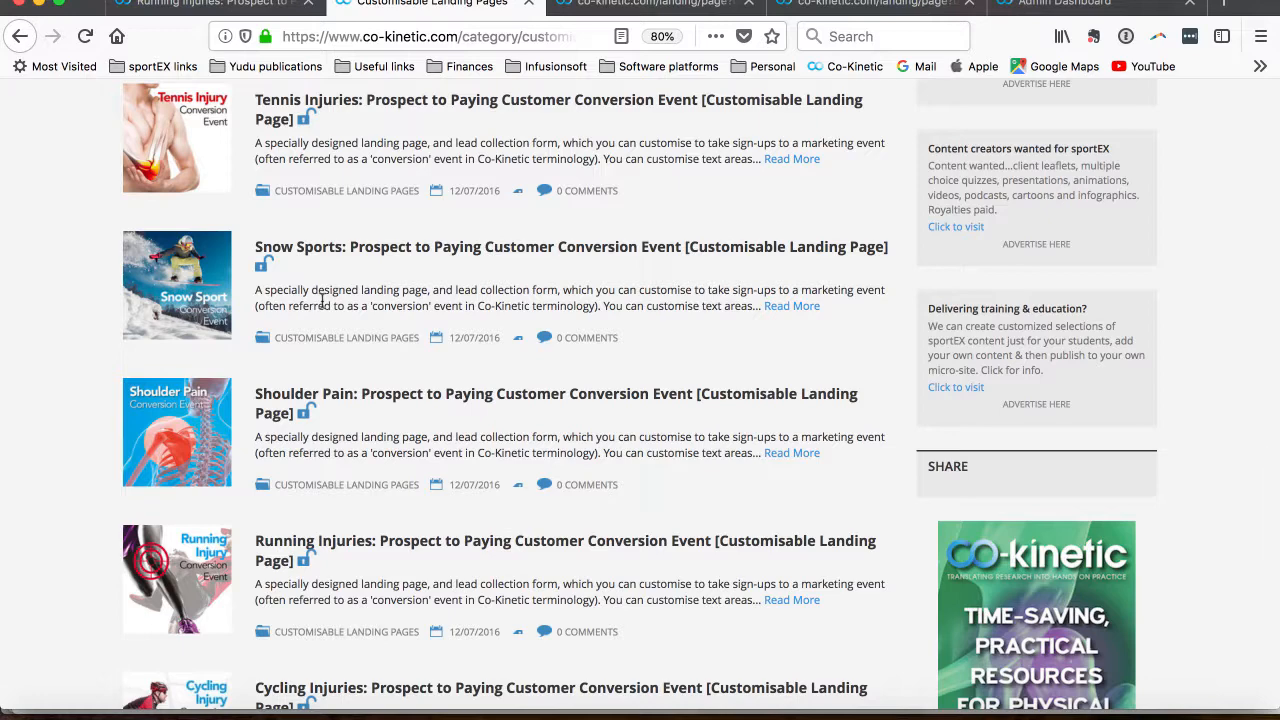
{"action": "scroll", "coordinate": [322, 302], "scroll_direction": "down", "scroll_amount": 2}
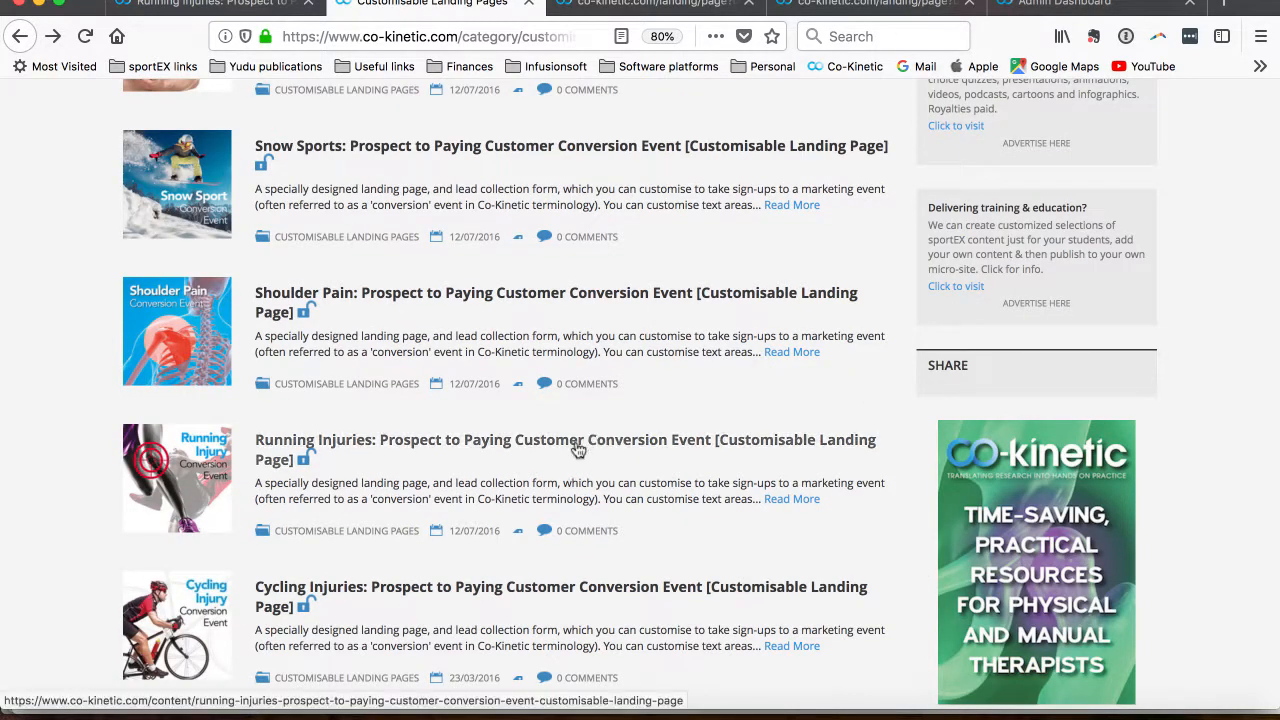
{"action": "left_click", "coordinate": [540, 449]}
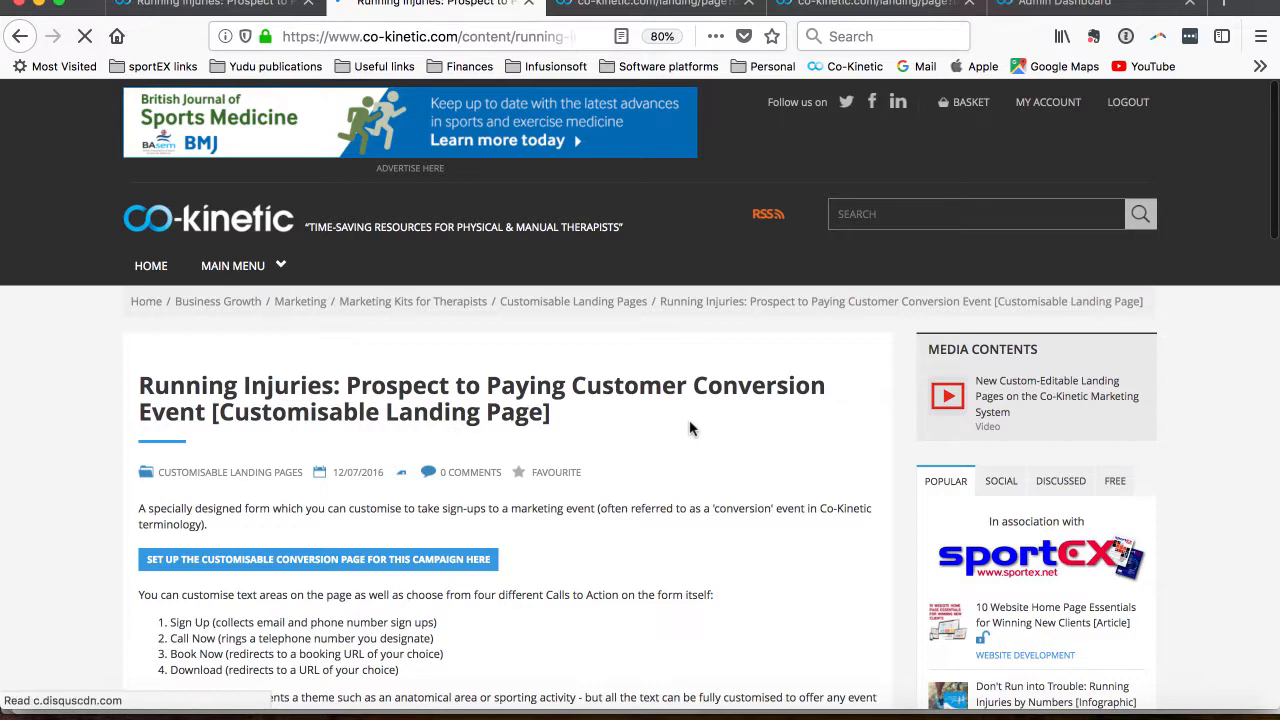
Step: Open the setup of the customisable conversion page for this campaign and show its landing page settings
{"action": "scroll", "coordinate": [690, 428], "scroll_direction": "down", "scroll_amount": 3}
{"action": "scroll", "coordinate": [690, 428], "scroll_direction": "down", "scroll_amount": 3}
{"action": "left_click", "coordinate": [446, 414]}
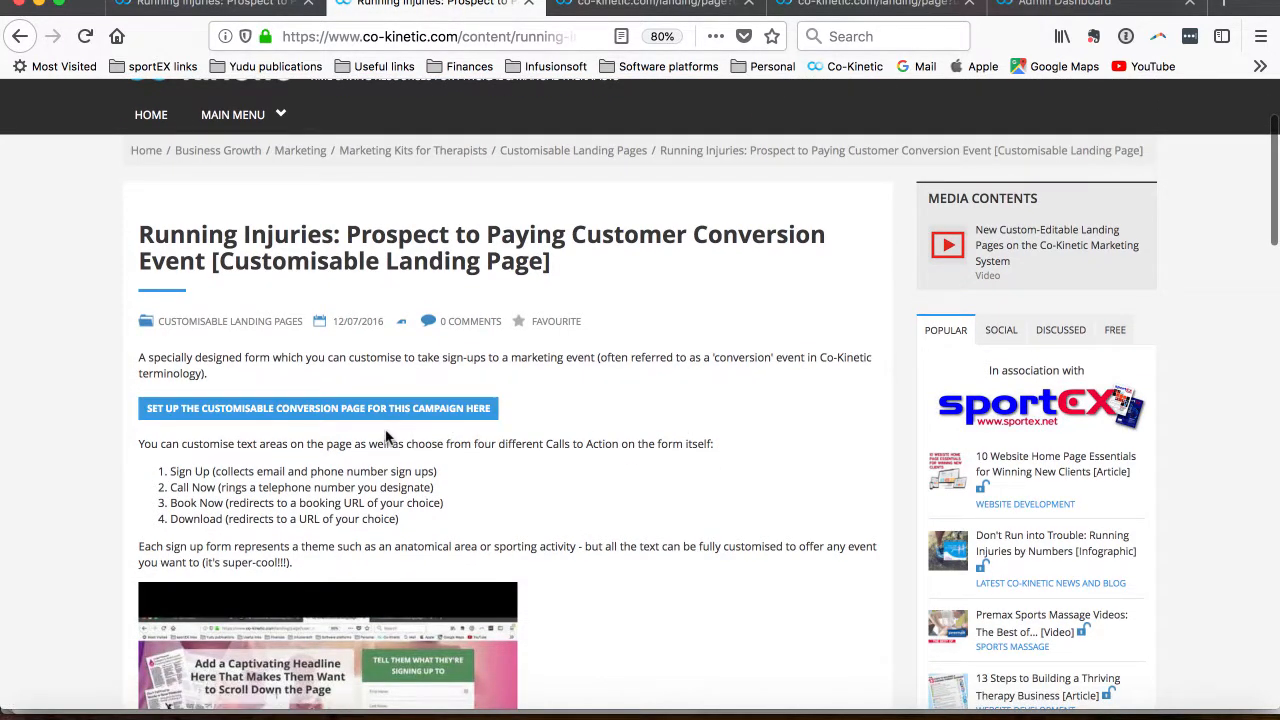
{"action": "left_click", "coordinate": [311, 419]}
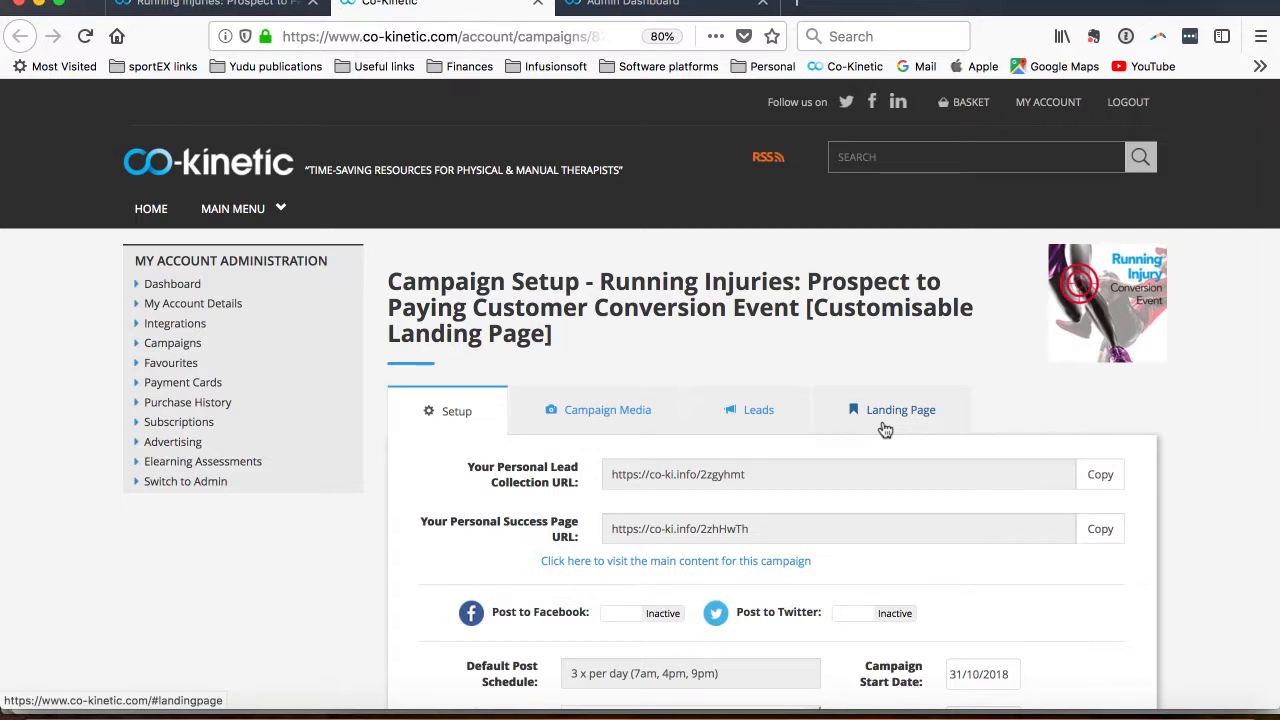
{"action": "left_click", "coordinate": [885, 429]}
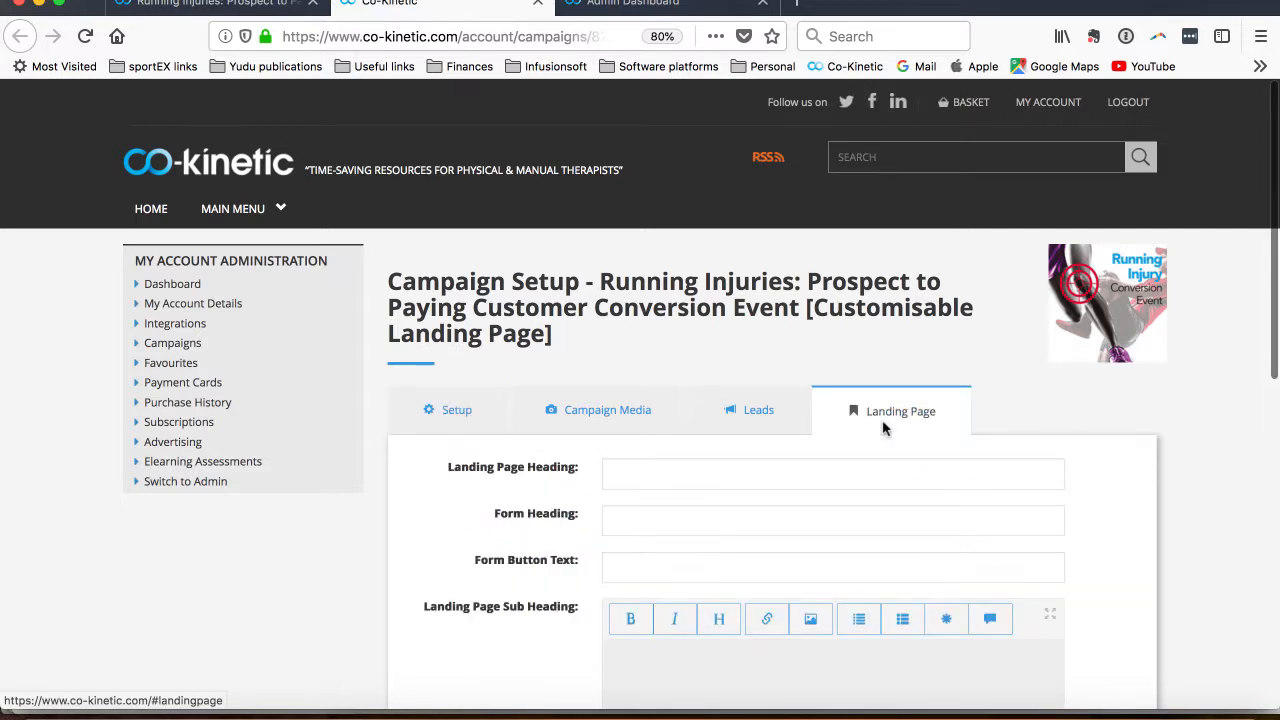
Step: Preview the Running Injuries landing page and examine its placeholder headline, sign-up form, sub heading and event description
{"action": "scroll", "coordinate": [883, 427], "scroll_direction": "down", "scroll_amount": 3}
{"action": "scroll", "coordinate": [883, 427], "scroll_direction": "up", "scroll_amount": 2}
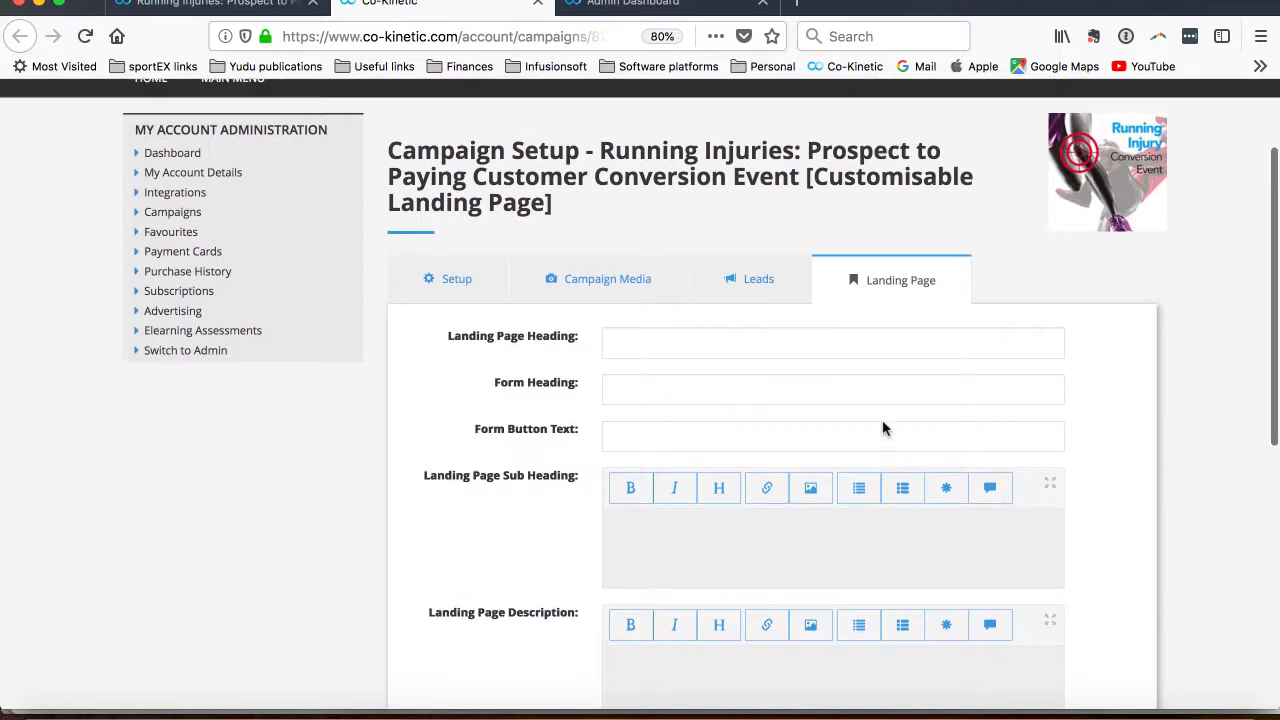
{"action": "scroll", "coordinate": [883, 425], "scroll_direction": "down", "scroll_amount": 3}
{"action": "scroll", "coordinate": [883, 422], "scroll_direction": "down", "scroll_amount": 5}
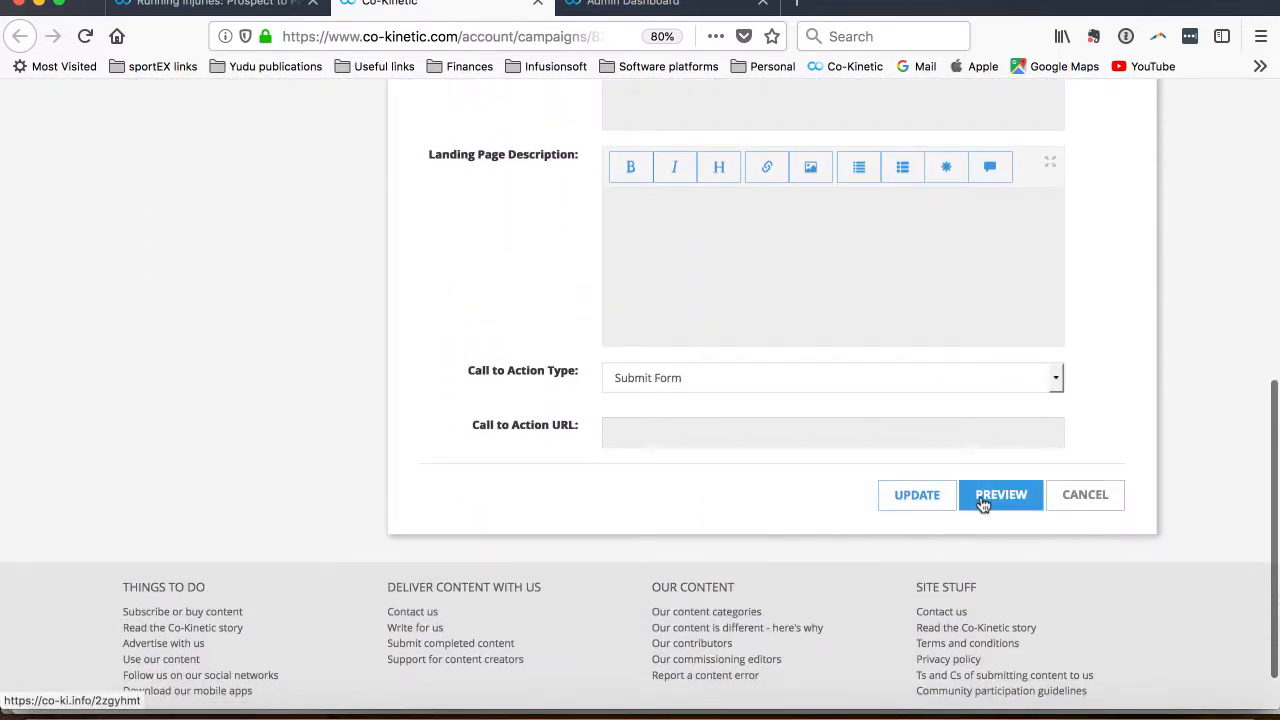
{"action": "left_click", "coordinate": [982, 496]}
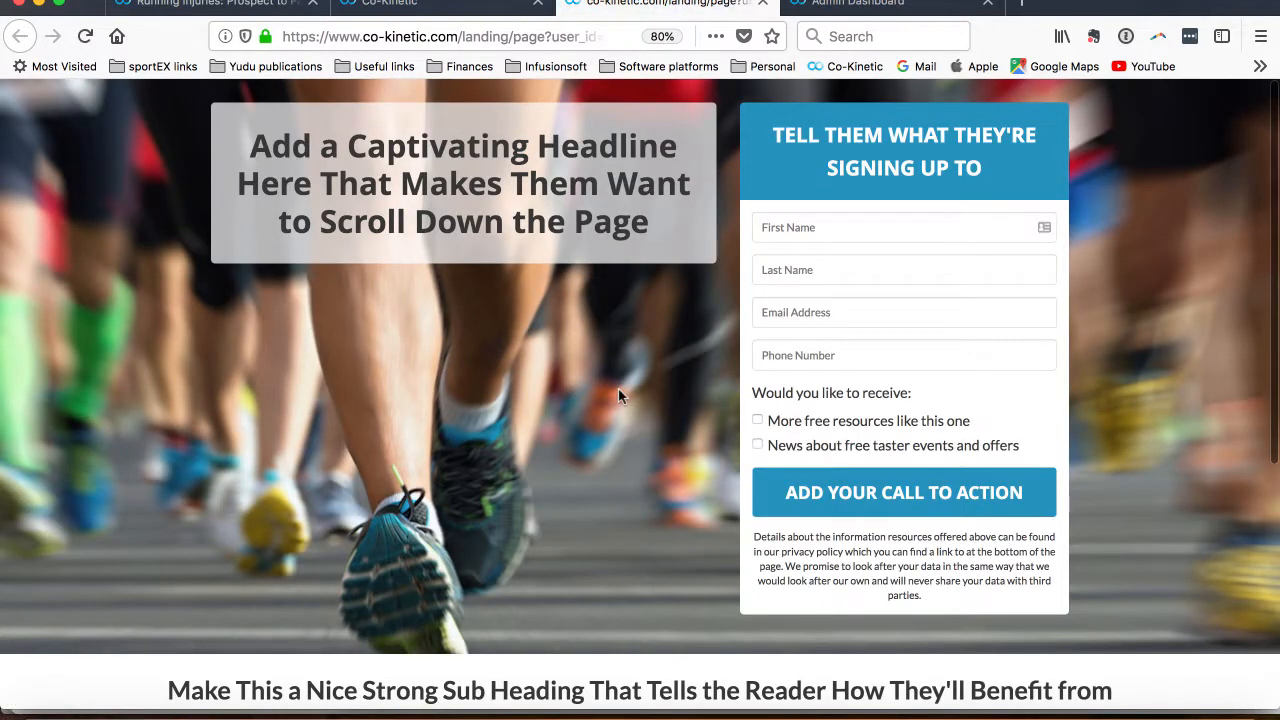
{"action": "scroll", "coordinate": [618, 394], "scroll_direction": "down", "scroll_amount": 5}
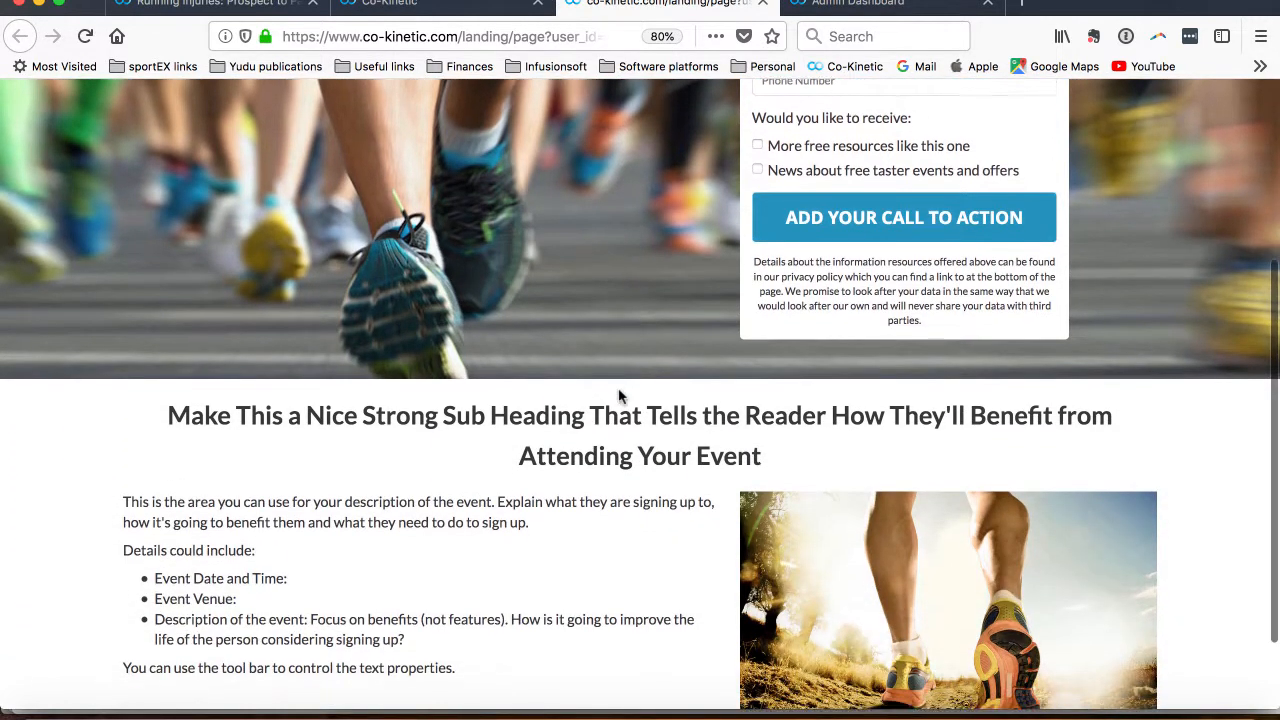
{"action": "scroll", "coordinate": [618, 395], "scroll_direction": "down", "scroll_amount": 2}
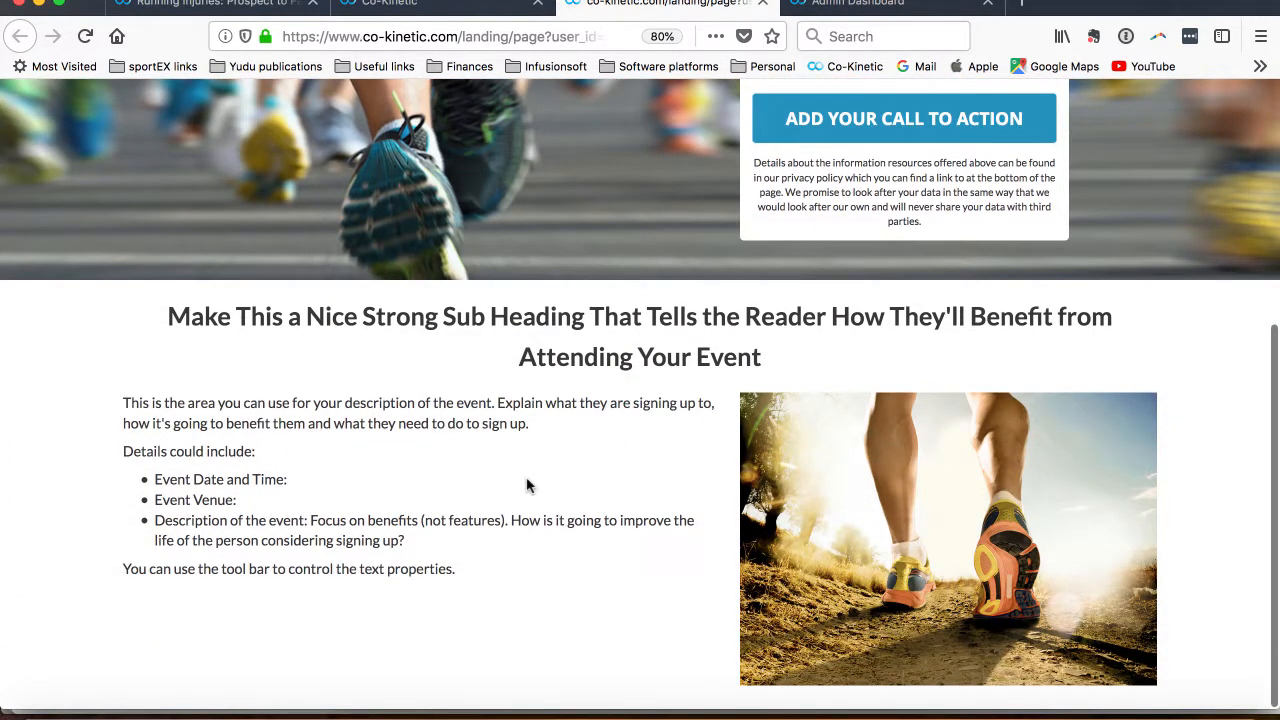
{"action": "scroll", "coordinate": [528, 485], "scroll_direction": "up", "scroll_amount": 7}
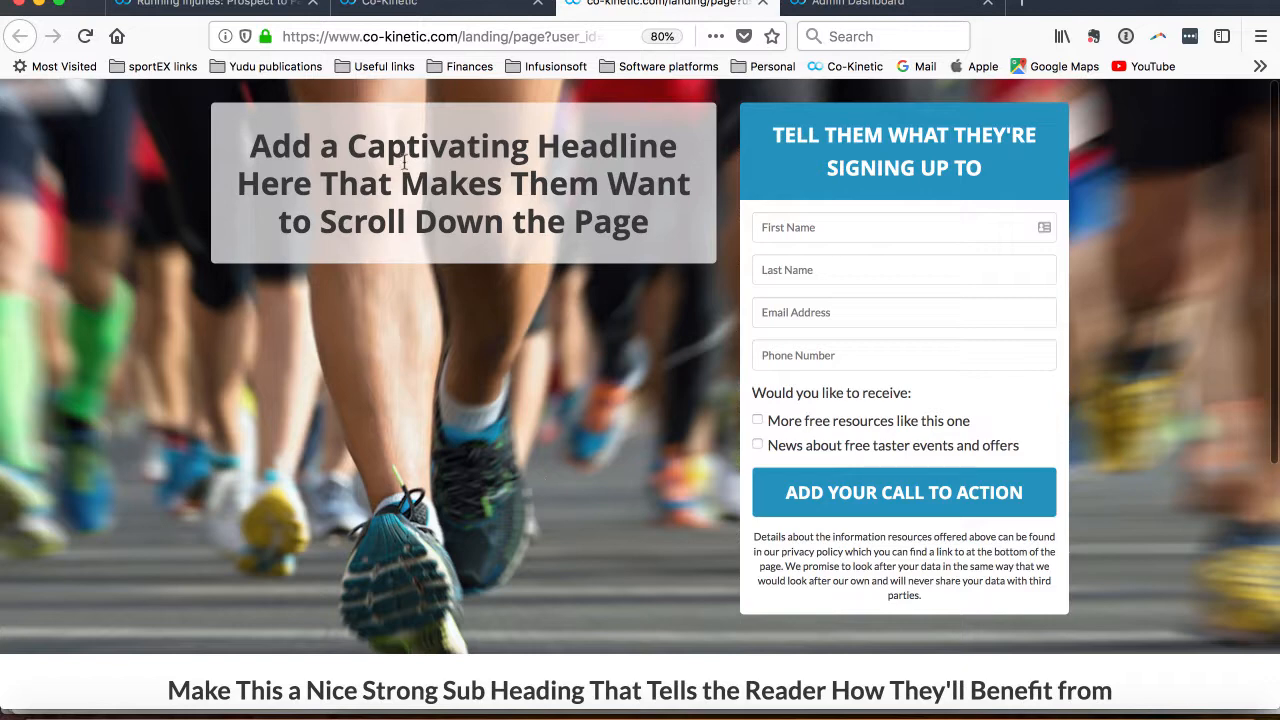
{"action": "scroll", "coordinate": [868, 270], "scroll_direction": "down", "scroll_amount": 1}
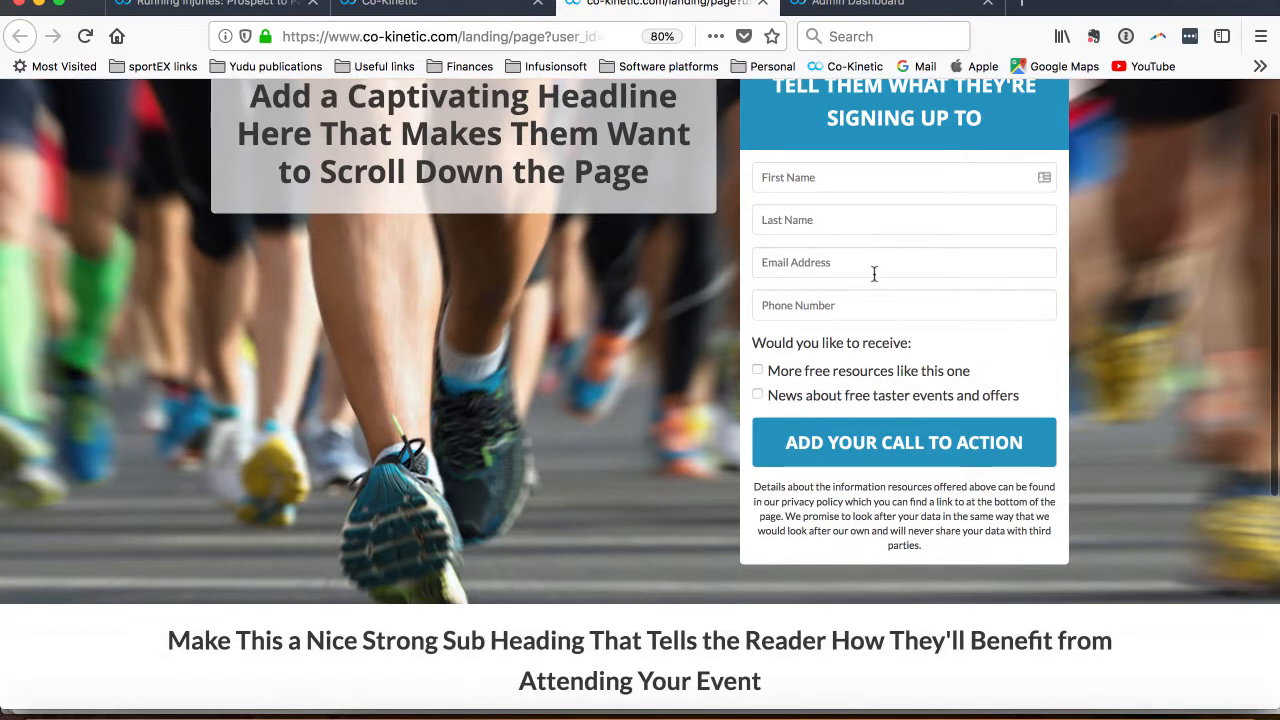
{"action": "scroll", "coordinate": [868, 270], "scroll_direction": "up", "scroll_amount": 1}
Step: Compare the empty landing page fields in the campaign setup with the placeholder texts in the preview
{"action": "left_click", "coordinate": [455, 5]}
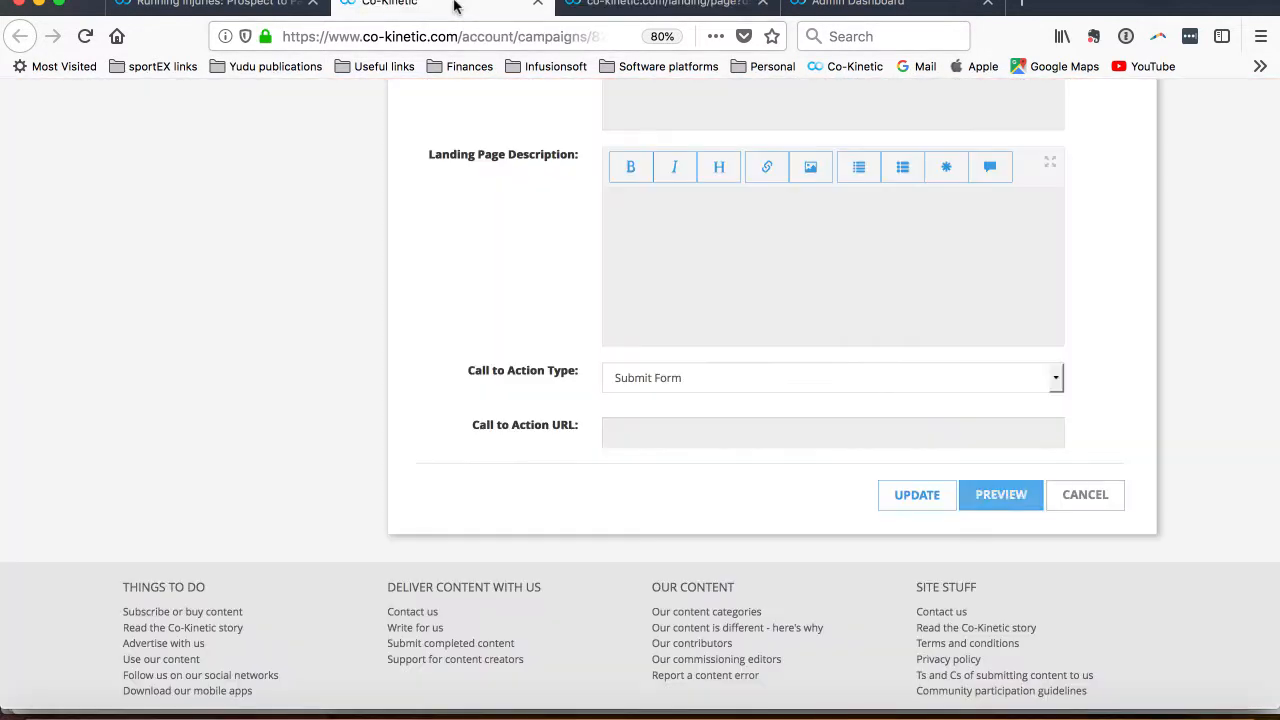
{"action": "scroll", "coordinate": [654, 382], "scroll_direction": "up", "scroll_amount": 10}
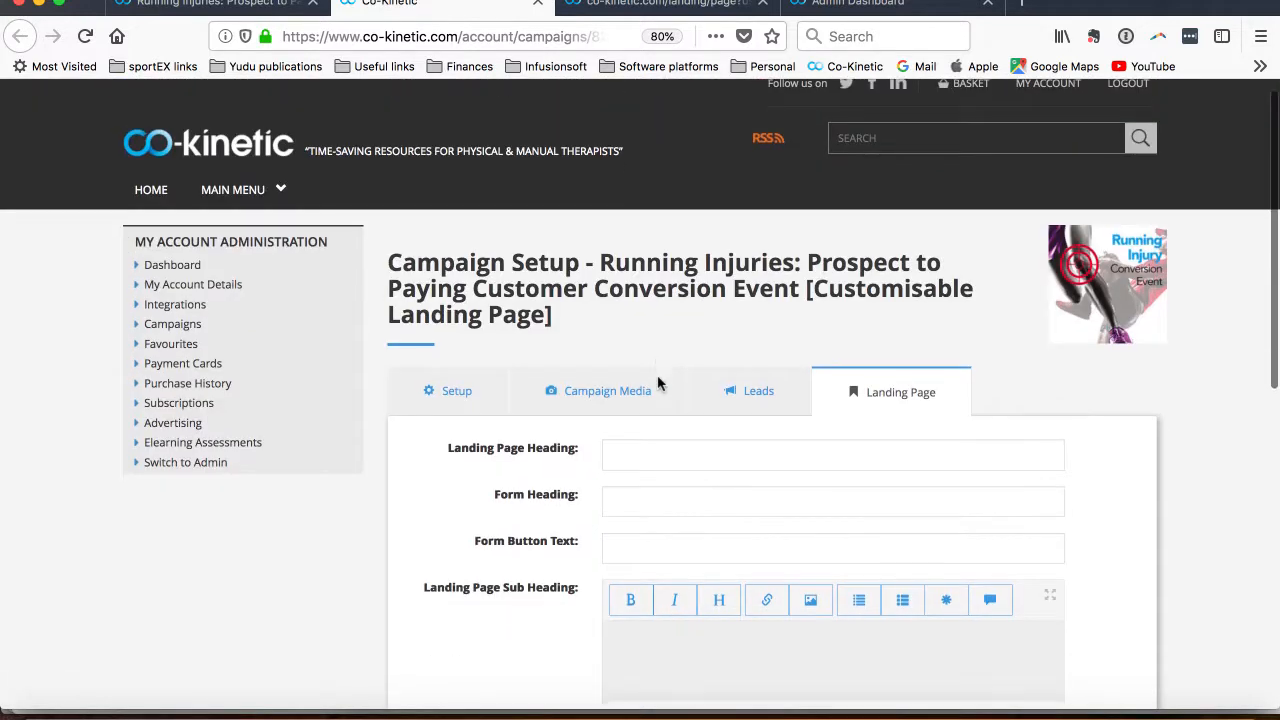
{"action": "scroll", "coordinate": [656, 380], "scroll_direction": "down", "scroll_amount": 2}
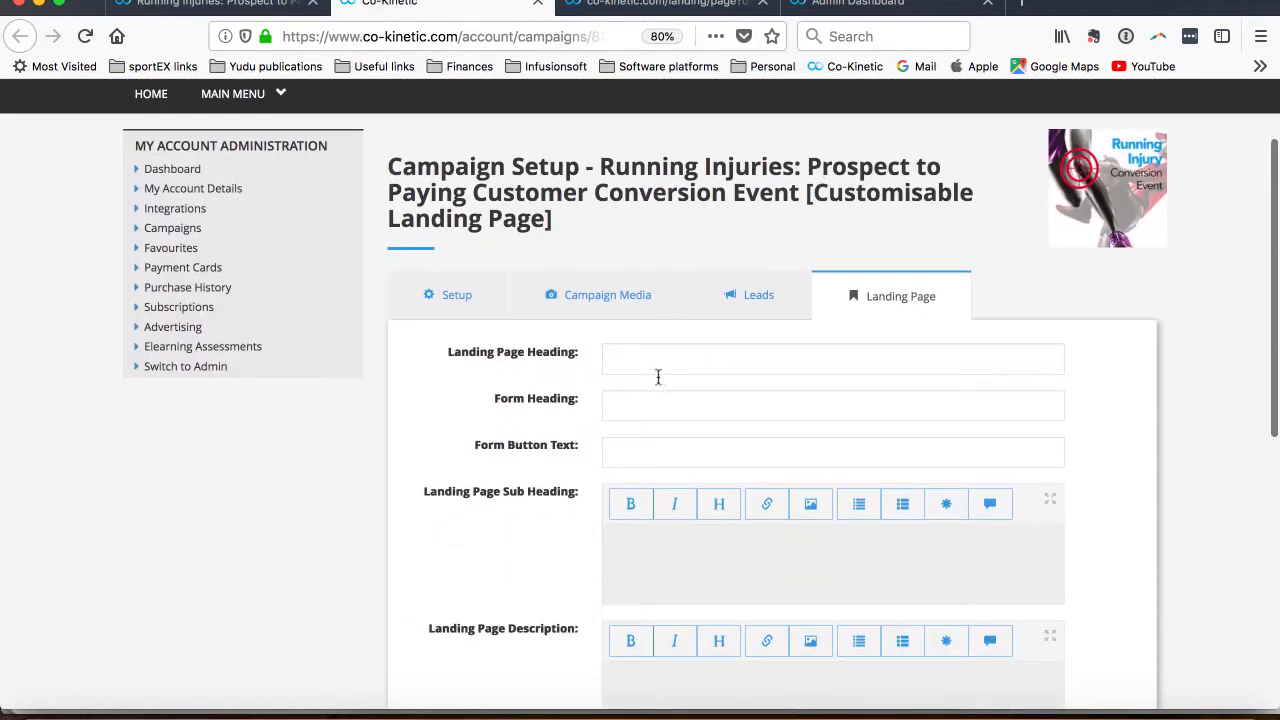
{"action": "left_click", "coordinate": [622, 8]}
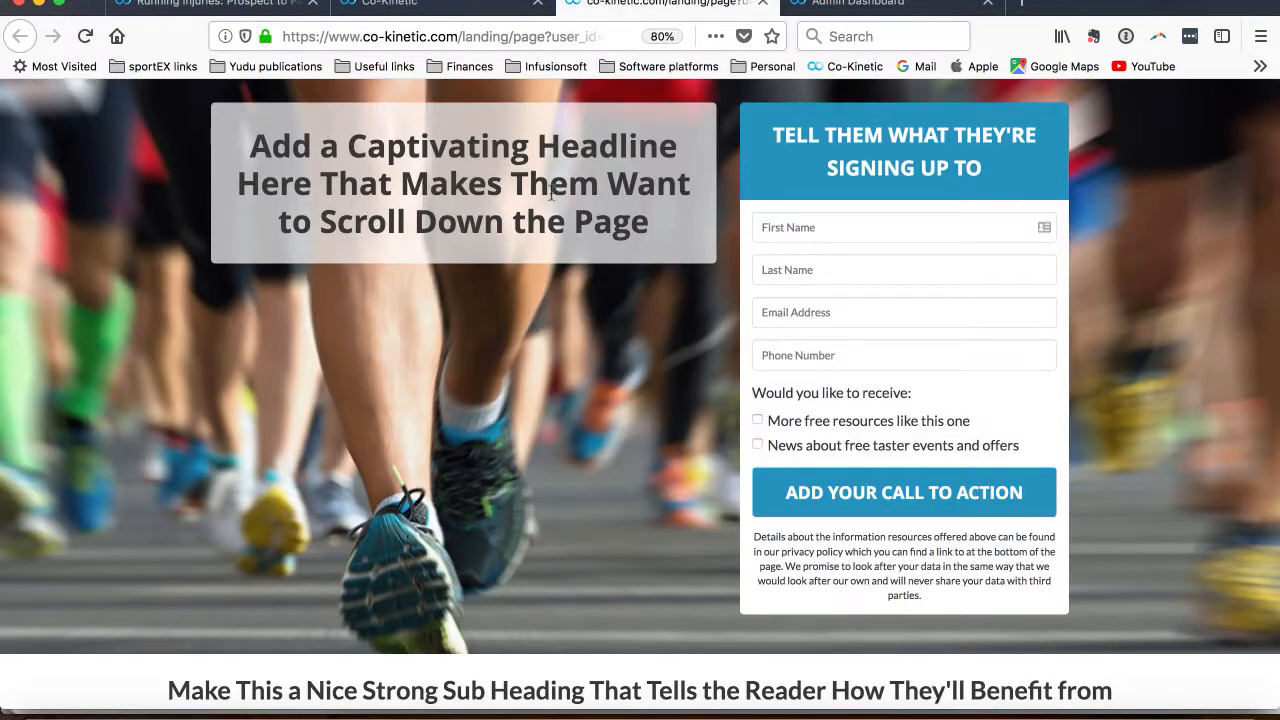
{"action": "left_click", "coordinate": [430, 12]}
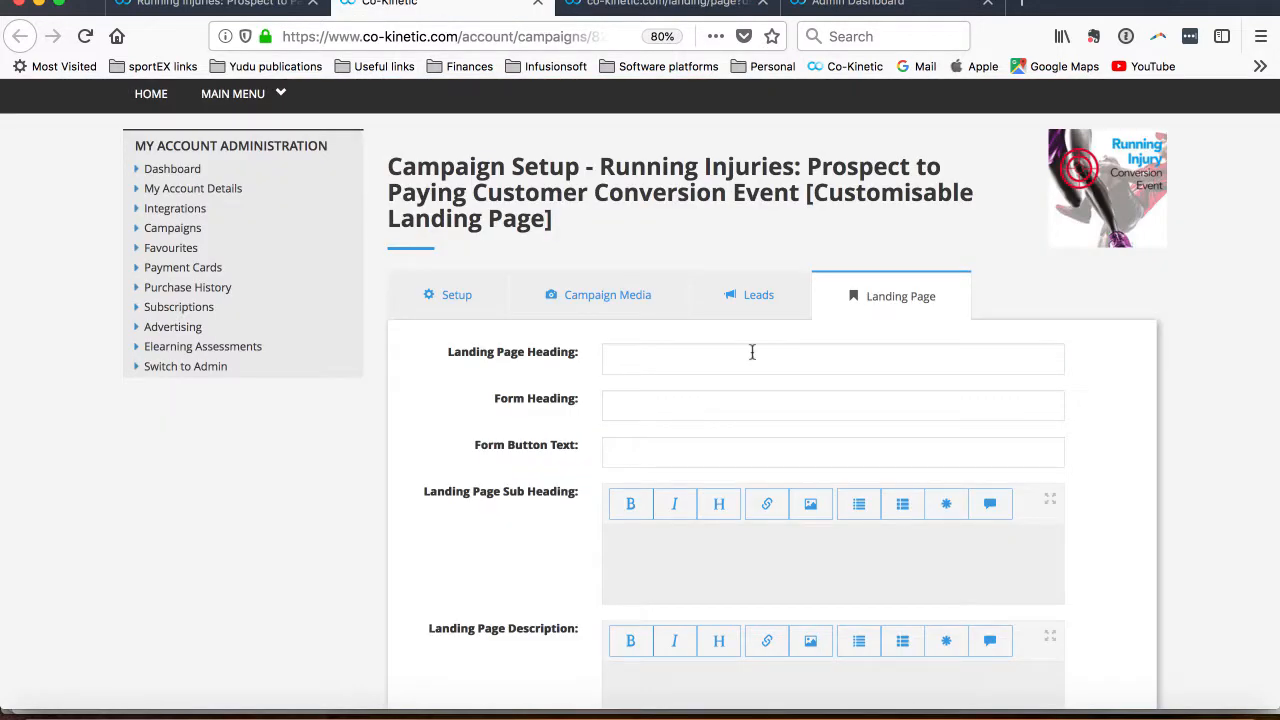
Step: Switch to the Word document that holds the prepared heading, form and sub heading texts for the landing page
{"action": "scroll", "coordinate": [752, 352], "scroll_direction": "down", "scroll_amount": 3}
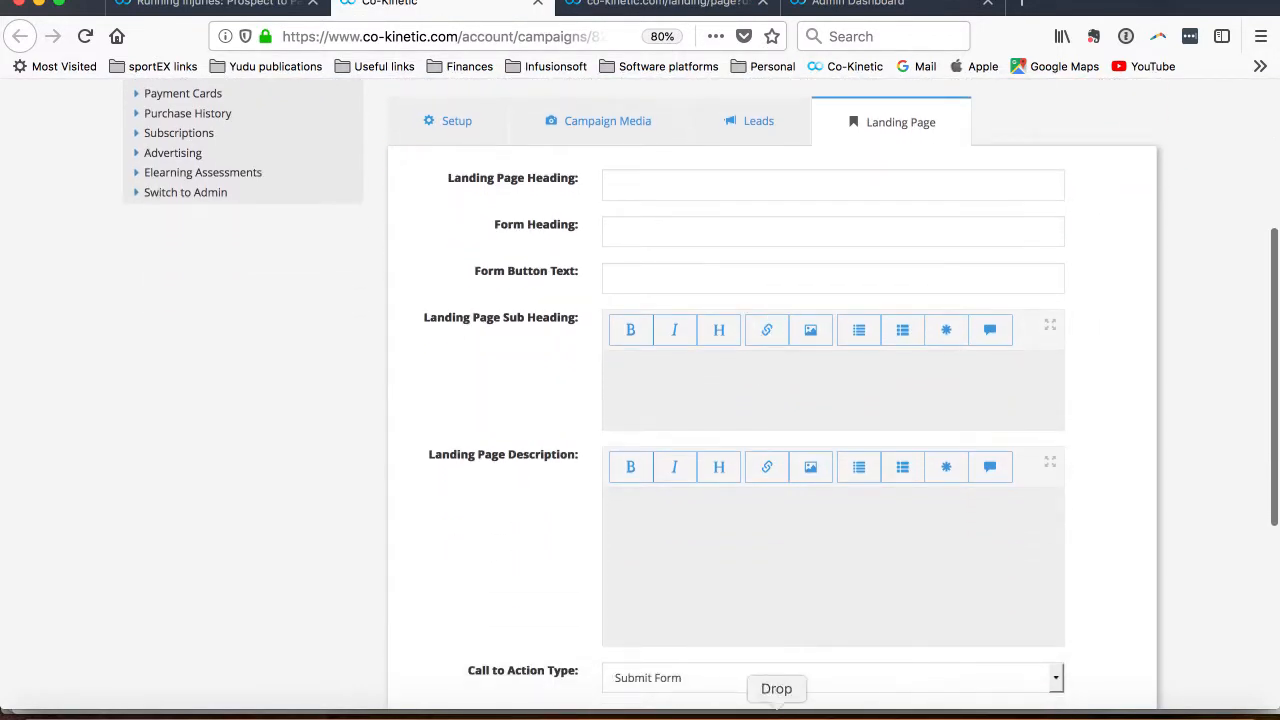
{"action": "left_click", "coordinate": [744, 712]}
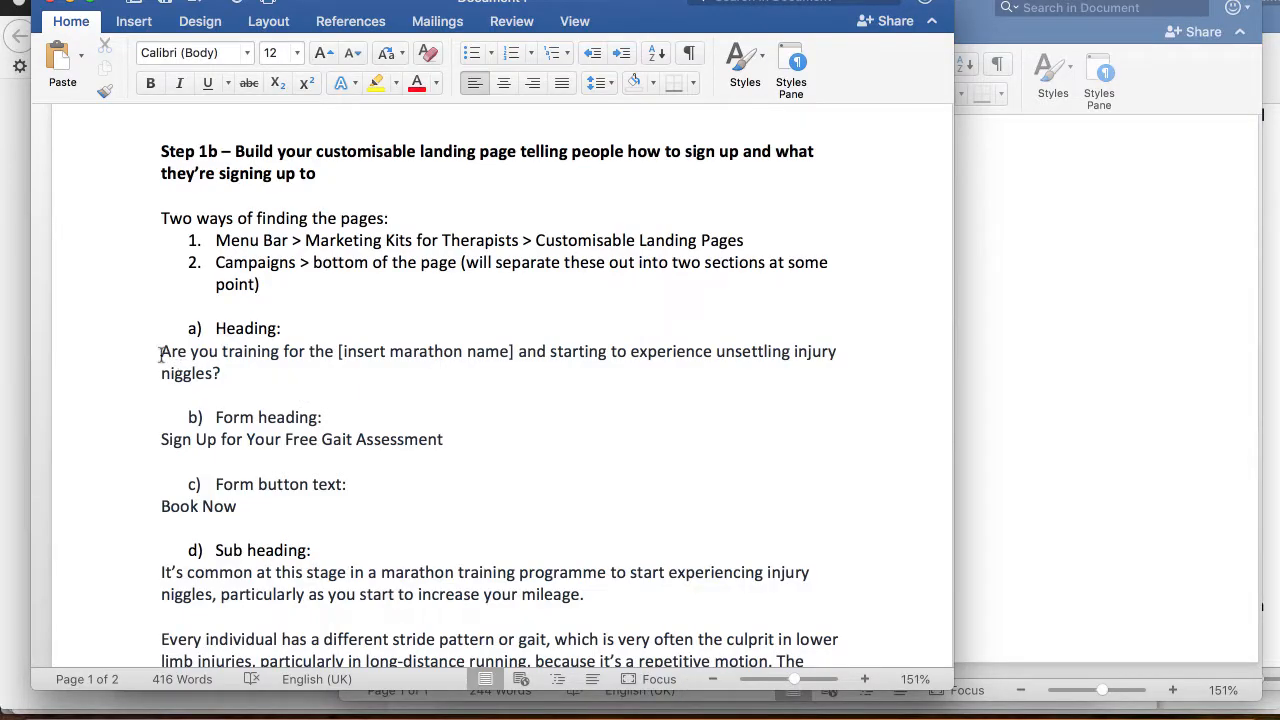
Step: Copy the Word text "Are you training for the [insert marathon name] and starting to experience unsettling injury niggles?" into the Landing Page Heading
{"action": "left_click_drag", "start_coordinate": [199, 362], "coordinate": [217, 370]}
{"action": "key", "text": "cmd+c"}
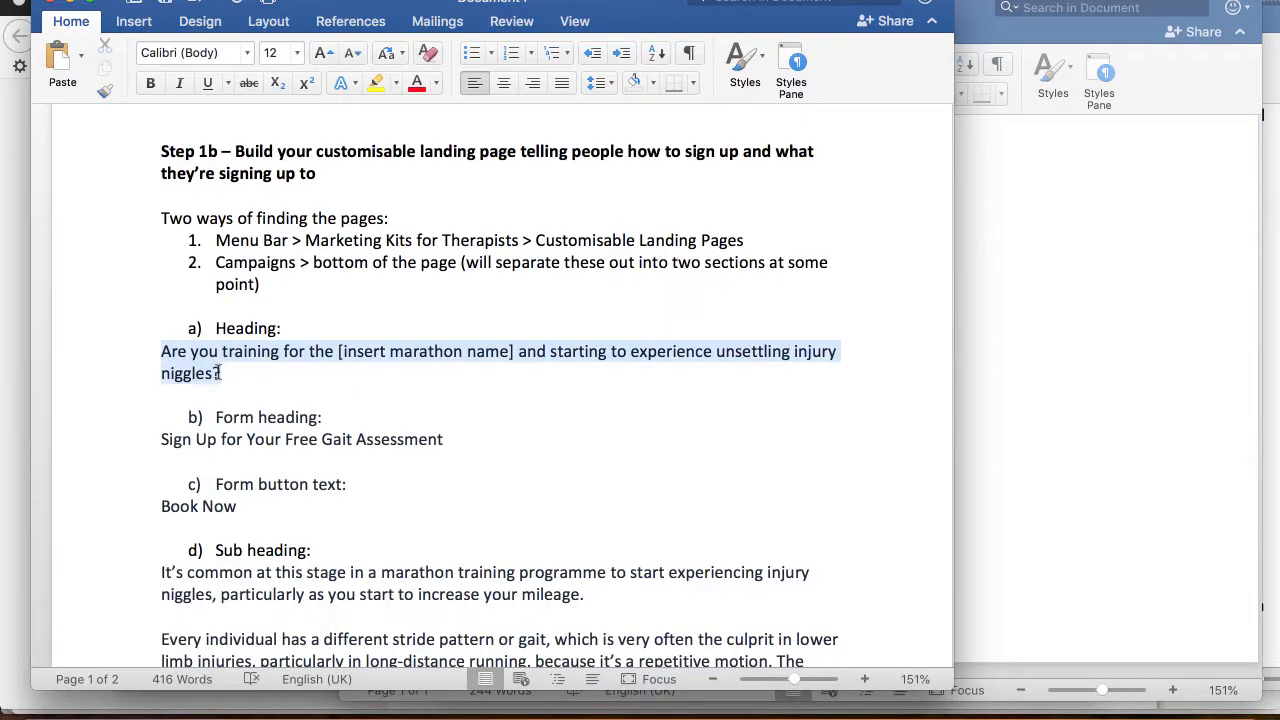
{"action": "left_click", "coordinate": [1117, 246]}
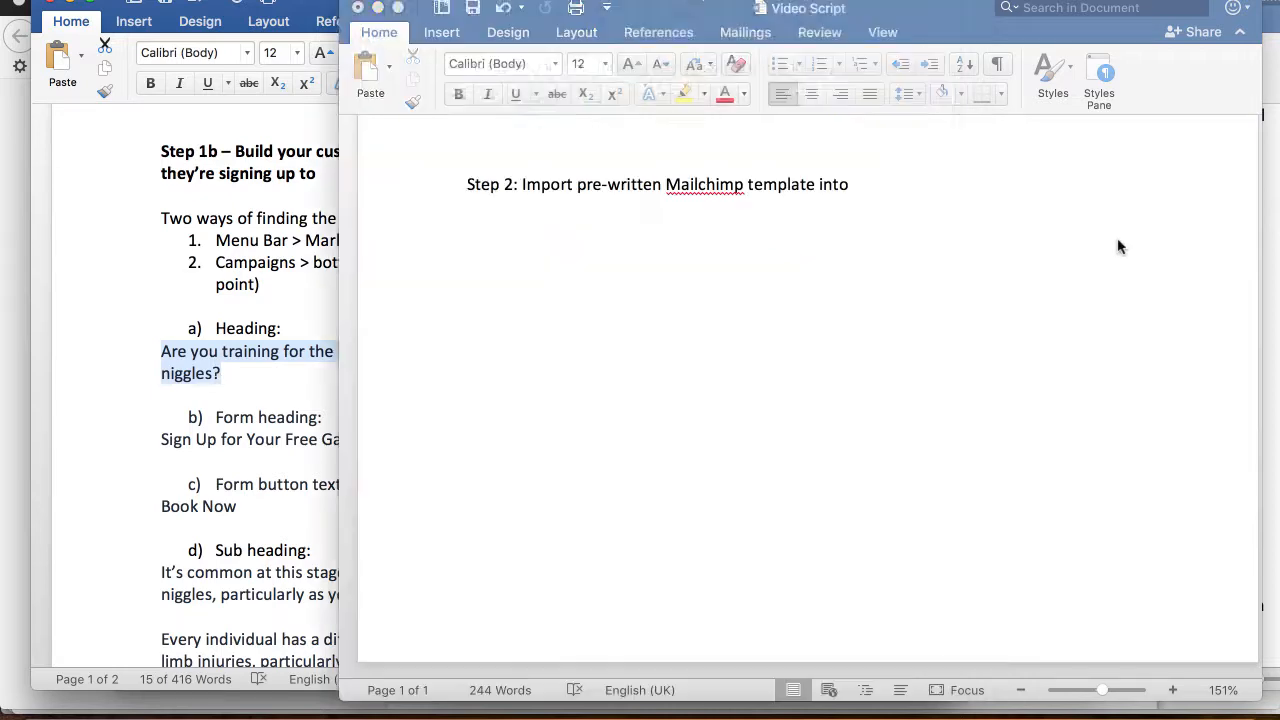
{"action": "left_click", "coordinate": [378, 9]}
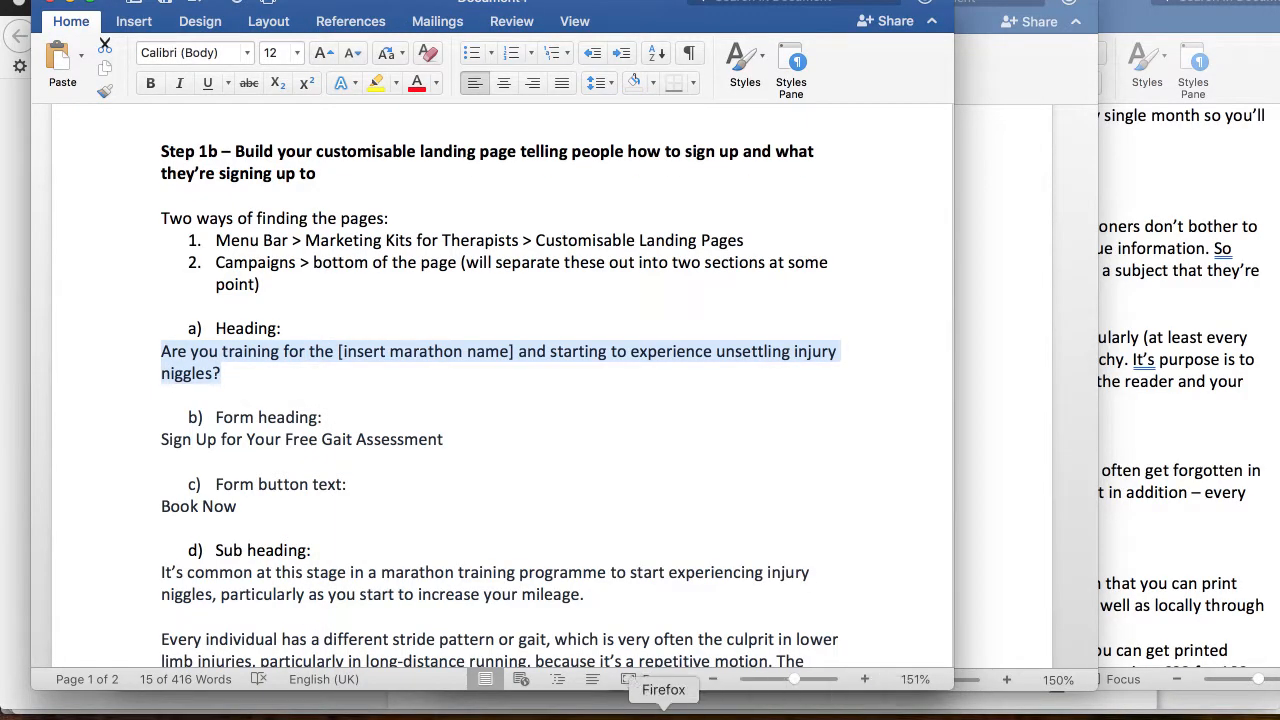
{"action": "left_click", "coordinate": [663, 708]}
{"action": "left_click", "coordinate": [633, 185]}
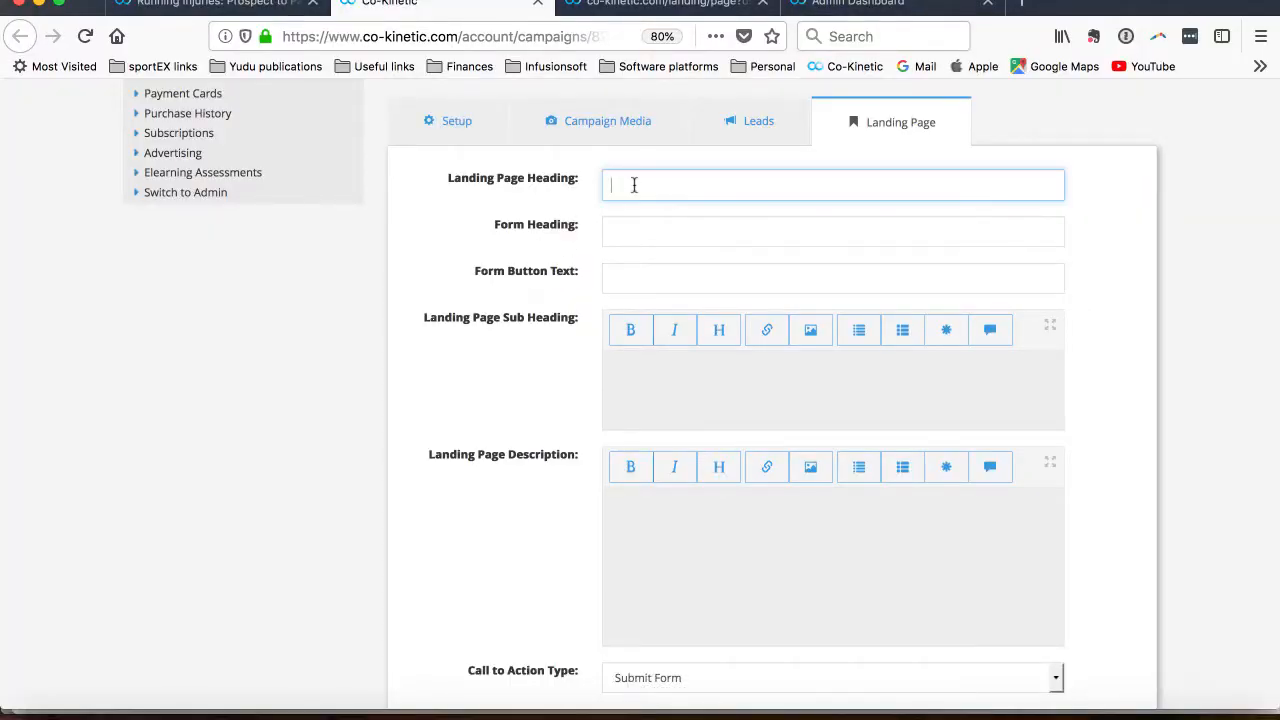
{"action": "key", "text": "cmd+v"}
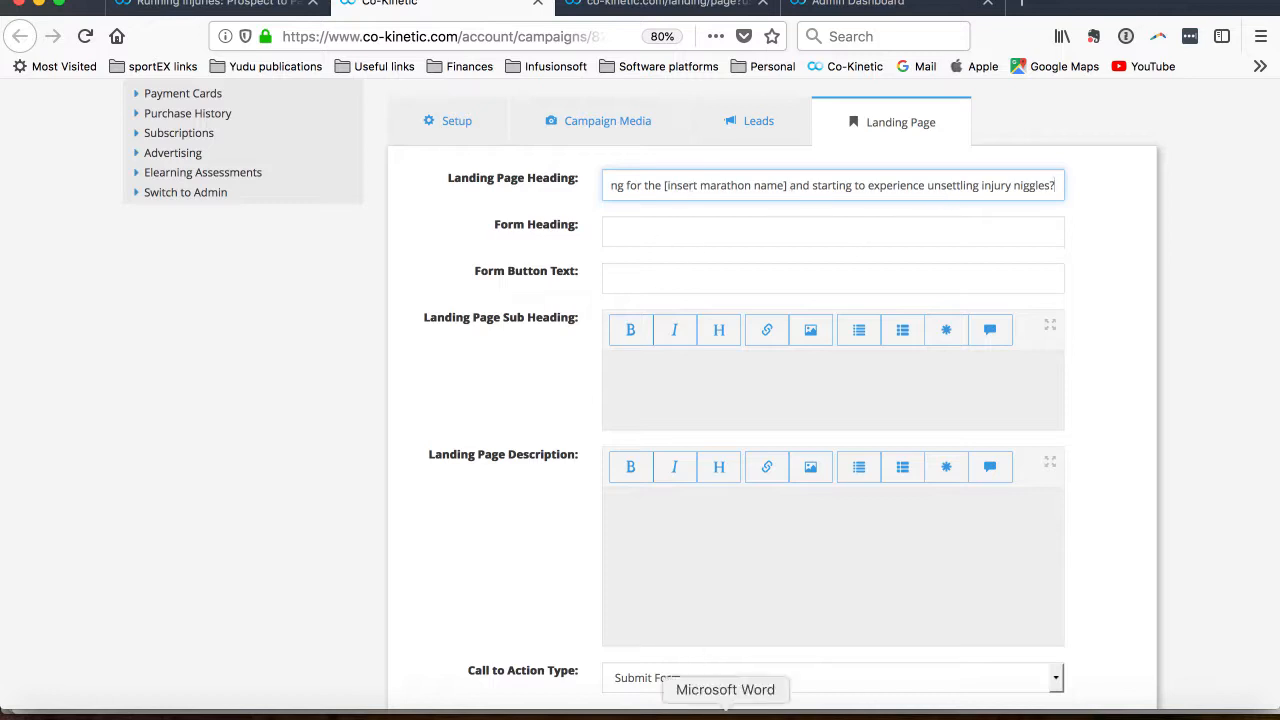
Step: Copy "Sign Up for Your Free Gait Assessment" from the Word document into the campaign's Form Heading
{"action": "left_click", "coordinate": [725, 710]}
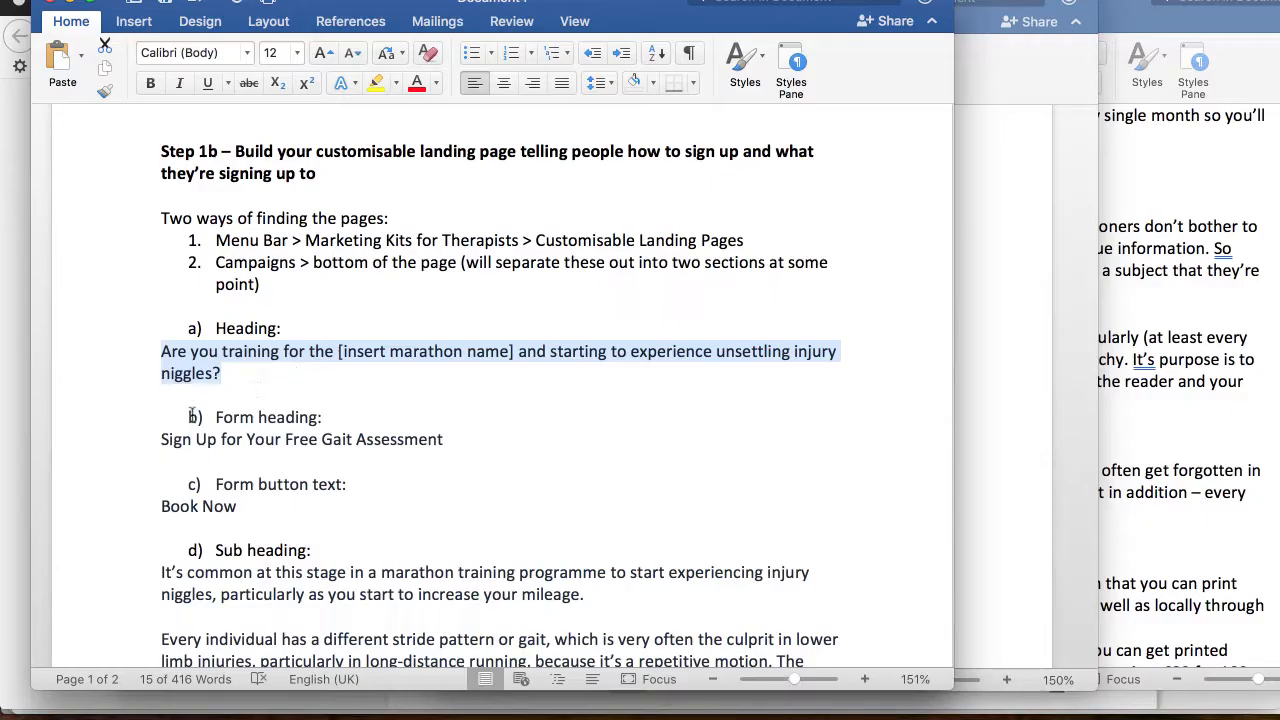
{"action": "left_click_drag", "start_coordinate": [163, 443], "coordinate": [435, 437]}
{"action": "key", "text": "super+c"}
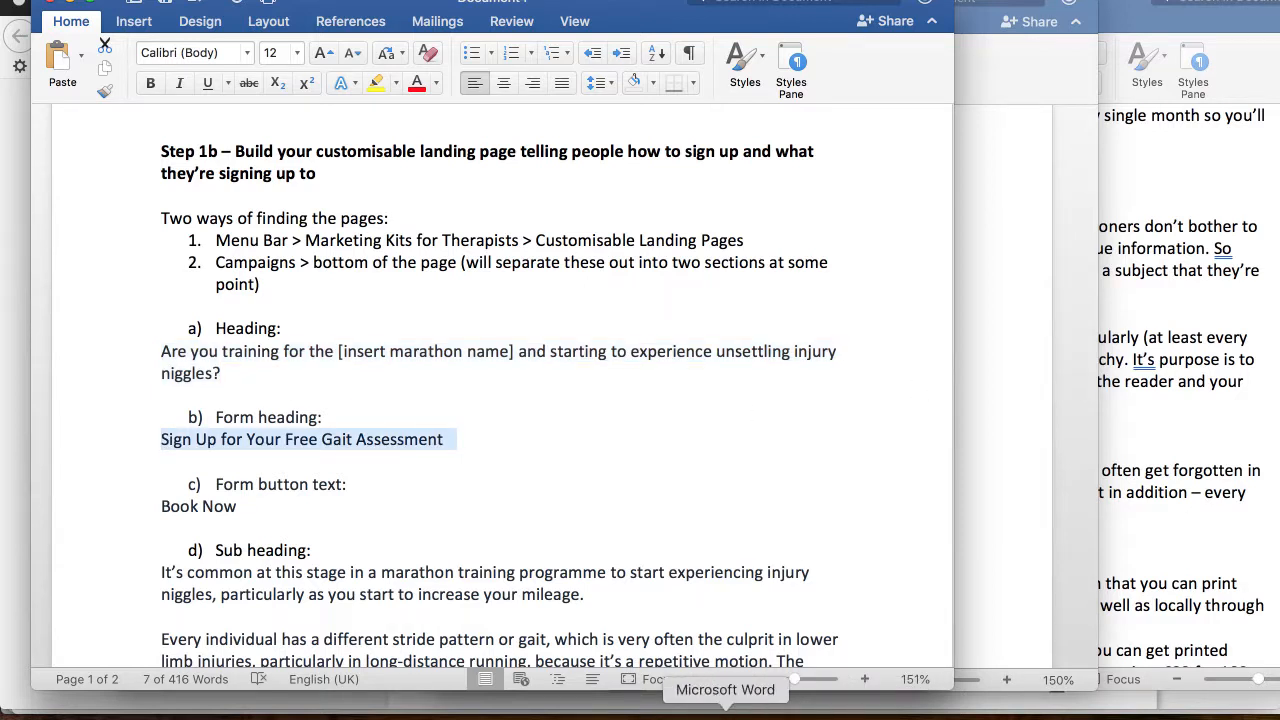
{"action": "left_click", "coordinate": [660, 712]}
{"action": "left_click", "coordinate": [633, 230]}
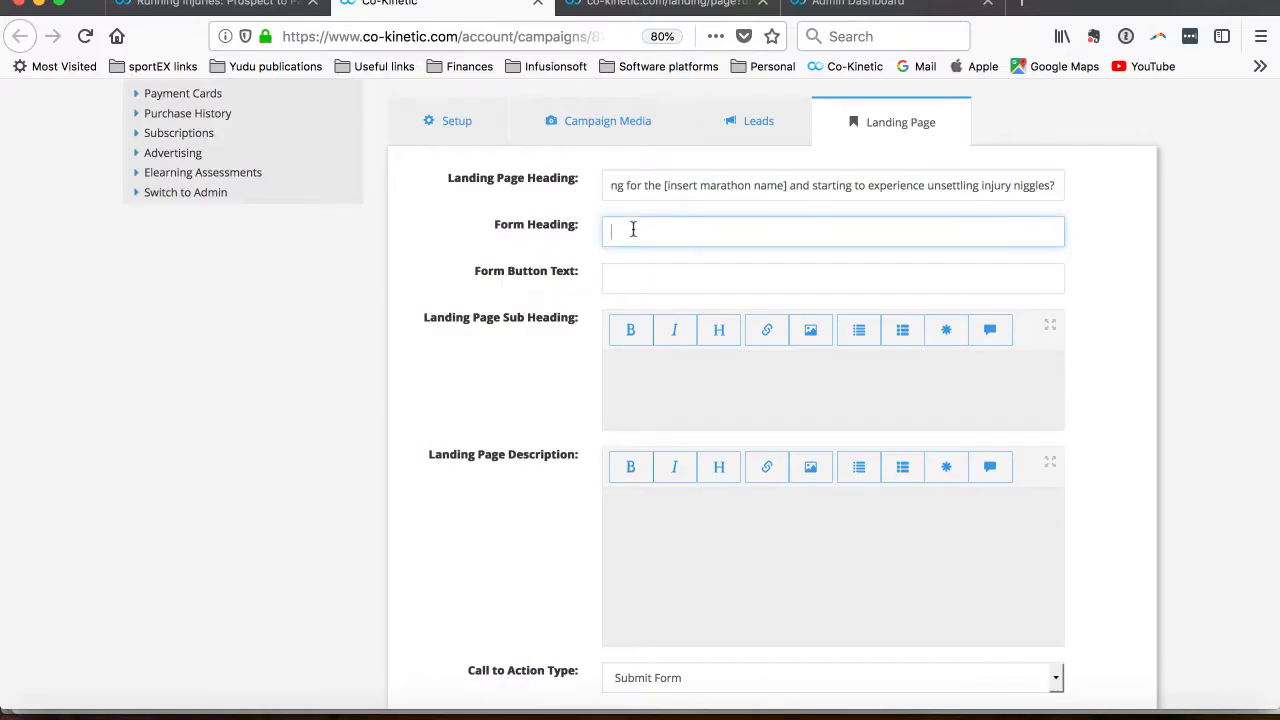
{"action": "key", "text": "super+v"}
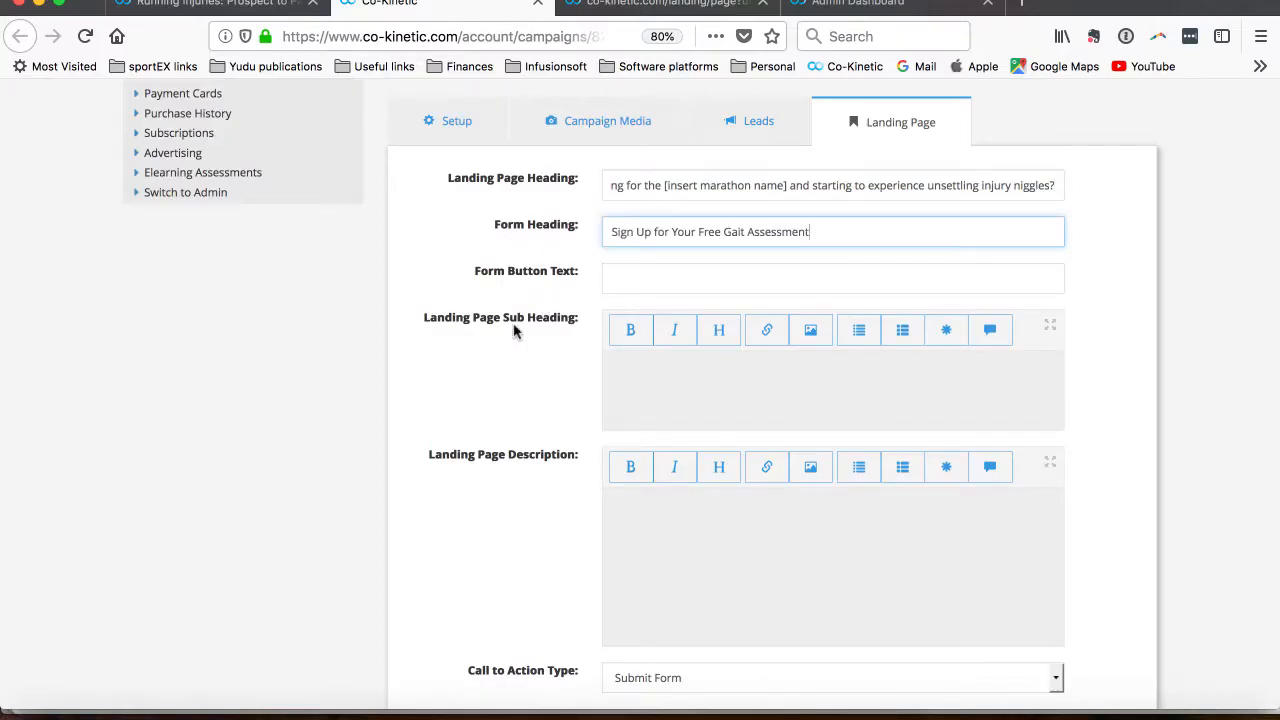
Step: Save the landing page details of the campaign
{"action": "scroll", "coordinate": [514, 334], "scroll_direction": "down", "scroll_amount": 3}
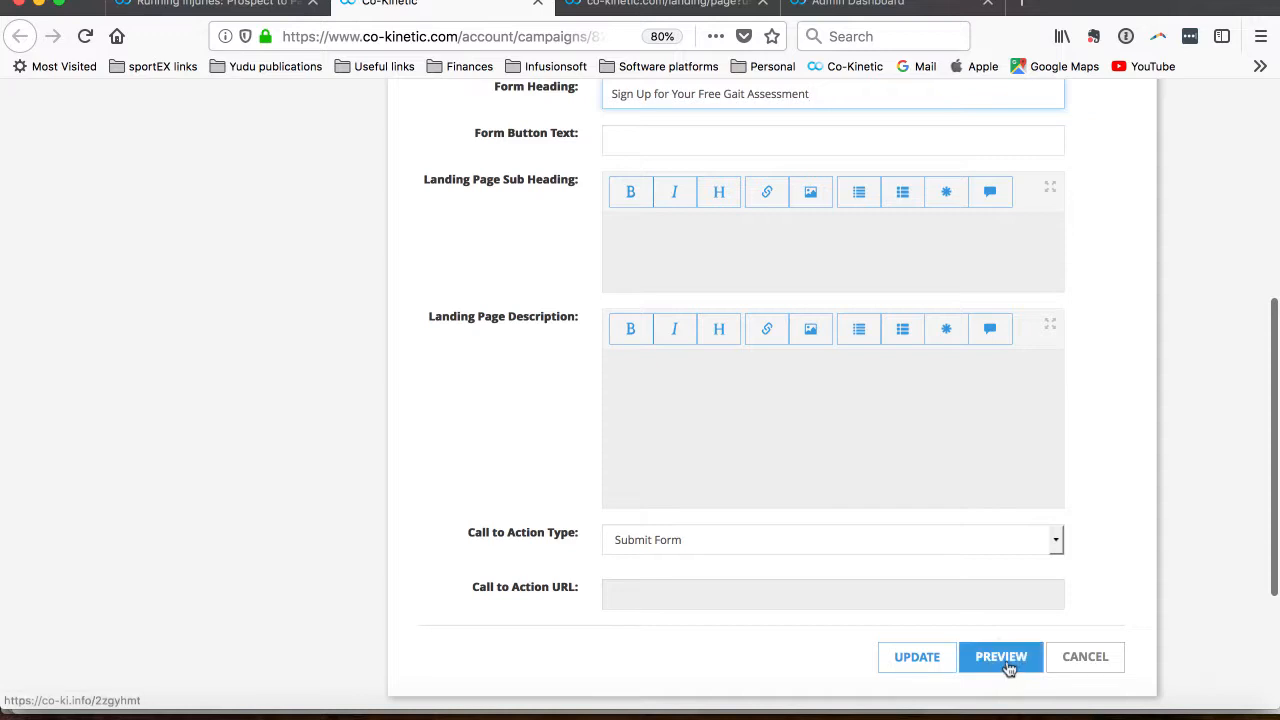
{"action": "left_click", "coordinate": [934, 666]}
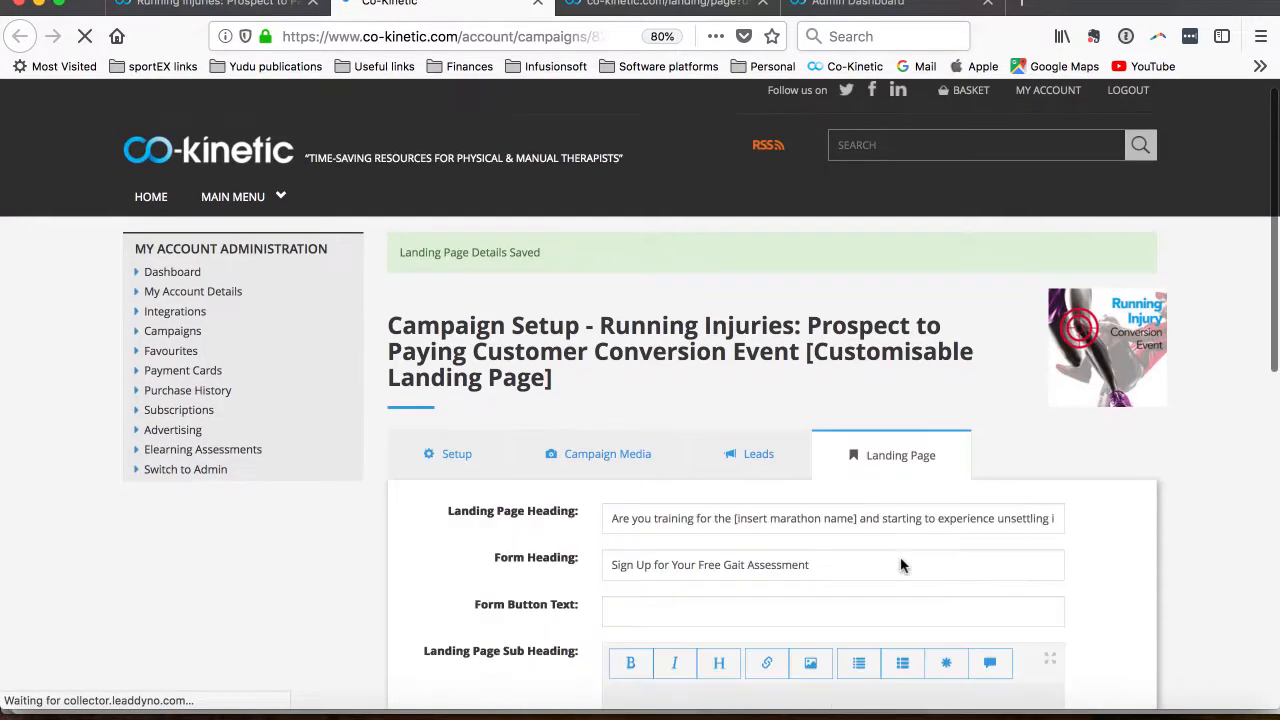
{"action": "left_click", "coordinate": [880, 468]}
{"action": "scroll", "coordinate": [880, 474], "scroll_direction": "down", "scroll_amount": 5}
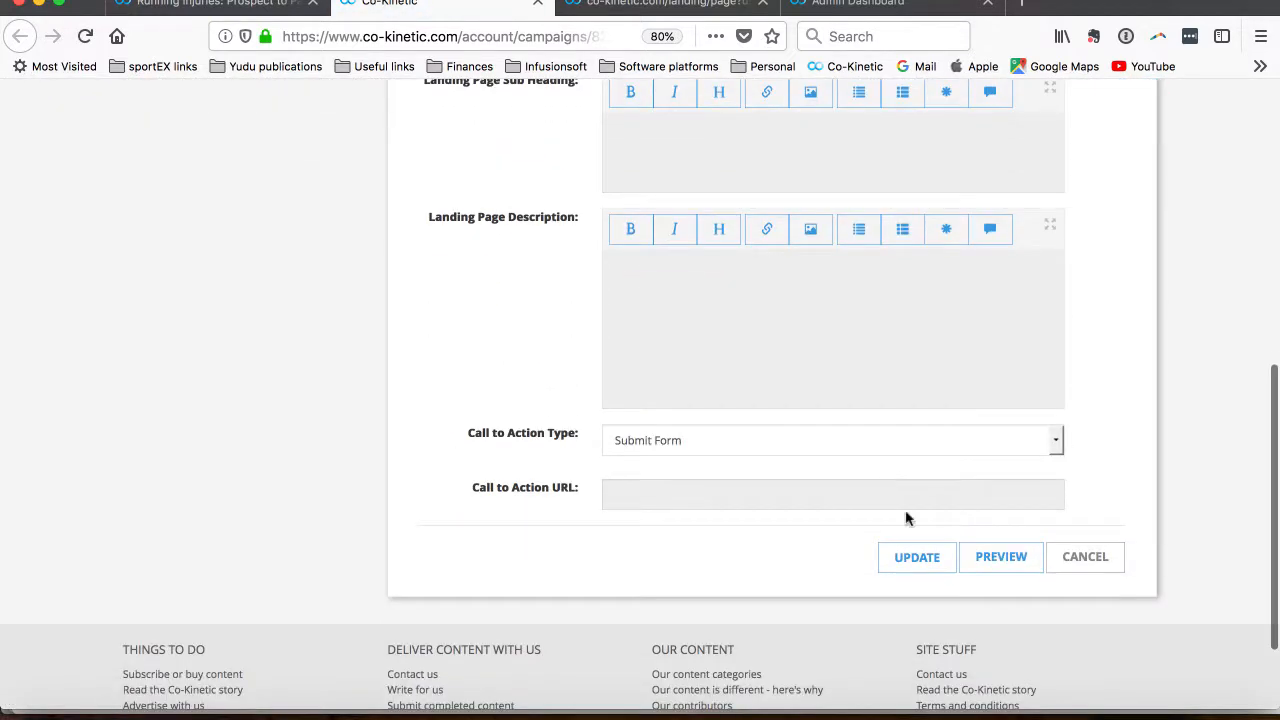
Step: Reload the landing page preview and check its headline, form heading and call-to-action button against the fields in the campaign setup
{"action": "left_click", "coordinate": [648, 6]}
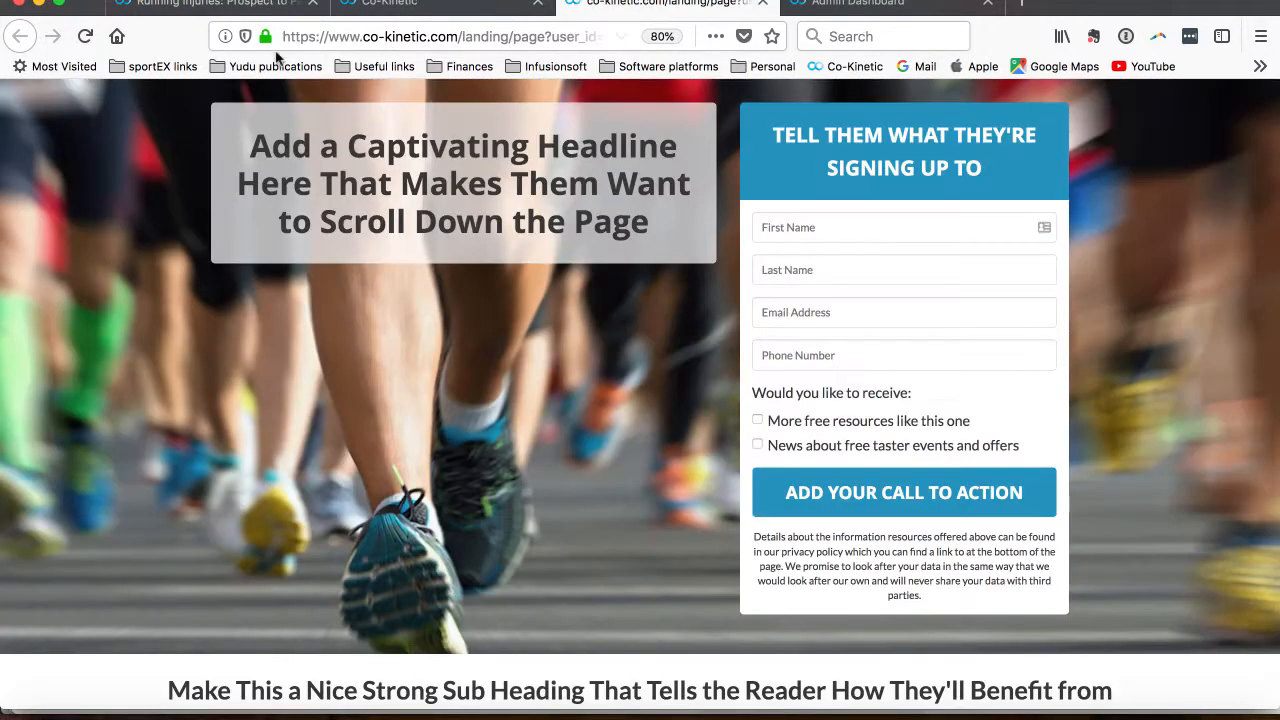
{"action": "left_click", "coordinate": [85, 36]}
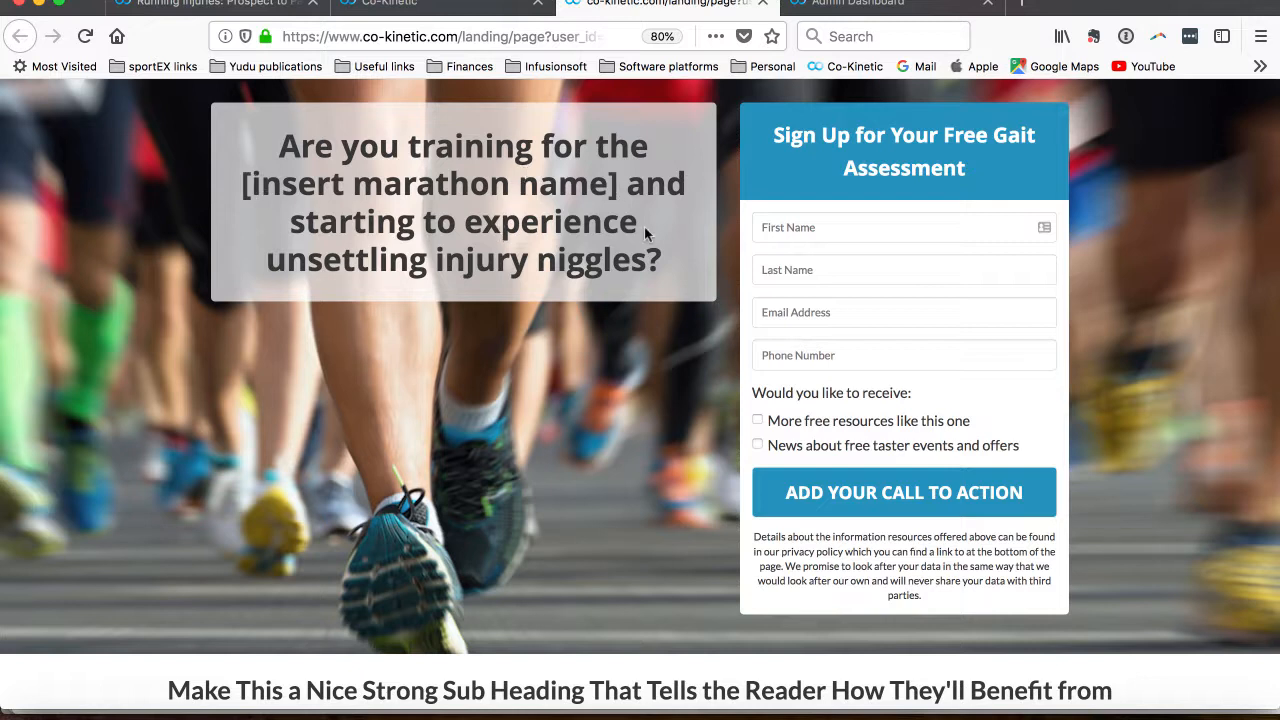
{"action": "scroll", "coordinate": [652, 250], "scroll_direction": "down", "scroll_amount": 2}
{"action": "scroll", "coordinate": [652, 250], "scroll_direction": "up", "scroll_amount": 2}
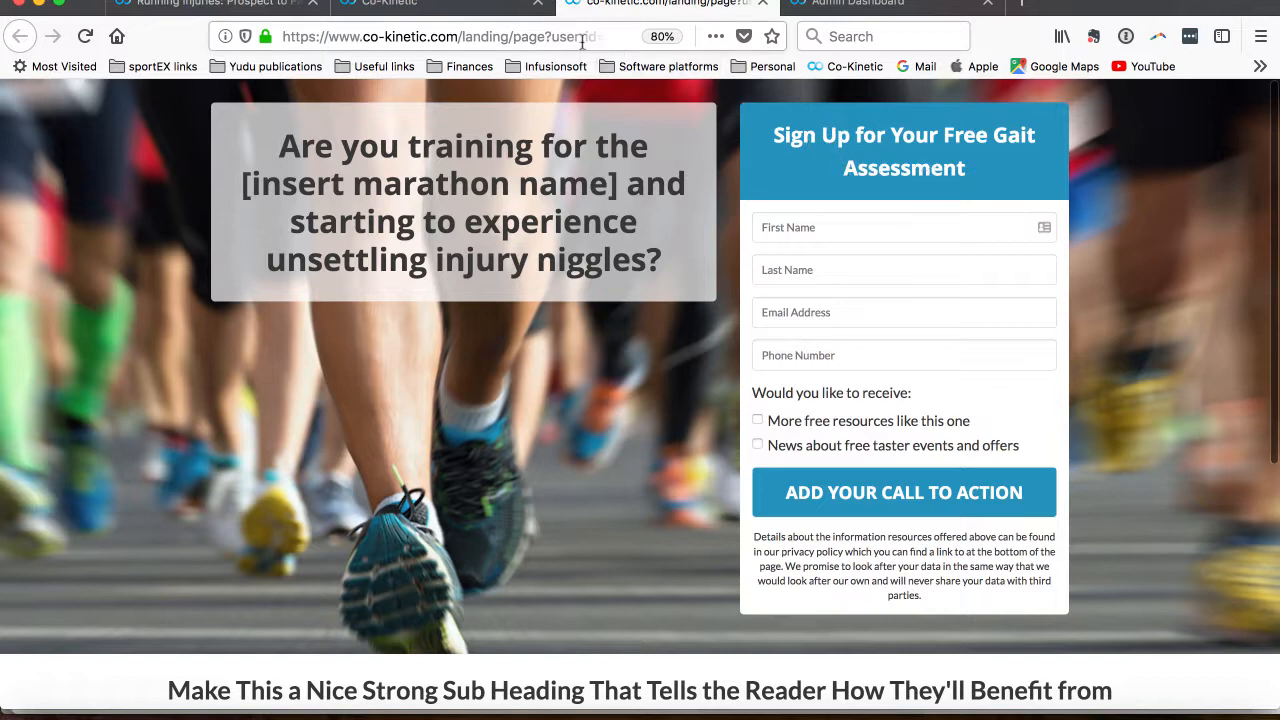
{"action": "left_click", "coordinate": [440, 8]}
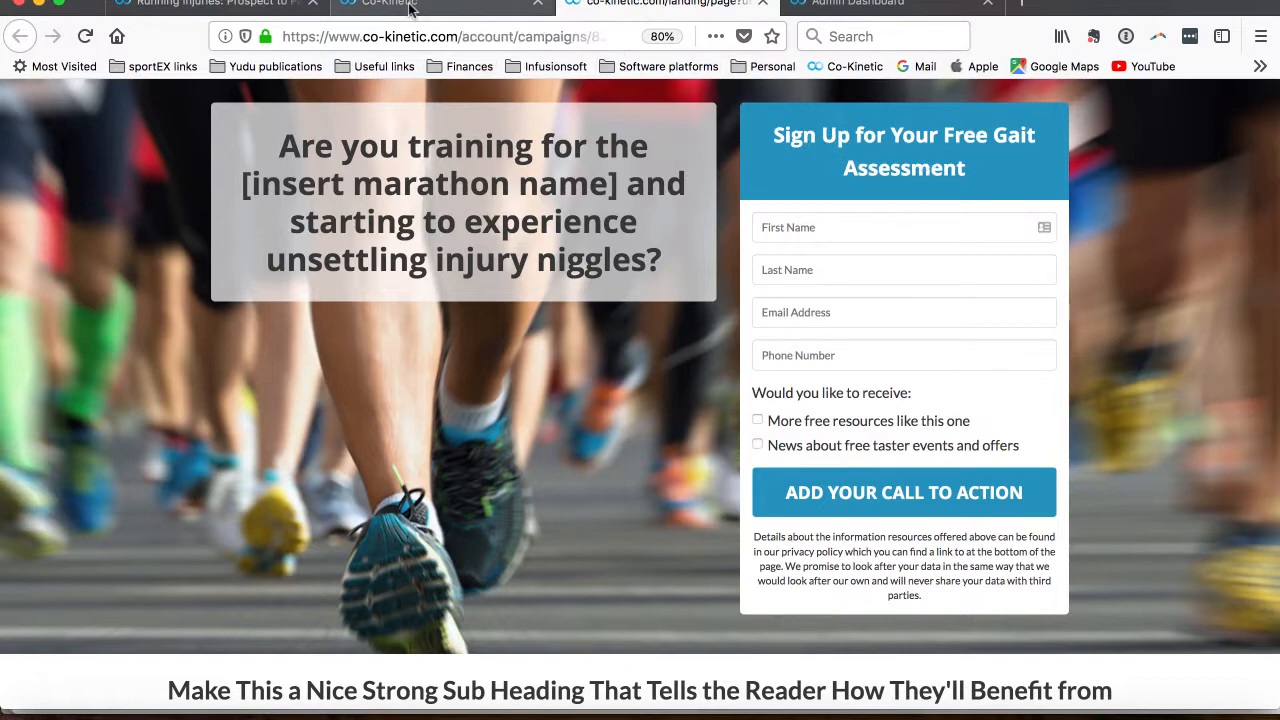
{"action": "scroll", "coordinate": [533, 270], "scroll_direction": "up", "scroll_amount": 1}
{"action": "scroll", "coordinate": [533, 270], "scroll_direction": "up", "scroll_amount": 5}
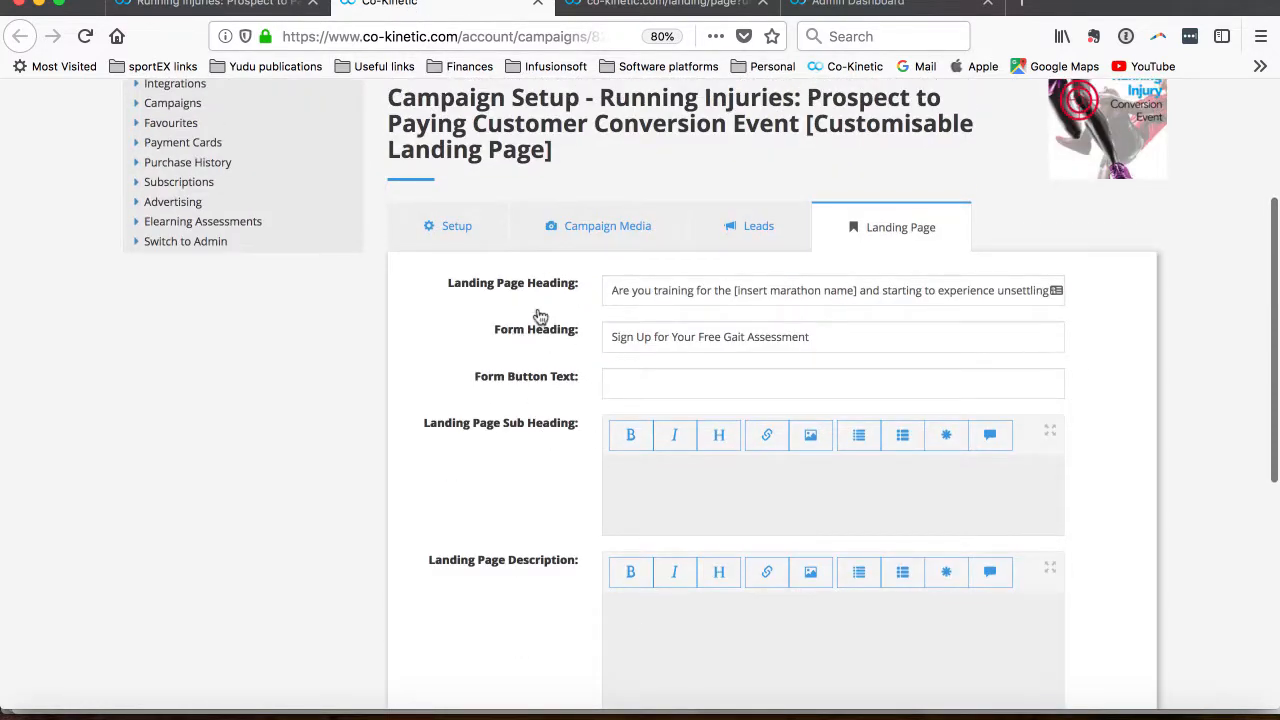
{"action": "left_click", "coordinate": [610, 12]}
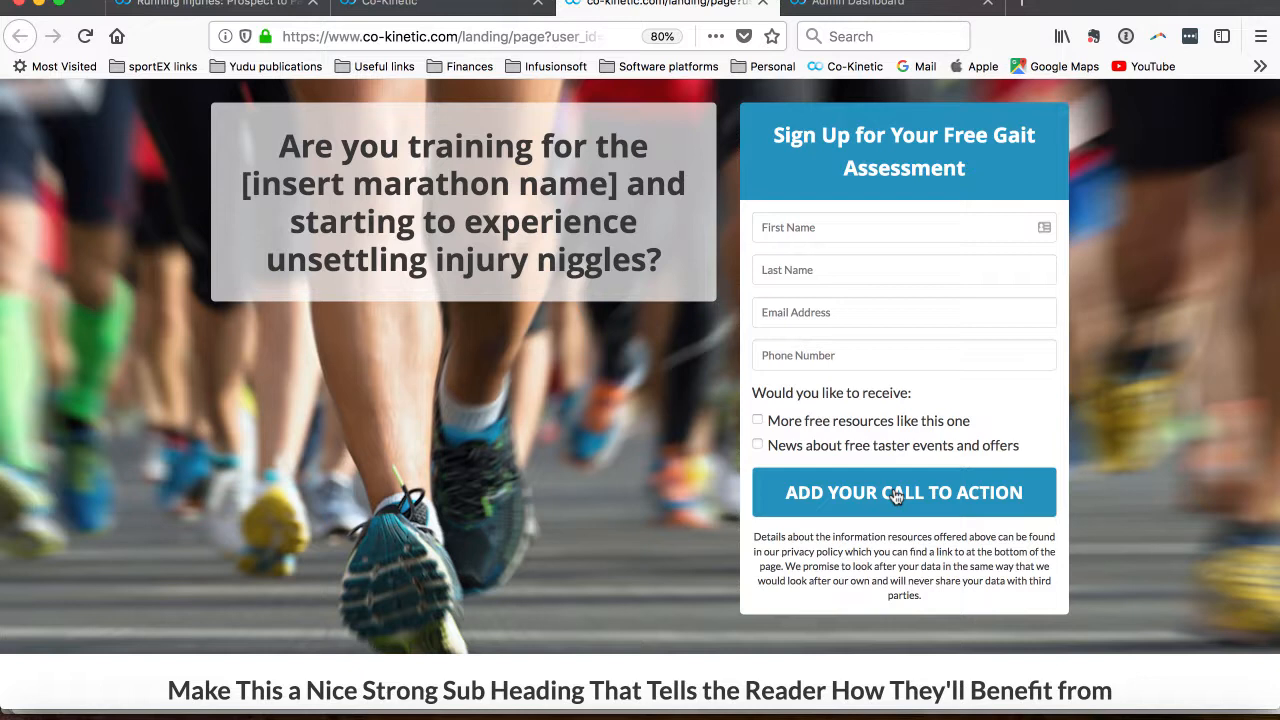
{"action": "scroll", "coordinate": [948, 410], "scroll_direction": "down", "scroll_amount": 1}
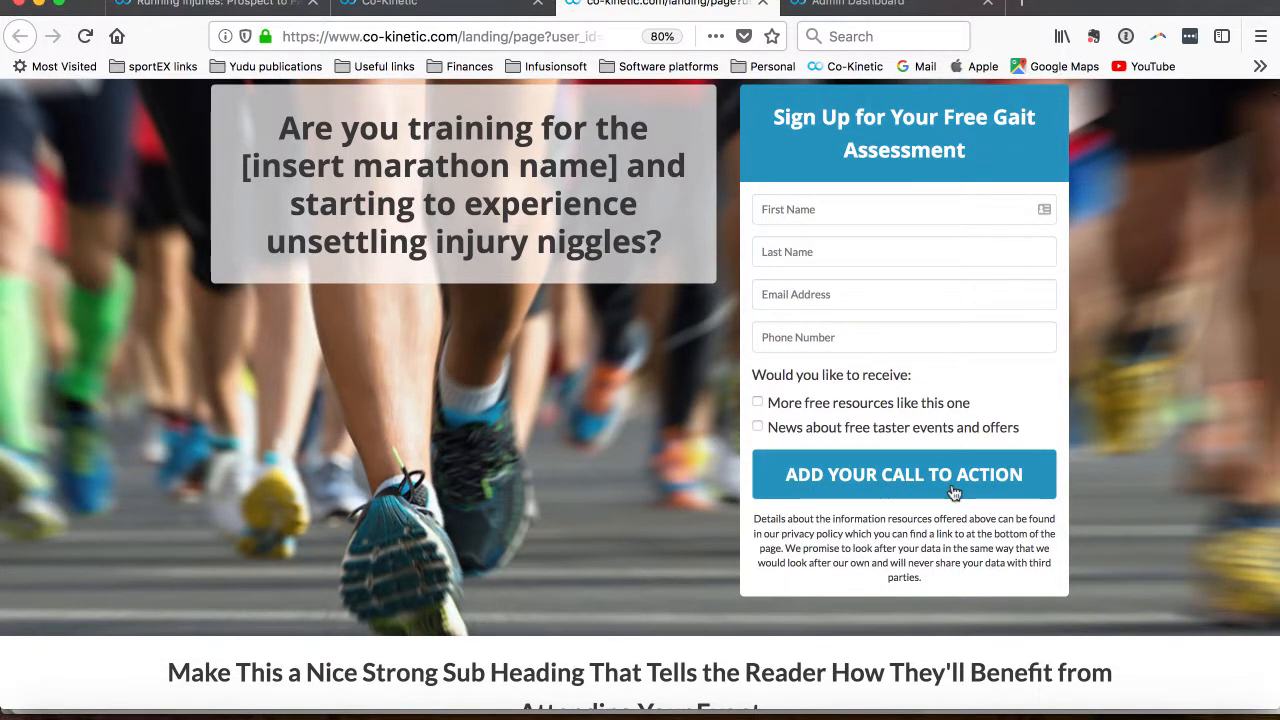
Step: Copy "Book Now" from the Word document into the Form Button Text of the landing page settings
{"action": "left_click", "coordinate": [725, 712]}
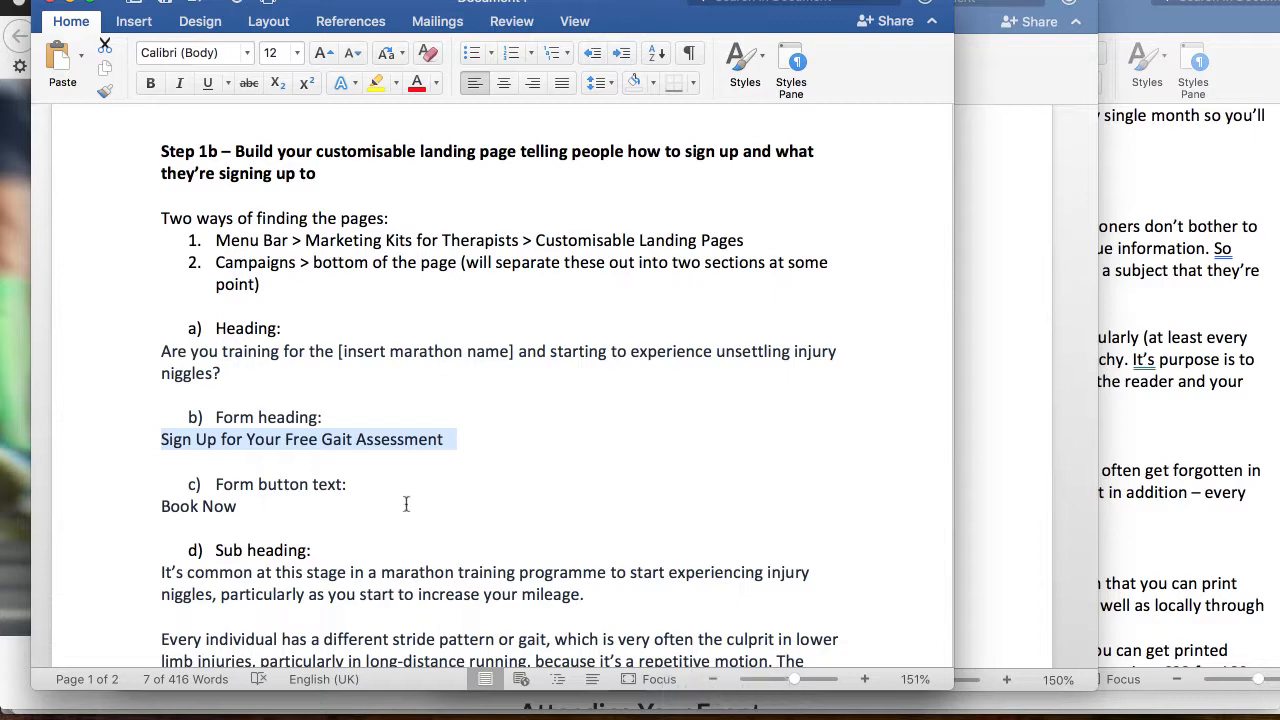
{"action": "left_click_drag", "start_coordinate": [168, 506], "coordinate": [233, 508]}
{"action": "key", "text": "super+c"}
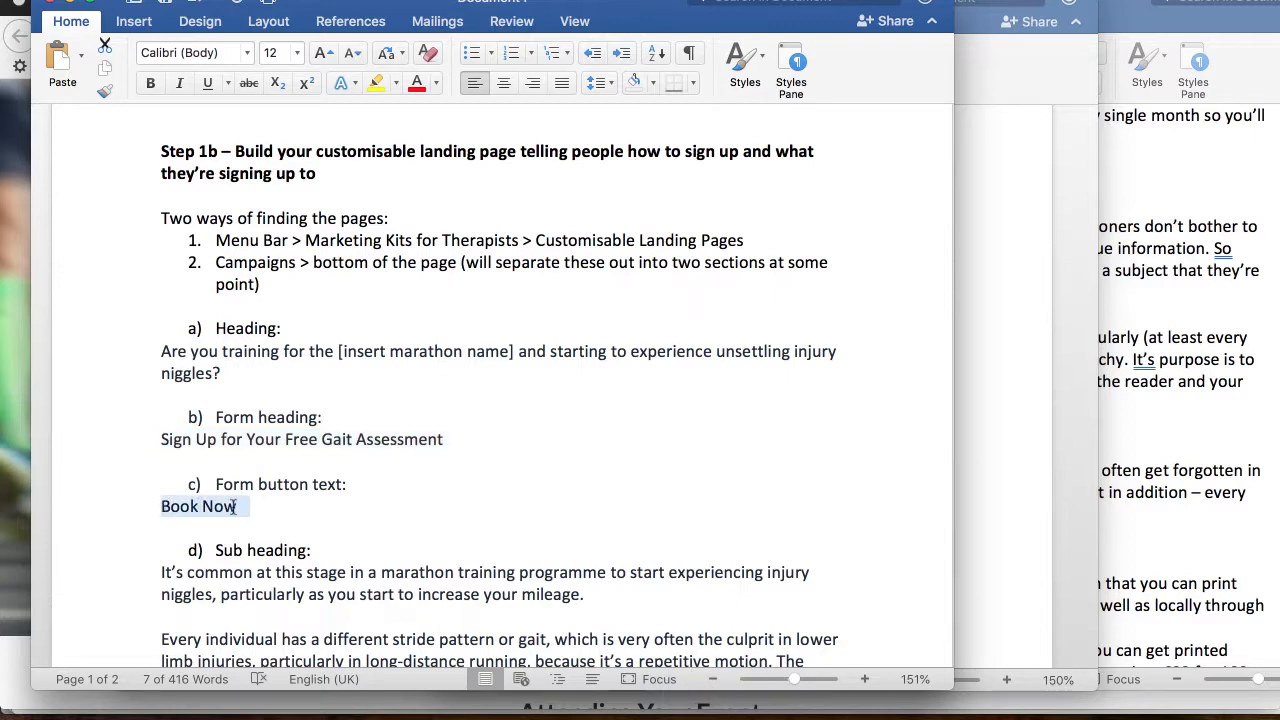
{"action": "left_click", "coordinate": [663, 712]}
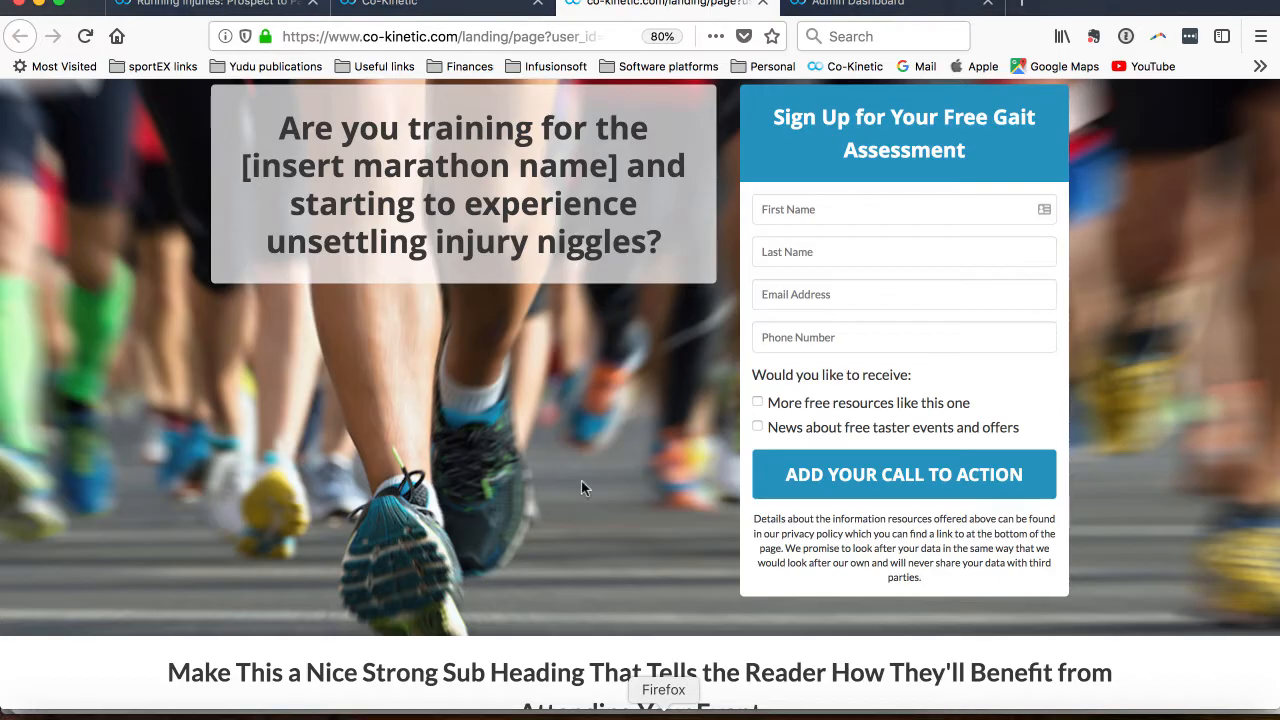
{"action": "left_click", "coordinate": [440, 4]}
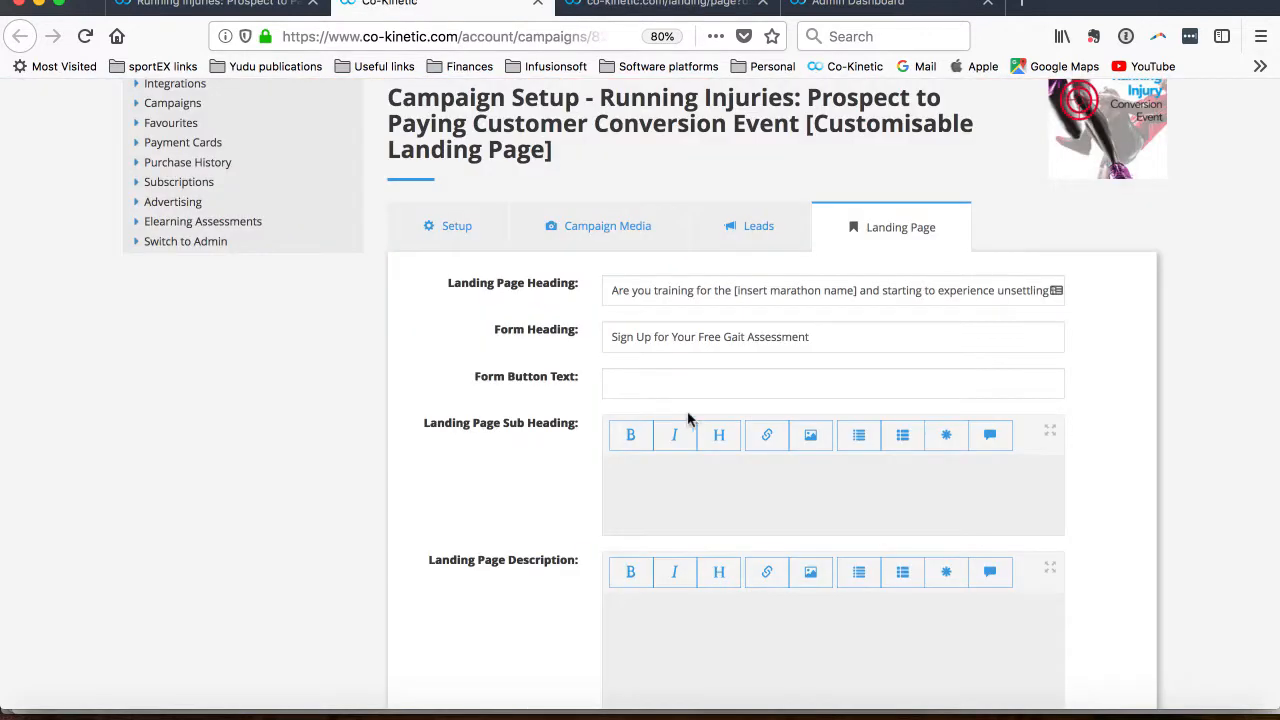
{"action": "left_click", "coordinate": [657, 381]}
{"action": "key", "text": "super+v"}
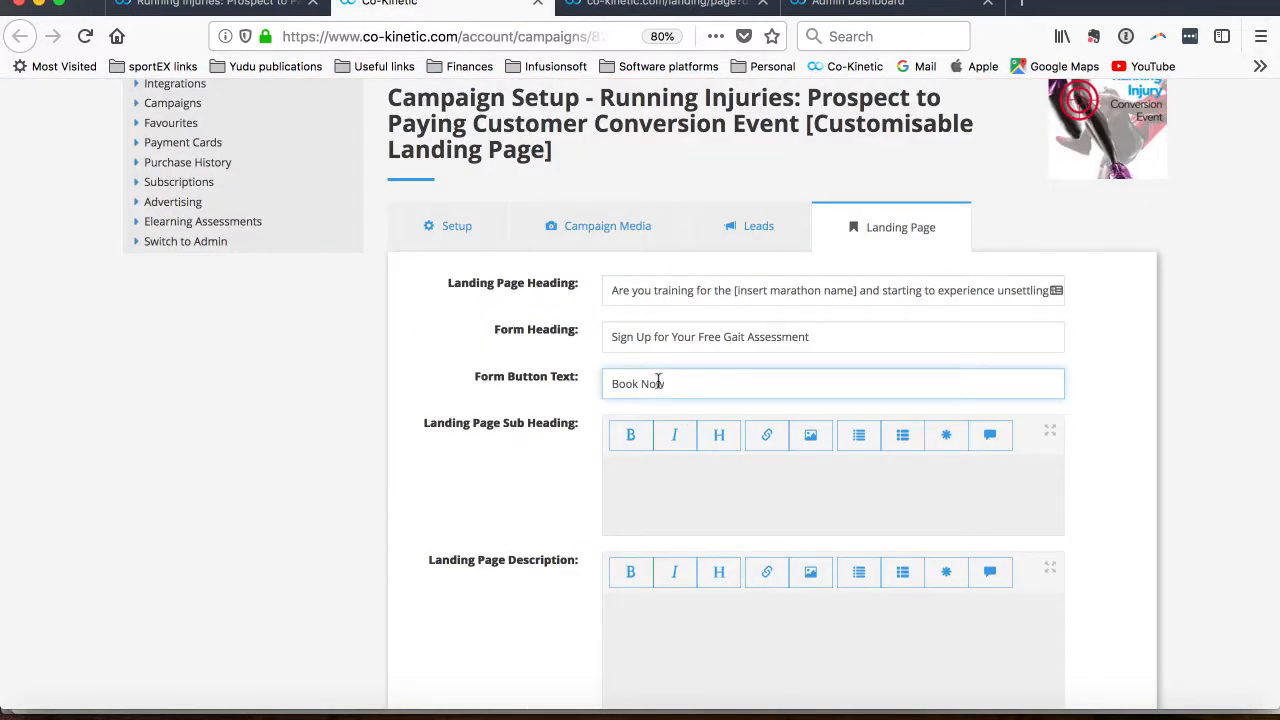
Step: Copy the Word sub heading sentence starting "It's common at this stage in a marathon training programme" into the Landing Page Sub Heading
{"action": "left_click", "coordinate": [630, 484]}
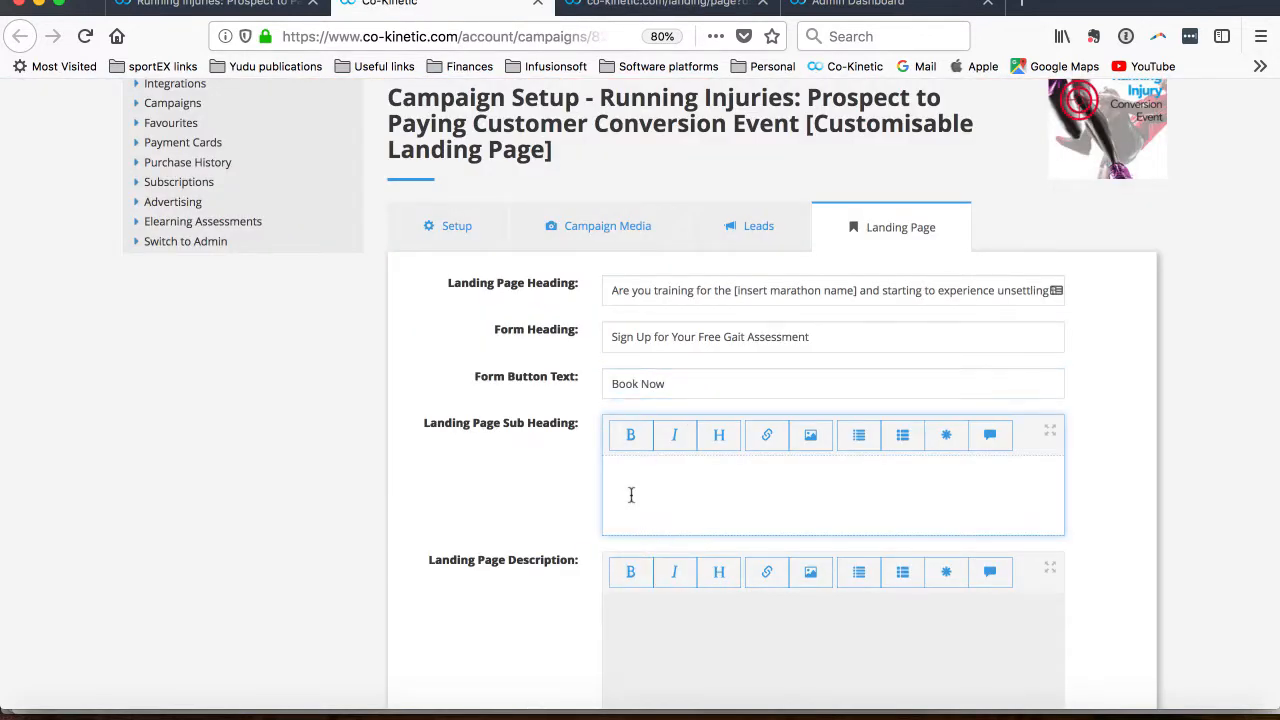
{"action": "left_click", "coordinate": [655, 5]}
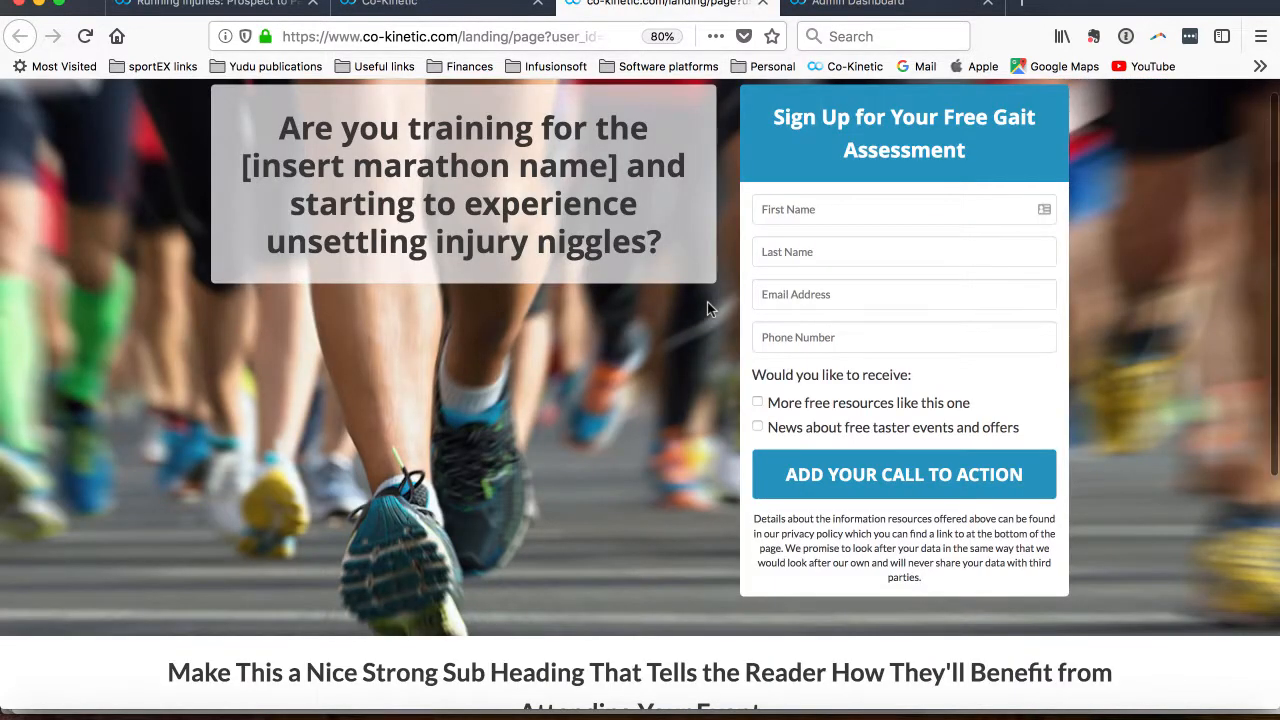
{"action": "scroll", "coordinate": [707, 308], "scroll_direction": "down", "scroll_amount": 3}
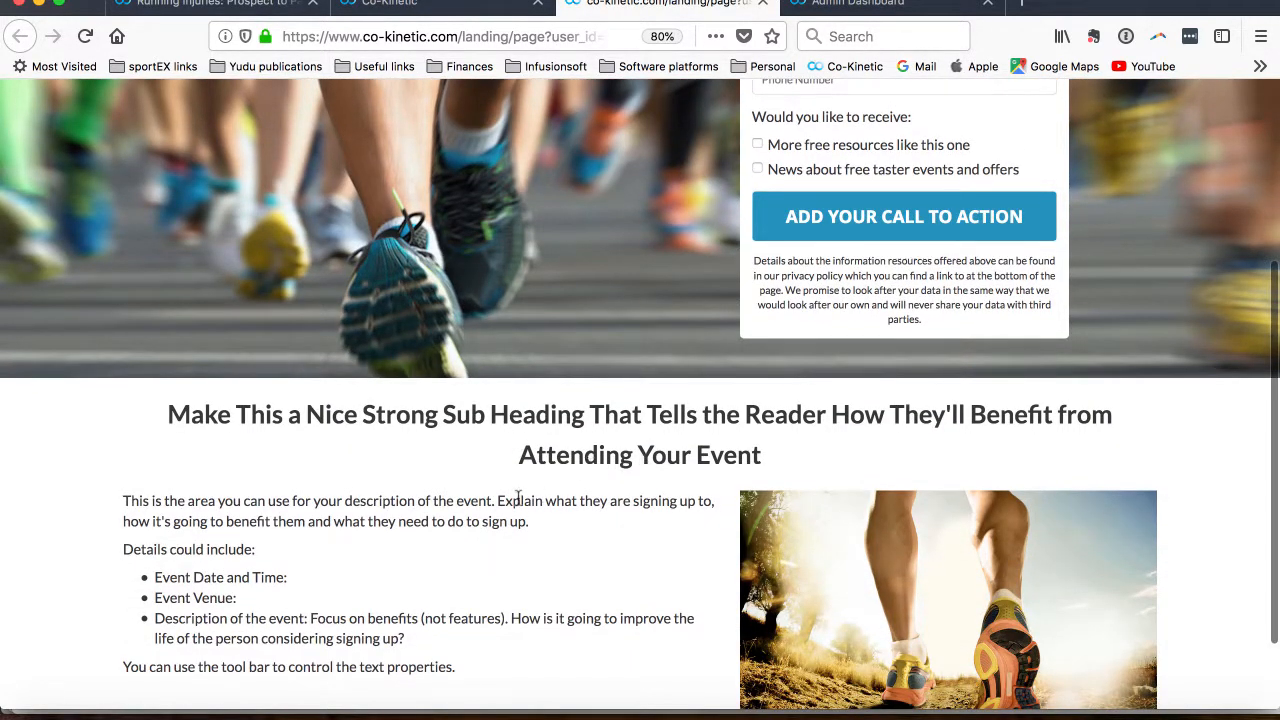
{"action": "scroll", "coordinate": [518, 500], "scroll_direction": "down", "scroll_amount": 1}
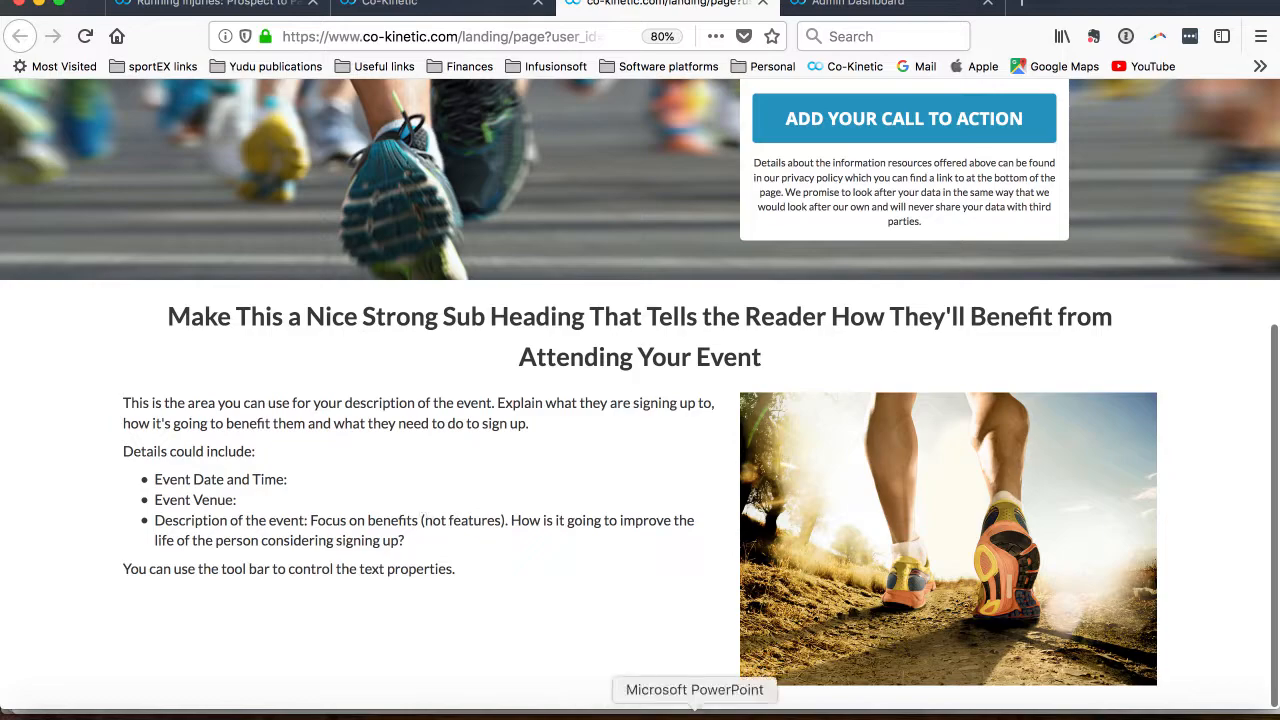
{"action": "left_click", "coordinate": [723, 708]}
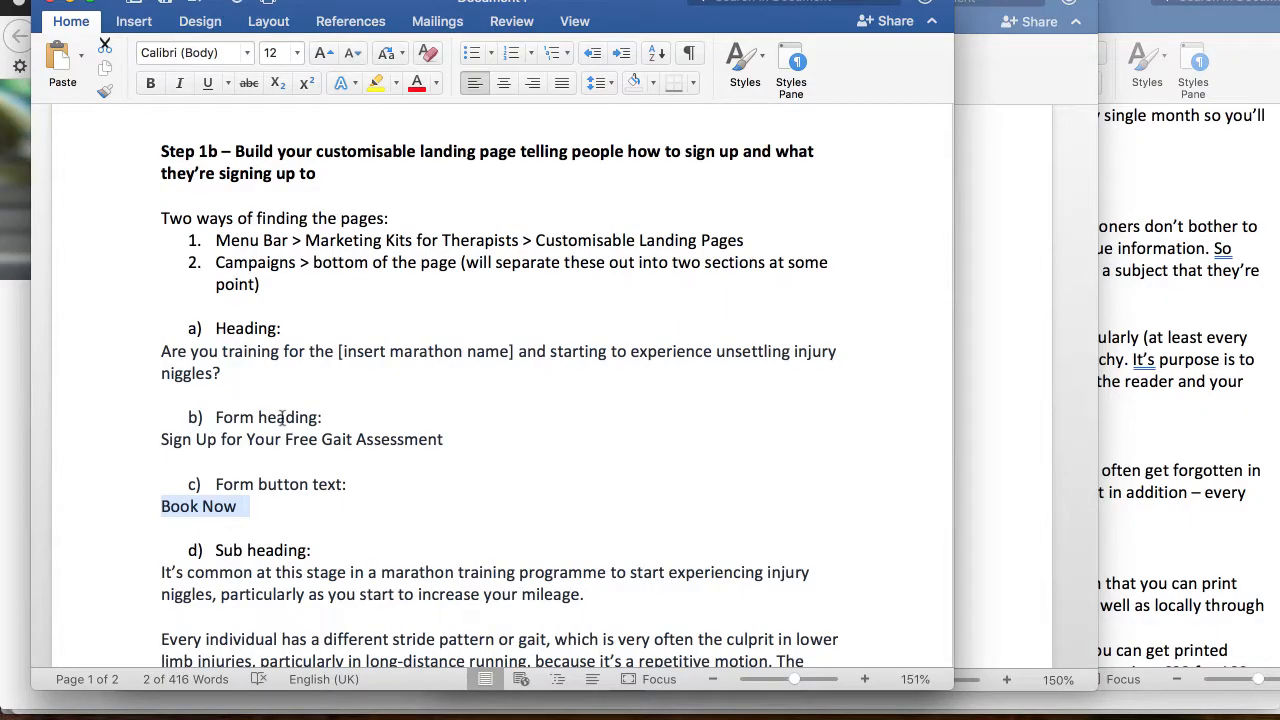
{"action": "scroll", "coordinate": [282, 418], "scroll_direction": "down", "scroll_amount": 3}
{"action": "left_click_drag", "start_coordinate": [163, 420], "coordinate": [588, 448]}
{"action": "key", "text": "super+c"}
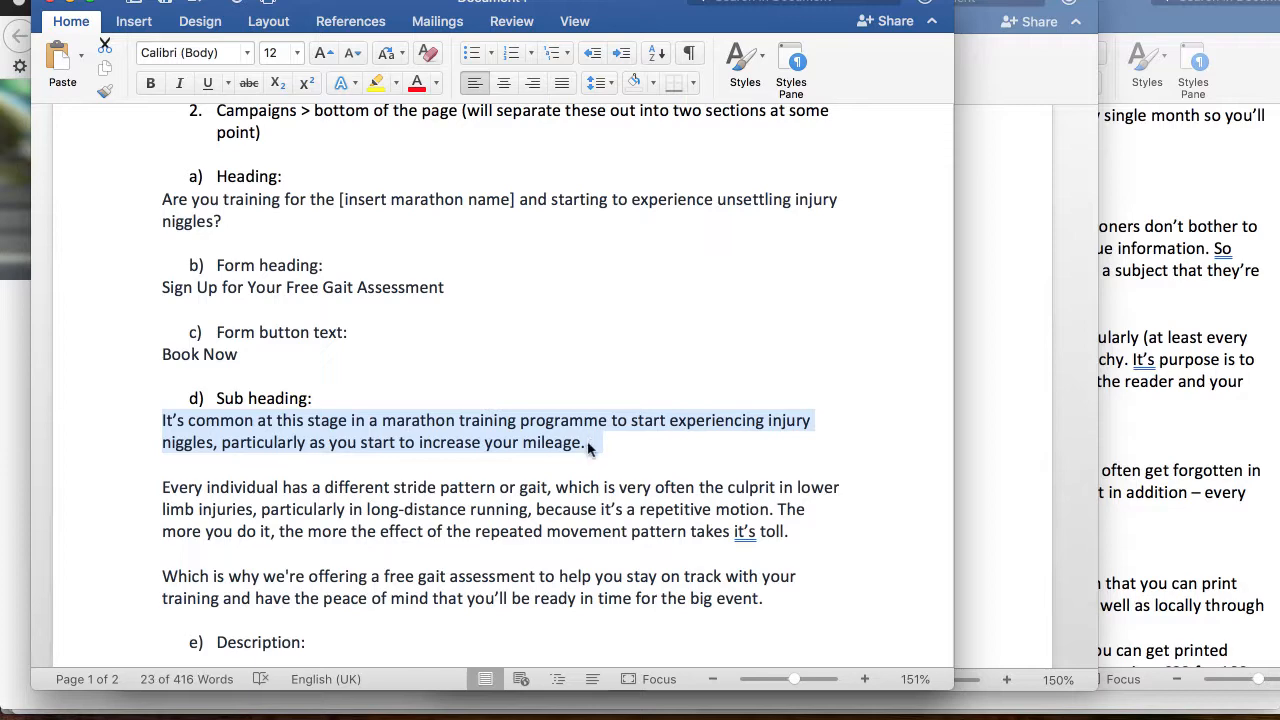
{"action": "left_click", "coordinate": [663, 708]}
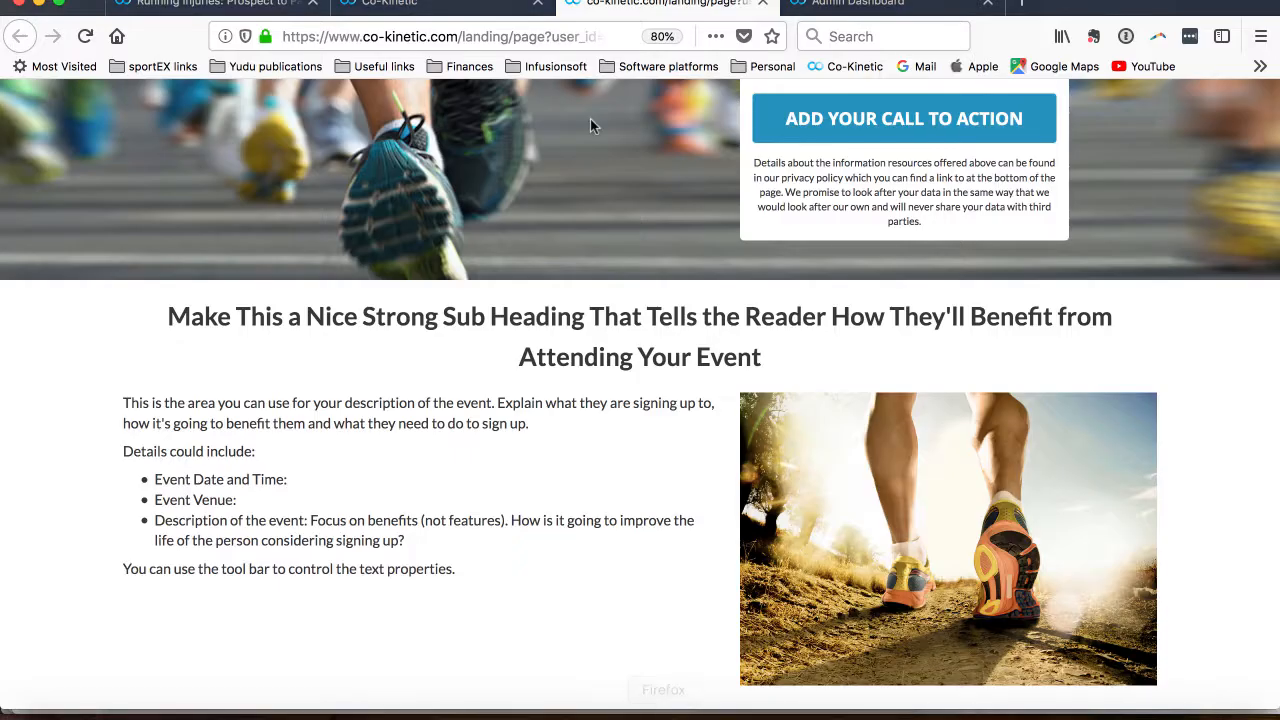
{"action": "left_click", "coordinate": [390, 4]}
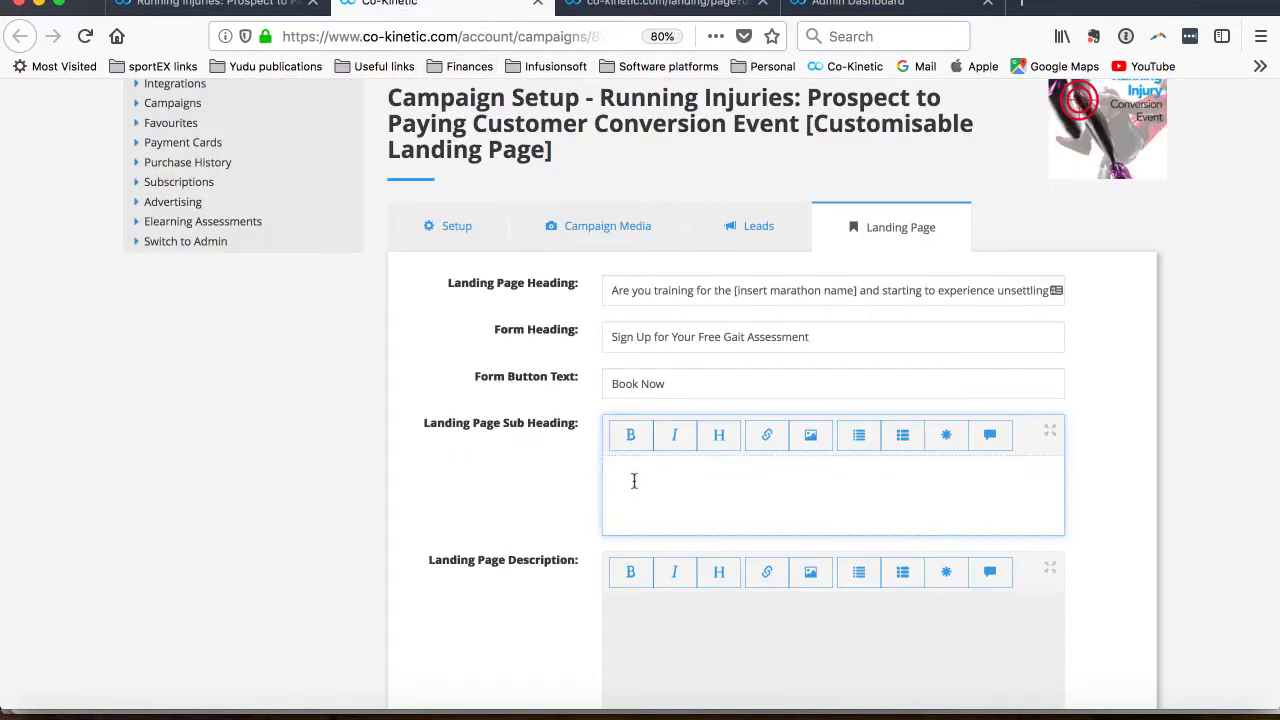
{"action": "key", "text": "super+v"}
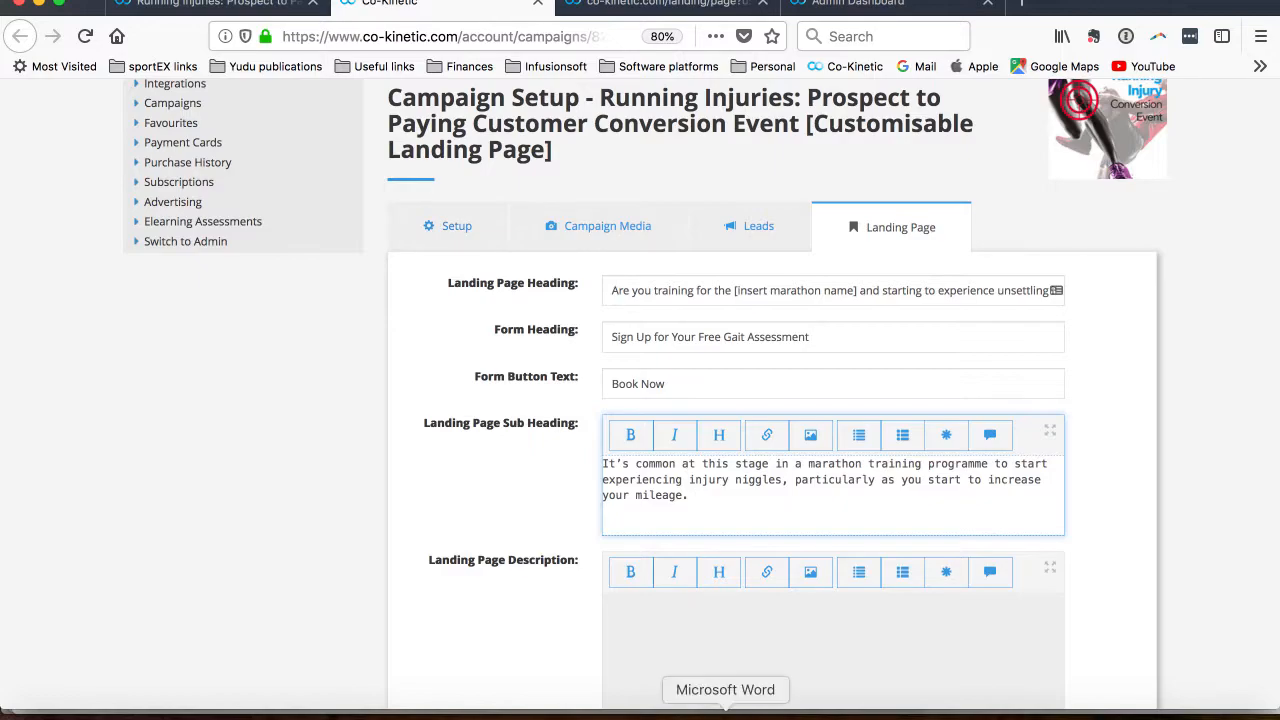
Step: Copy the Word text from "Every individual has a different stride pattern" through "[Tell them how to book]" into the Landing Page Description
{"action": "left_click", "coordinate": [726, 712]}
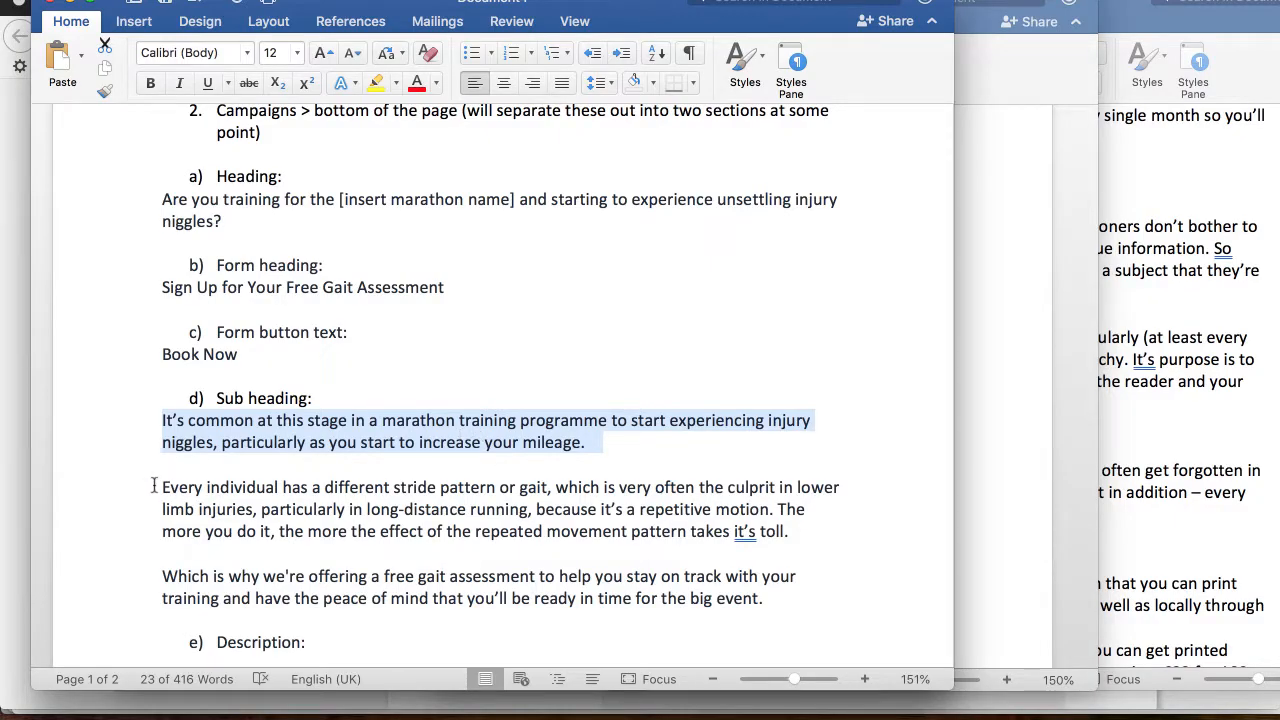
{"action": "left_click", "coordinate": [161, 487]}
{"action": "left_click_drag", "start_coordinate": [161, 487], "coordinate": [764, 323]}
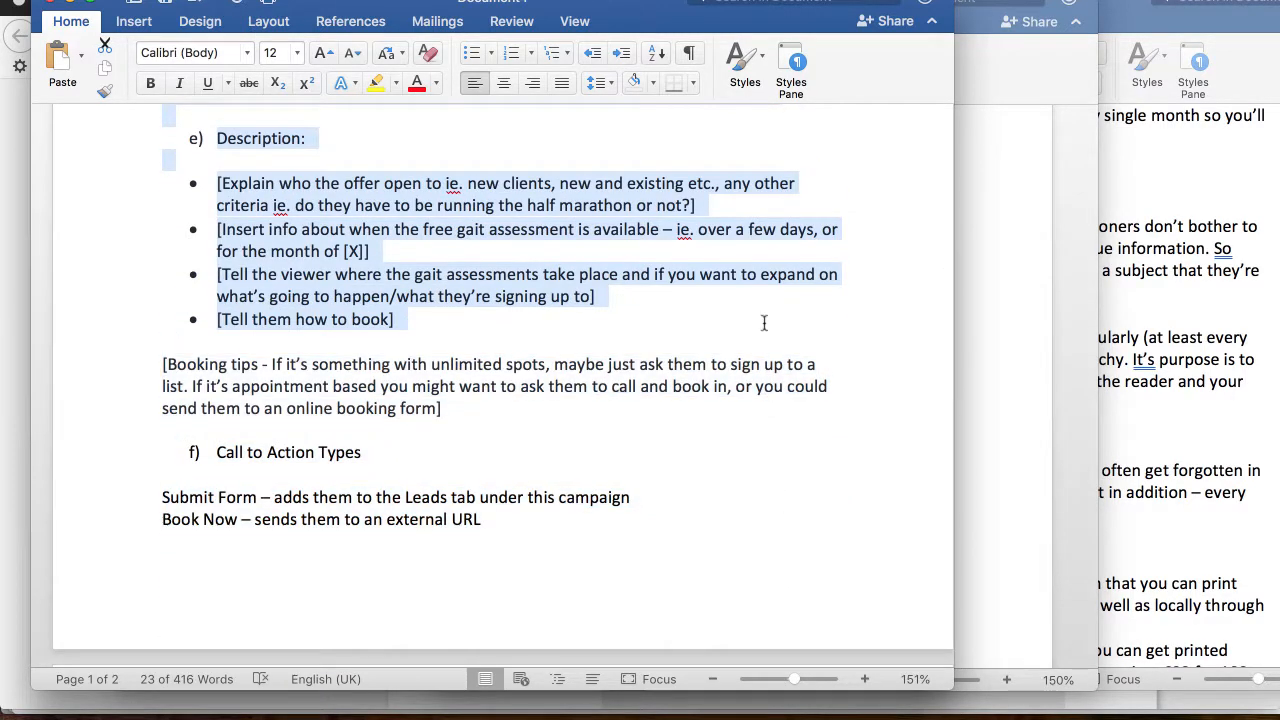
{"action": "scroll", "coordinate": [764, 323], "scroll_direction": "down", "scroll_amount": 2}
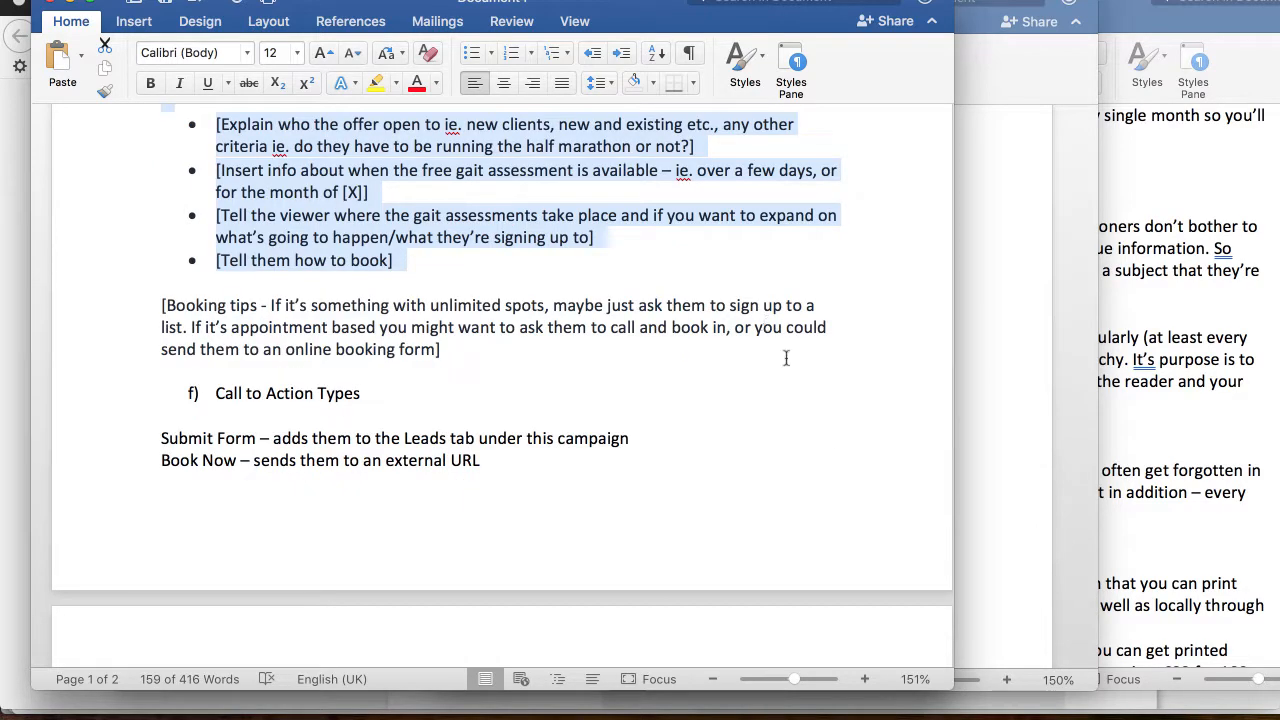
{"action": "left_click", "coordinate": [663, 712]}
{"action": "left_click", "coordinate": [651, 631]}
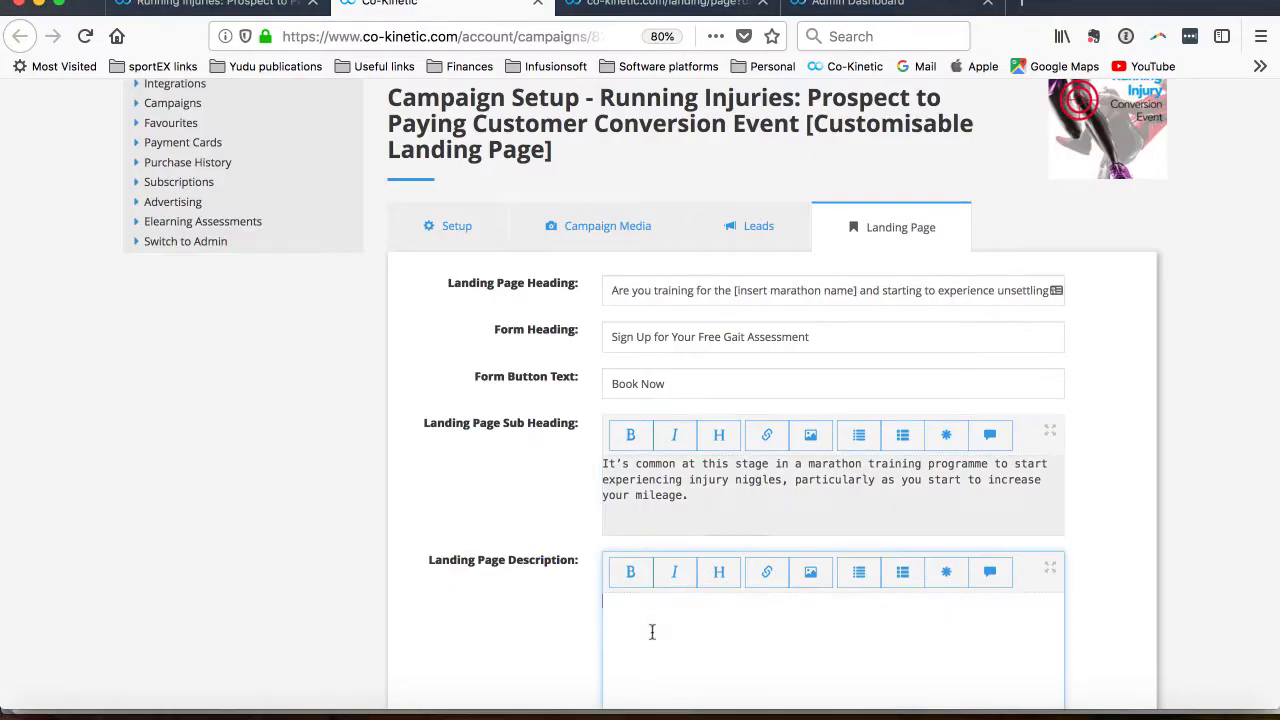
{"action": "key", "text": "super+v"}
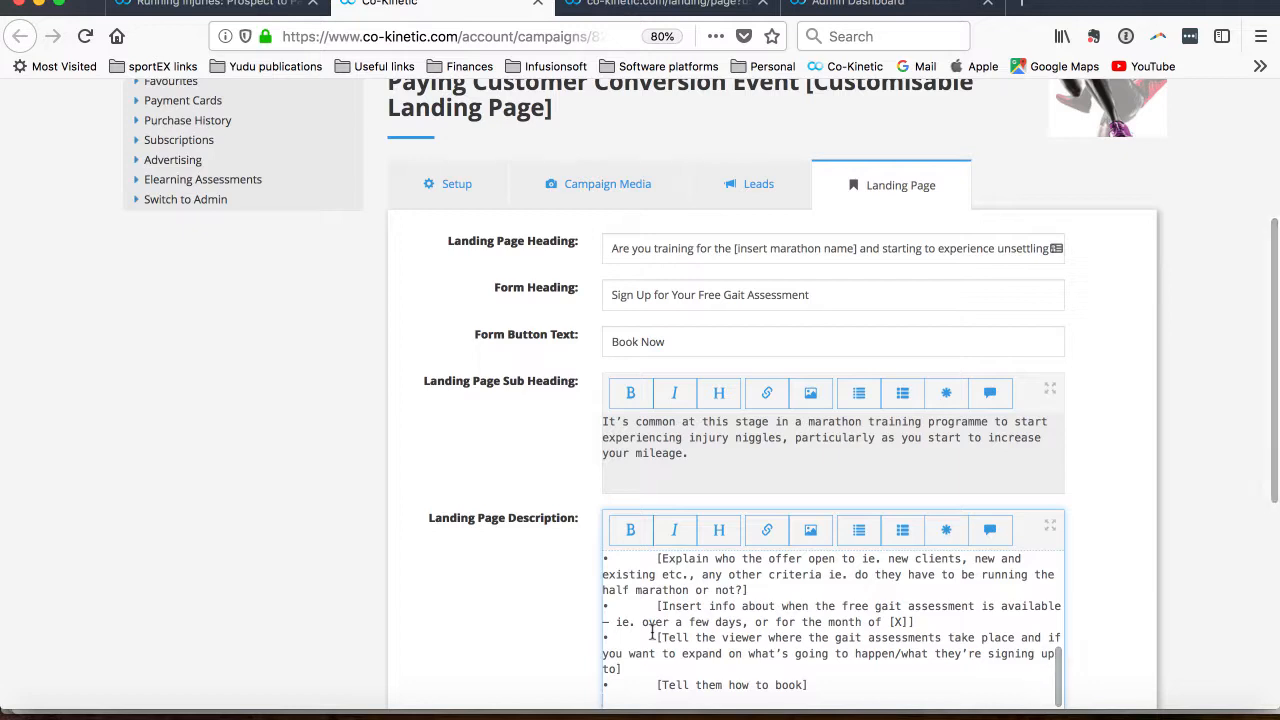
{"action": "scroll", "coordinate": [566, 607], "scroll_direction": "down", "scroll_amount": 2}
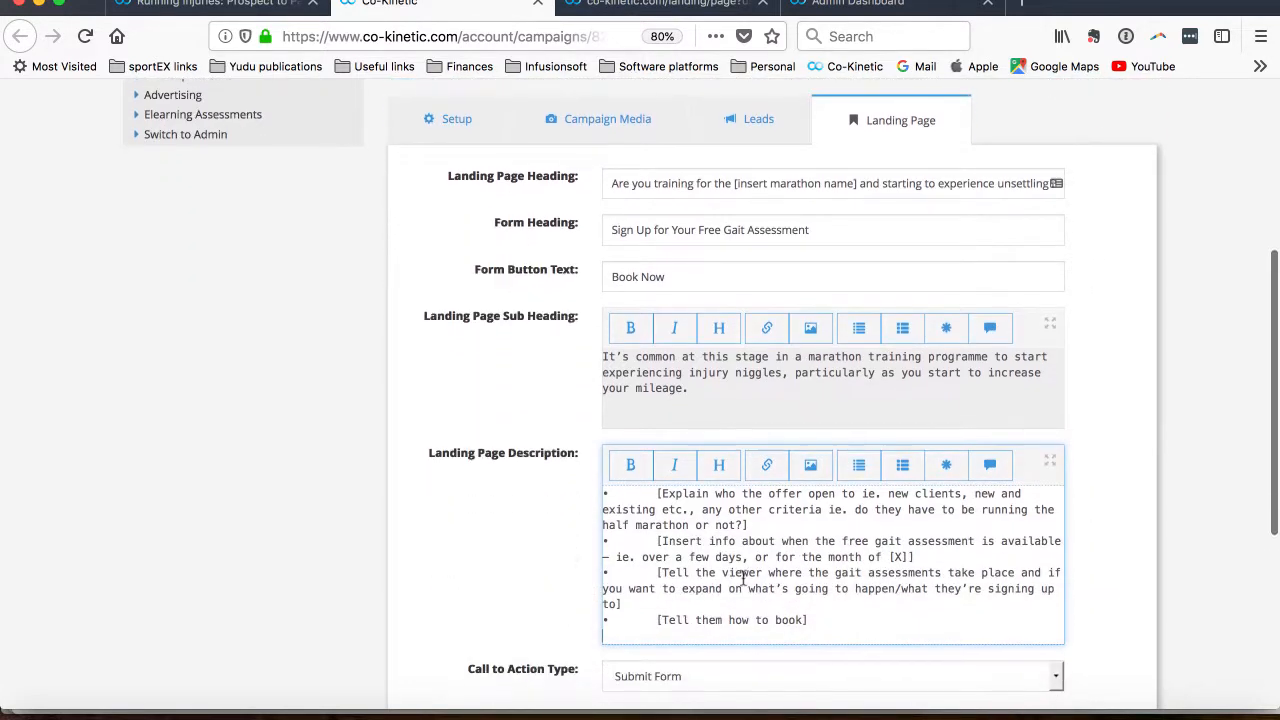
{"action": "scroll", "coordinate": [743, 577], "scroll_direction": "up", "scroll_amount": 3}
{"action": "scroll", "coordinate": [743, 577], "scroll_direction": "up", "scroll_amount": 3}
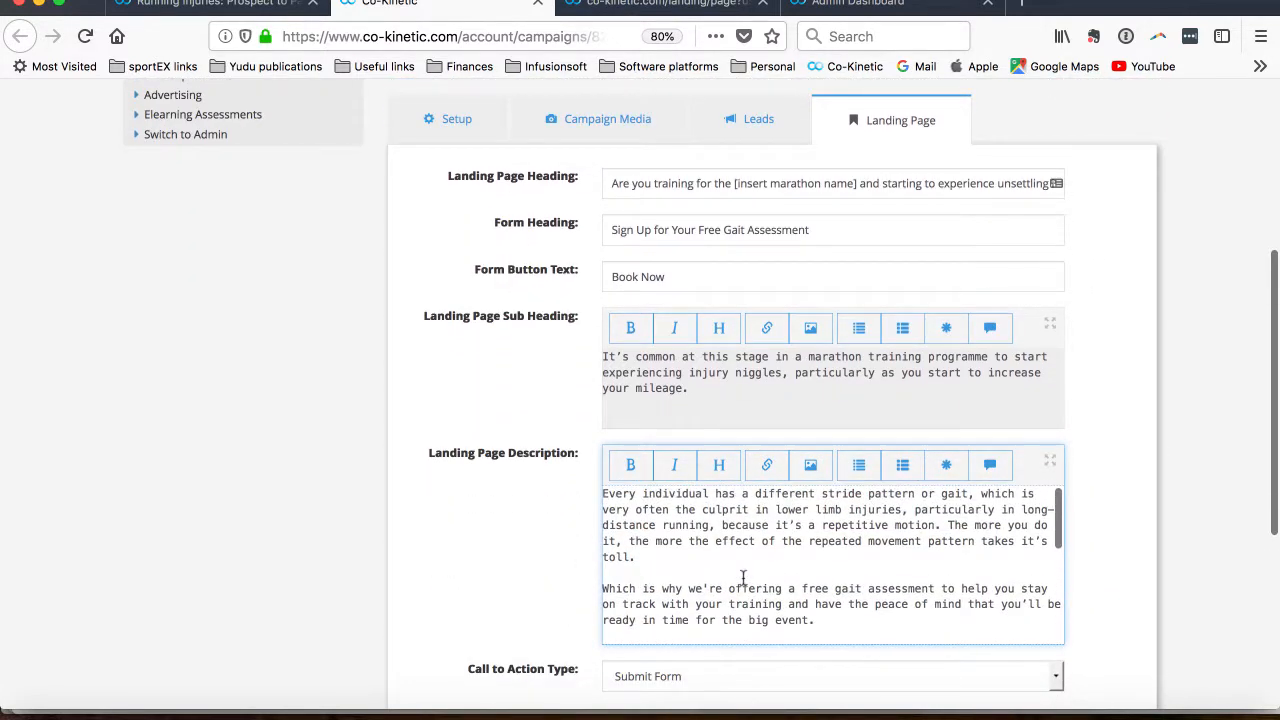
Step: Replace the bullet before "[Explain who the offer open to" in the Landing Page Description with a dash and a space
{"action": "scroll", "coordinate": [743, 577], "scroll_direction": "down", "scroll_amount": 3}
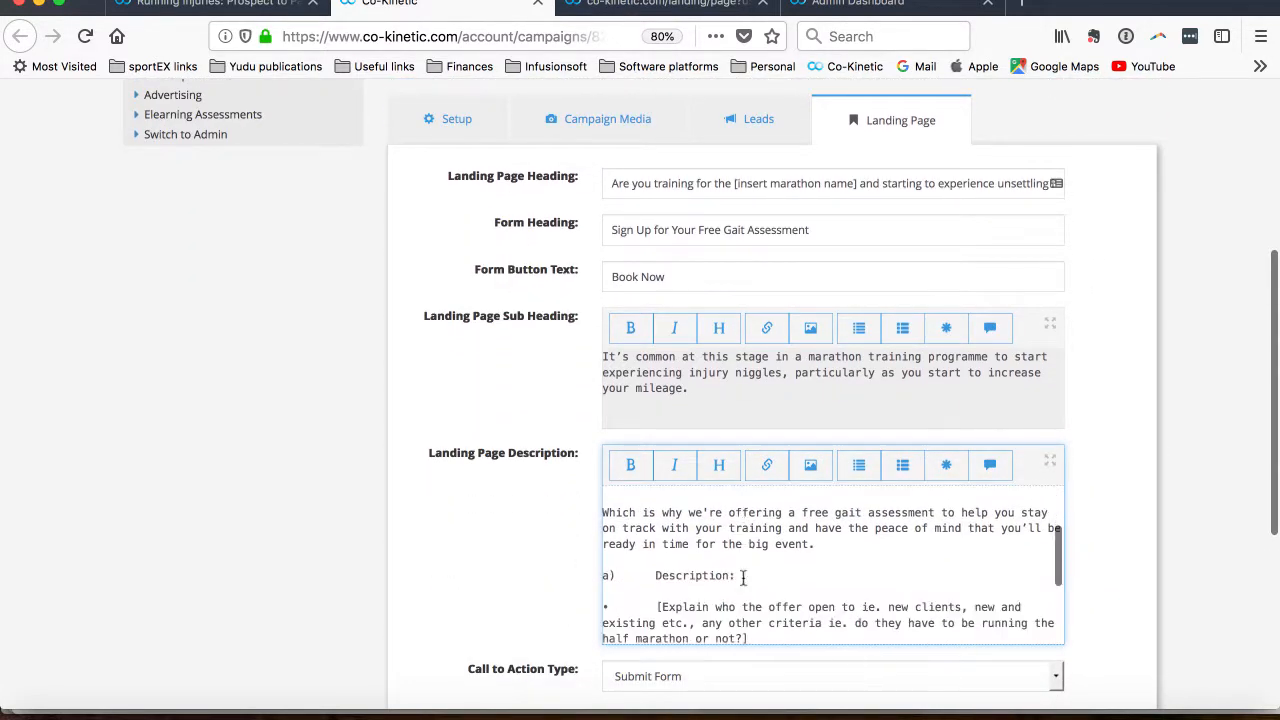
{"action": "left_click_drag", "start_coordinate": [659, 607], "coordinate": [579, 608]}
{"action": "left_click", "coordinate": [659, 607]}
{"action": "key", "text": "BackSpace"}
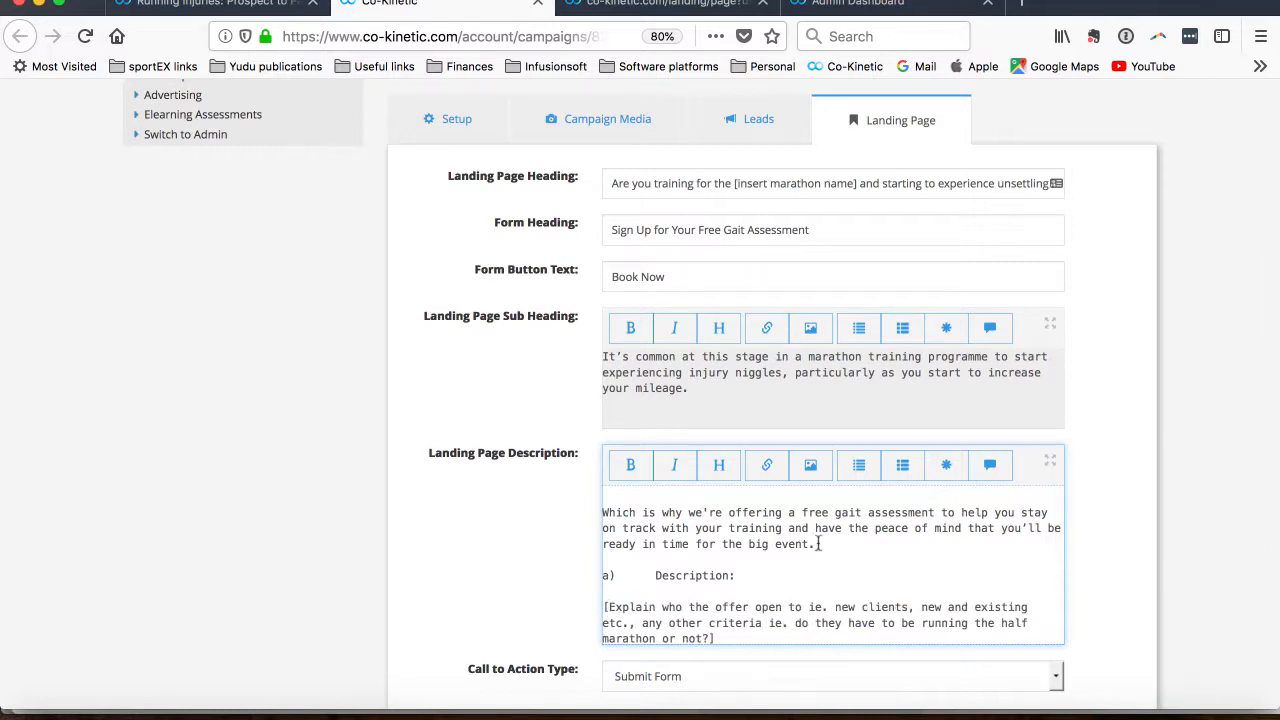
{"action": "left_click", "coordinate": [858, 466]}
{"action": "key", "text": "BackSpace"}
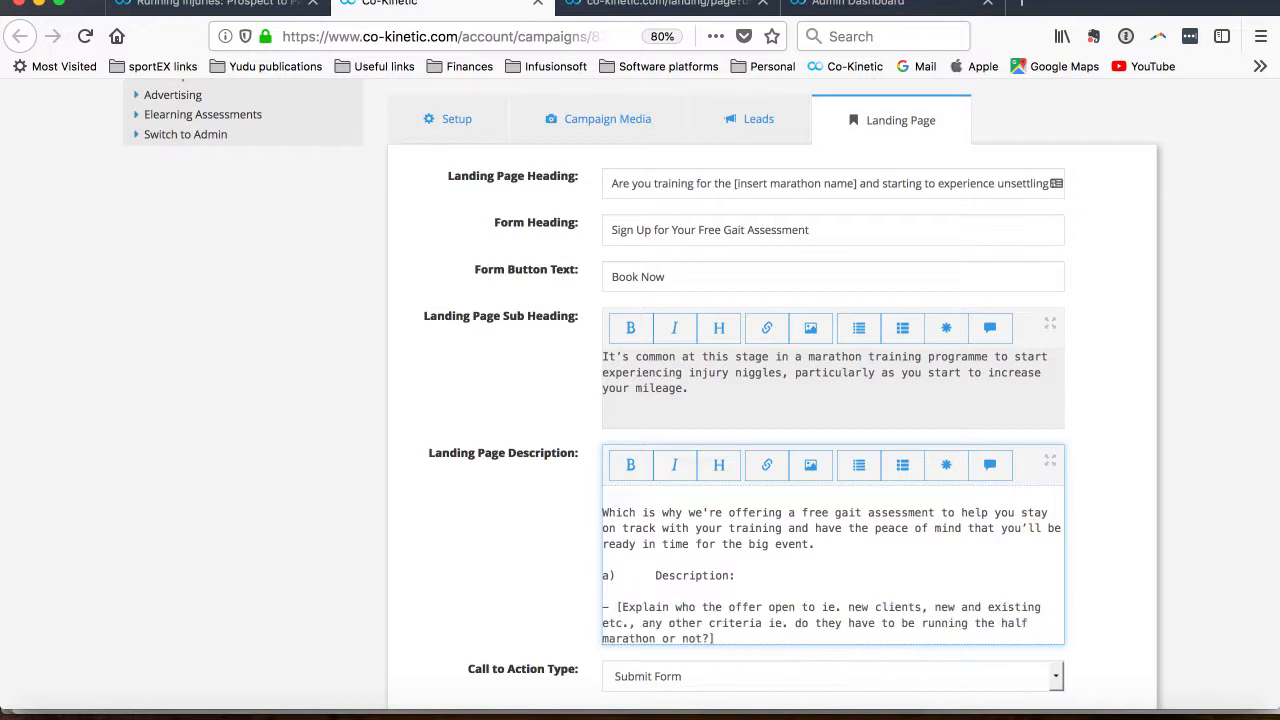
Step: Copy the dash from the first description list item over the bullets of the remaining three items, through "[Tell them how to book]"
{"action": "scroll", "coordinate": [832, 566], "scroll_direction": "down", "scroll_amount": 1}
{"action": "scroll", "coordinate": [832, 566], "scroll_direction": "down", "scroll_amount": 3}
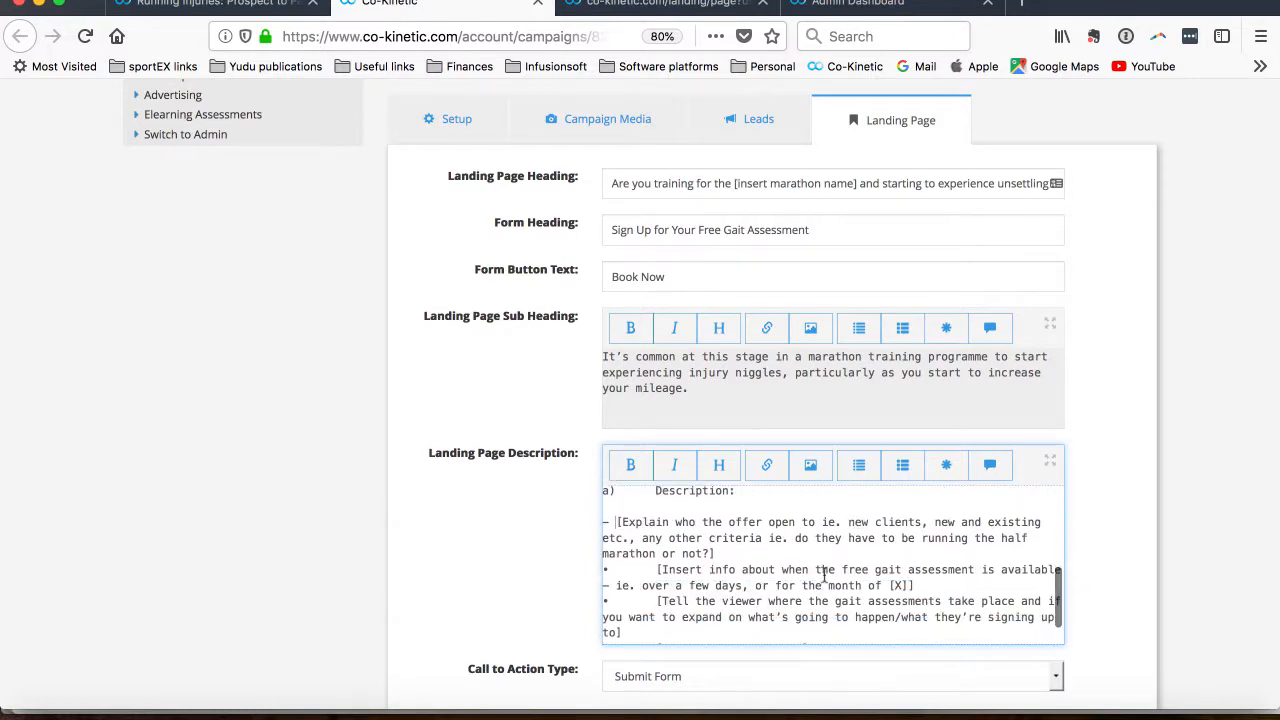
{"action": "left_click_drag", "start_coordinate": [617, 521], "coordinate": [596, 521]}
{"action": "key", "text": "super+c"}
{"action": "left_click_drag", "start_coordinate": [656, 569], "coordinate": [553, 569]}
{"action": "key", "text": "super+v"}
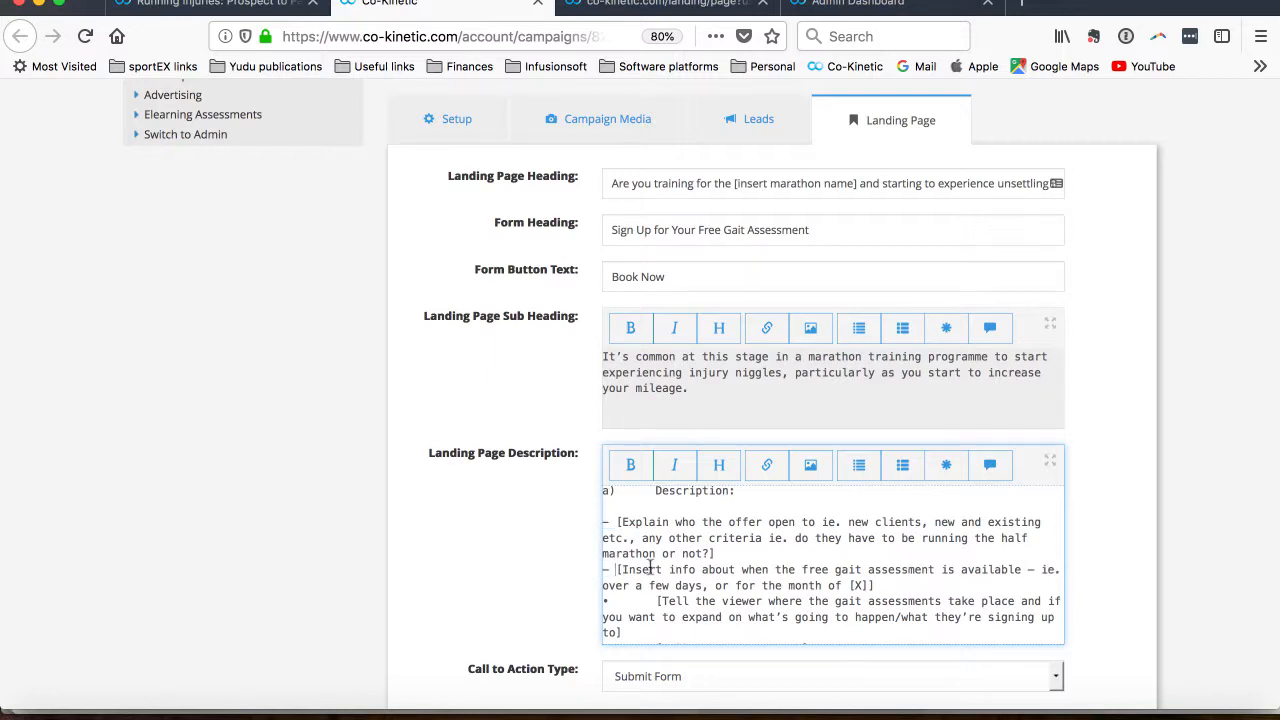
{"action": "scroll", "coordinate": [650, 571], "scroll_direction": "down", "scroll_amount": 1}
{"action": "left_click_drag", "start_coordinate": [656, 572], "coordinate": [551, 571]}
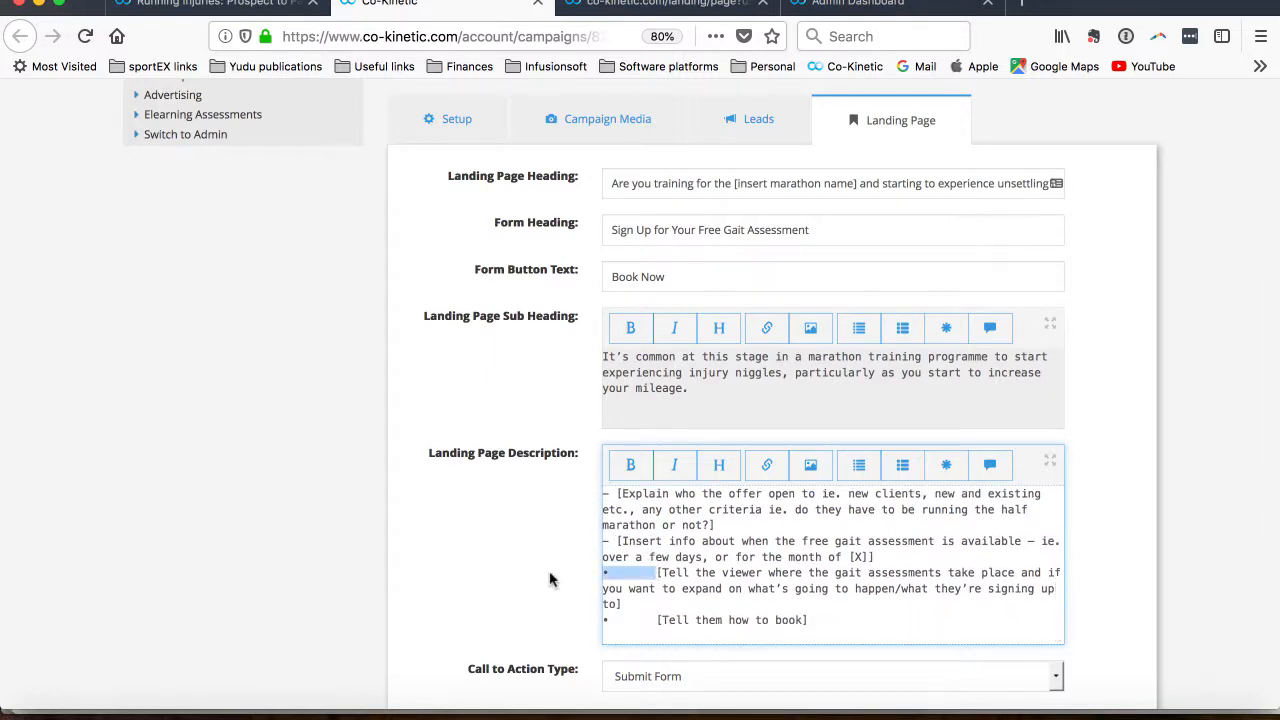
{"action": "key", "text": "super+v"}
{"action": "left_click_drag", "start_coordinate": [563, 625], "coordinate": [543, 623]}
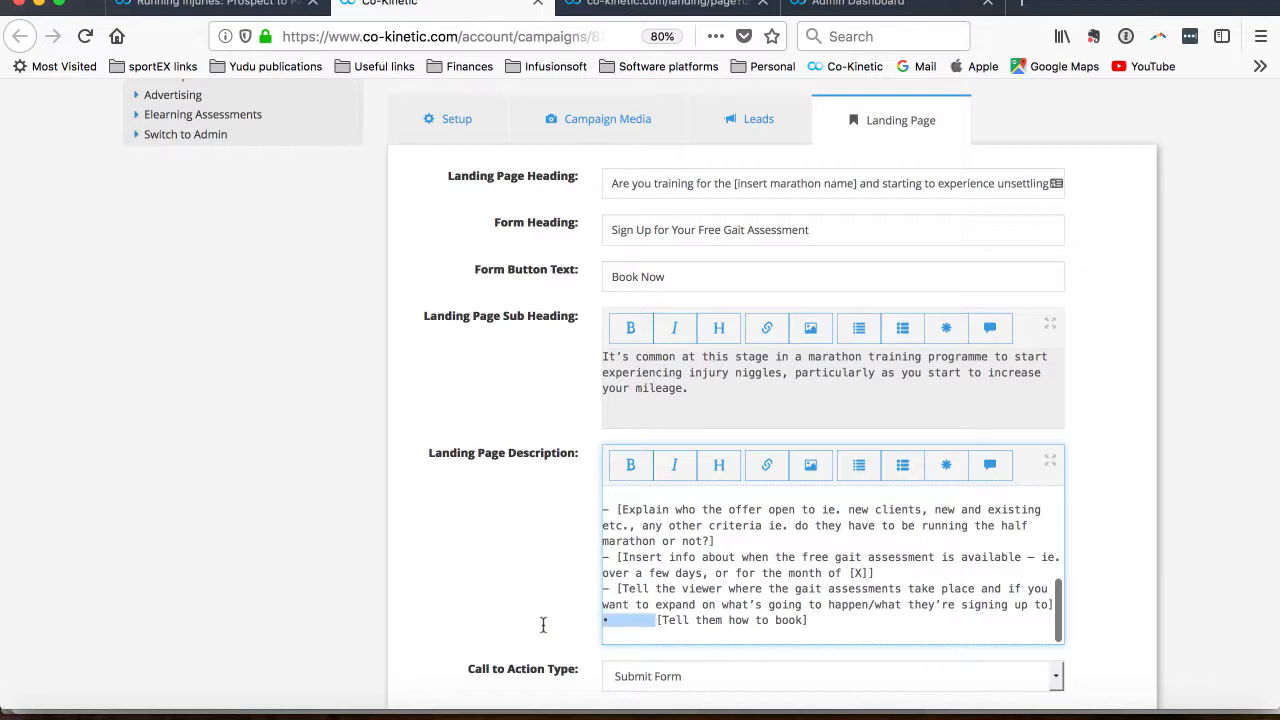
{"action": "key", "text": "super+v"}
Step: Save the landing page details and reload the landing page preview to check the button, sub heading and description
{"action": "scroll", "coordinate": [700, 620], "scroll_direction": "down", "scroll_amount": 3}
{"action": "left_click", "coordinate": [907, 591]}
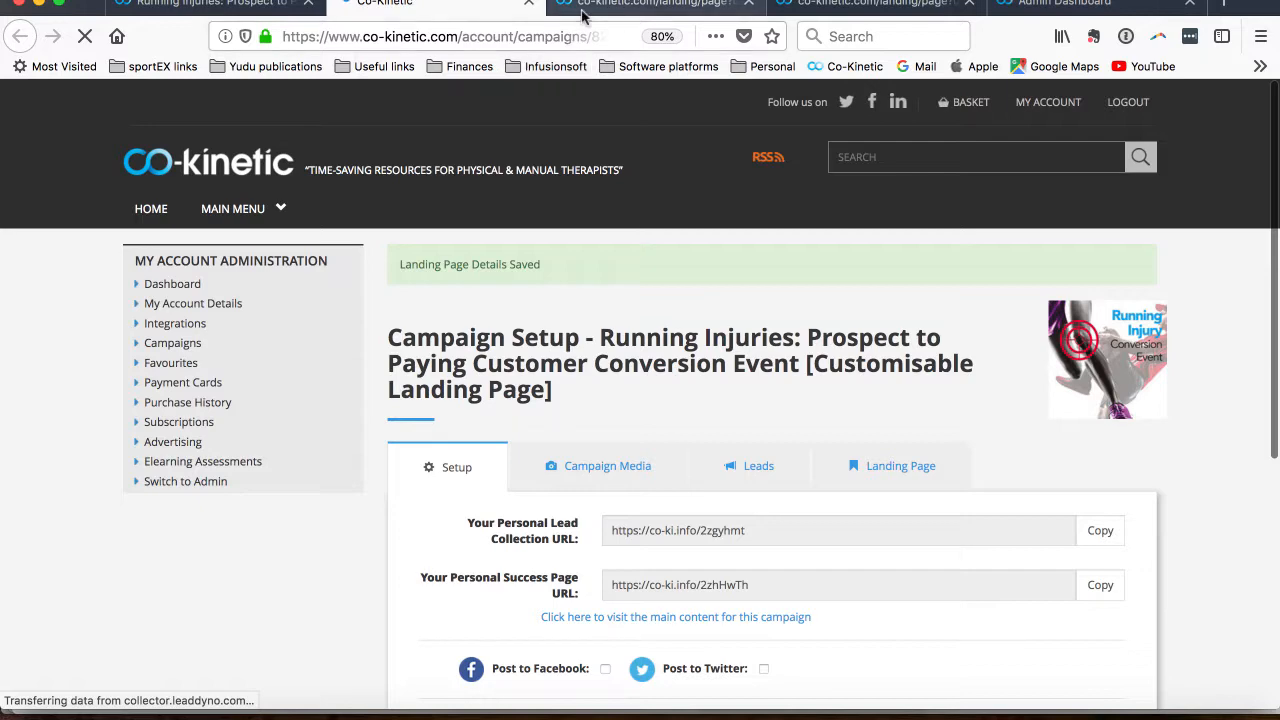
{"action": "left_click", "coordinate": [583, 15]}
{"action": "left_click", "coordinate": [86, 37]}
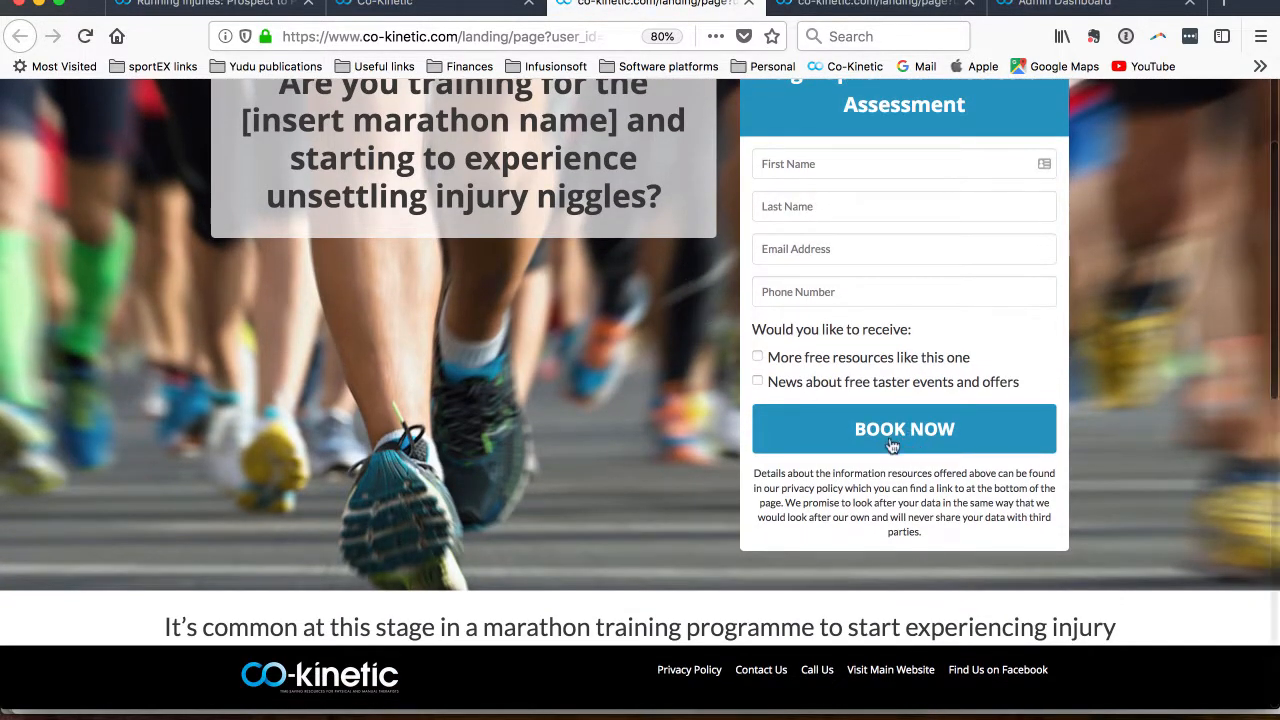
{"action": "scroll", "coordinate": [648, 417], "scroll_direction": "down", "scroll_amount": 4}
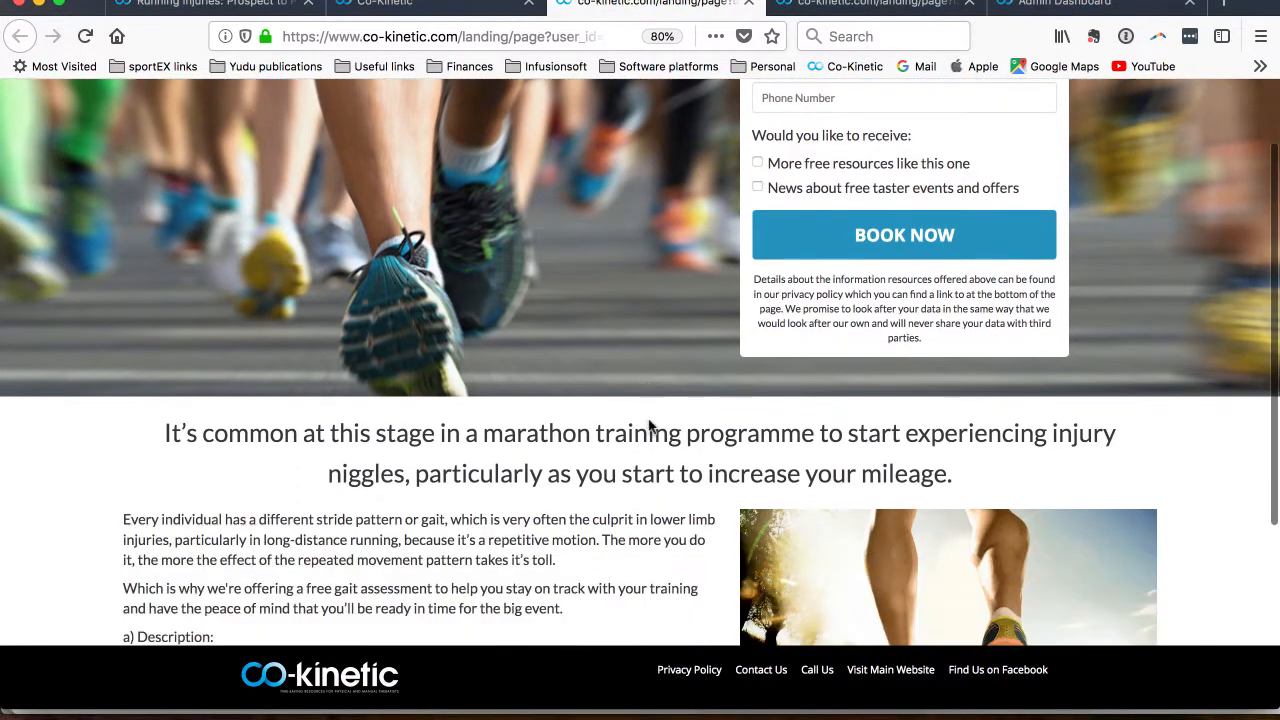
{"action": "scroll", "coordinate": [648, 426], "scroll_direction": "down", "scroll_amount": 4}
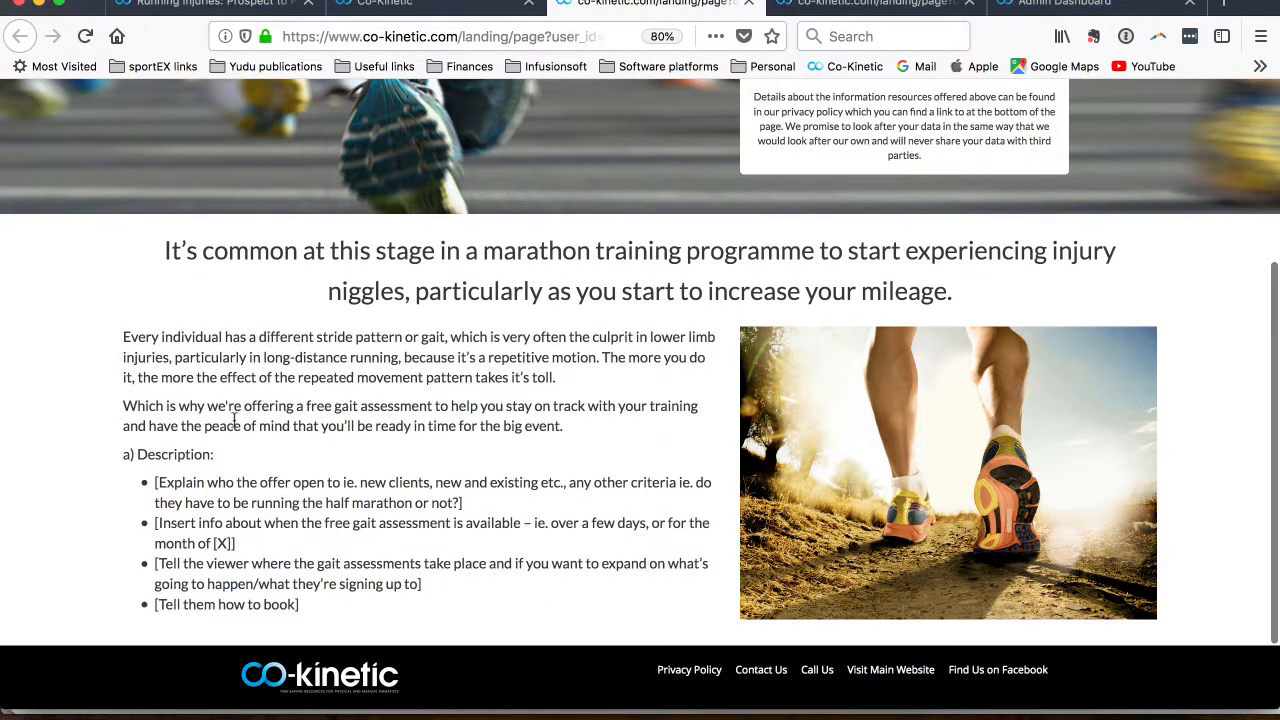
Step: Reload the preview again and review the description list, sub heading, headline and sign-up form
{"action": "key", "text": "super+r"}
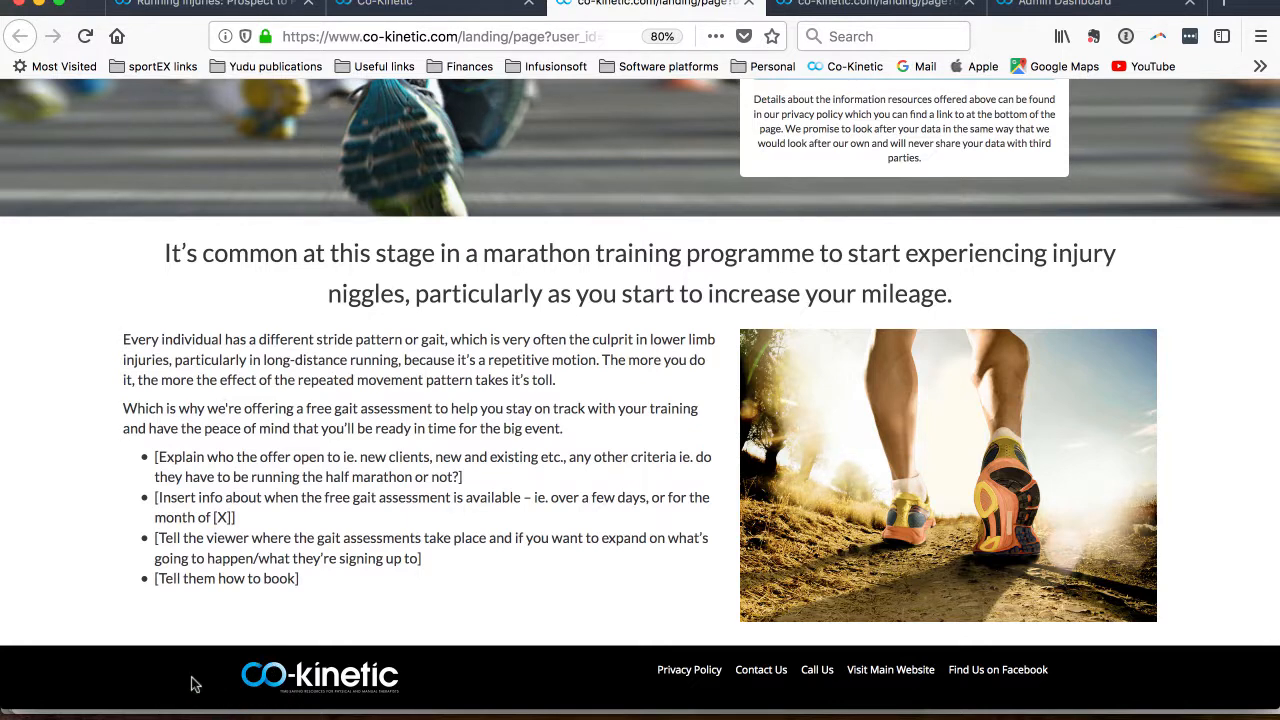
{"action": "scroll", "coordinate": [195, 685], "scroll_direction": "up", "scroll_amount": 1}
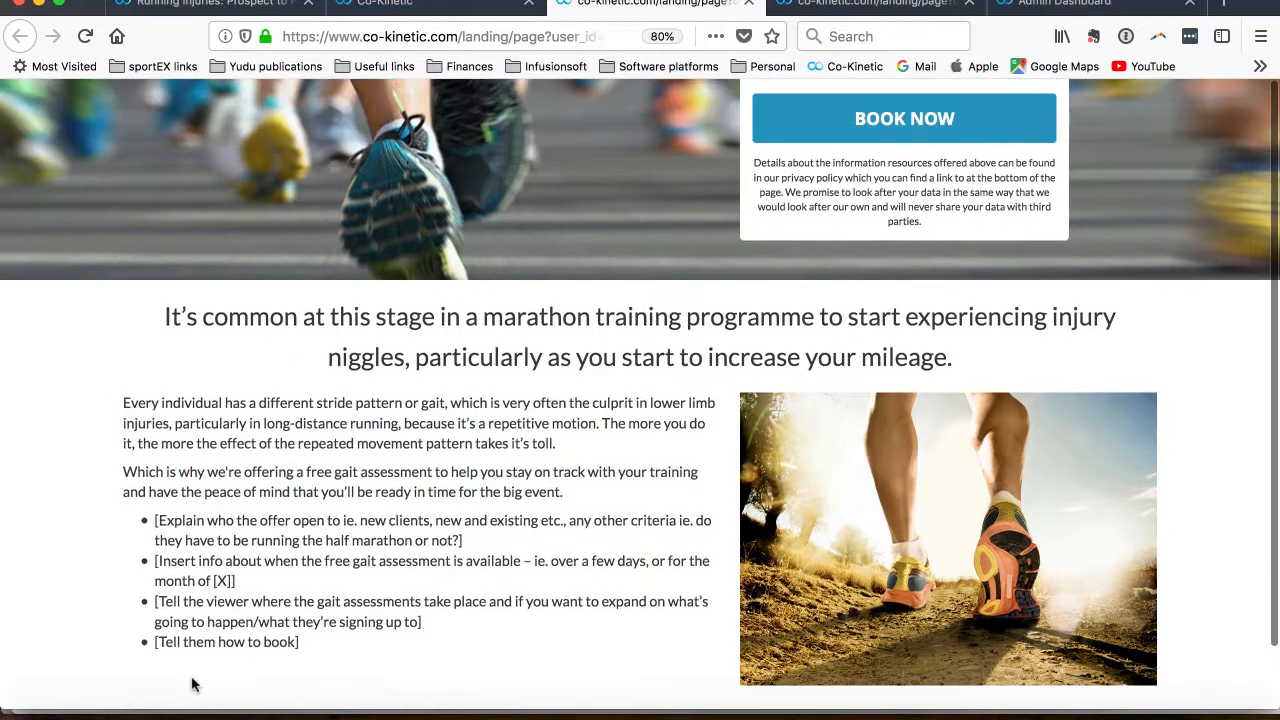
{"action": "scroll", "coordinate": [193, 684], "scroll_direction": "up", "scroll_amount": 6}
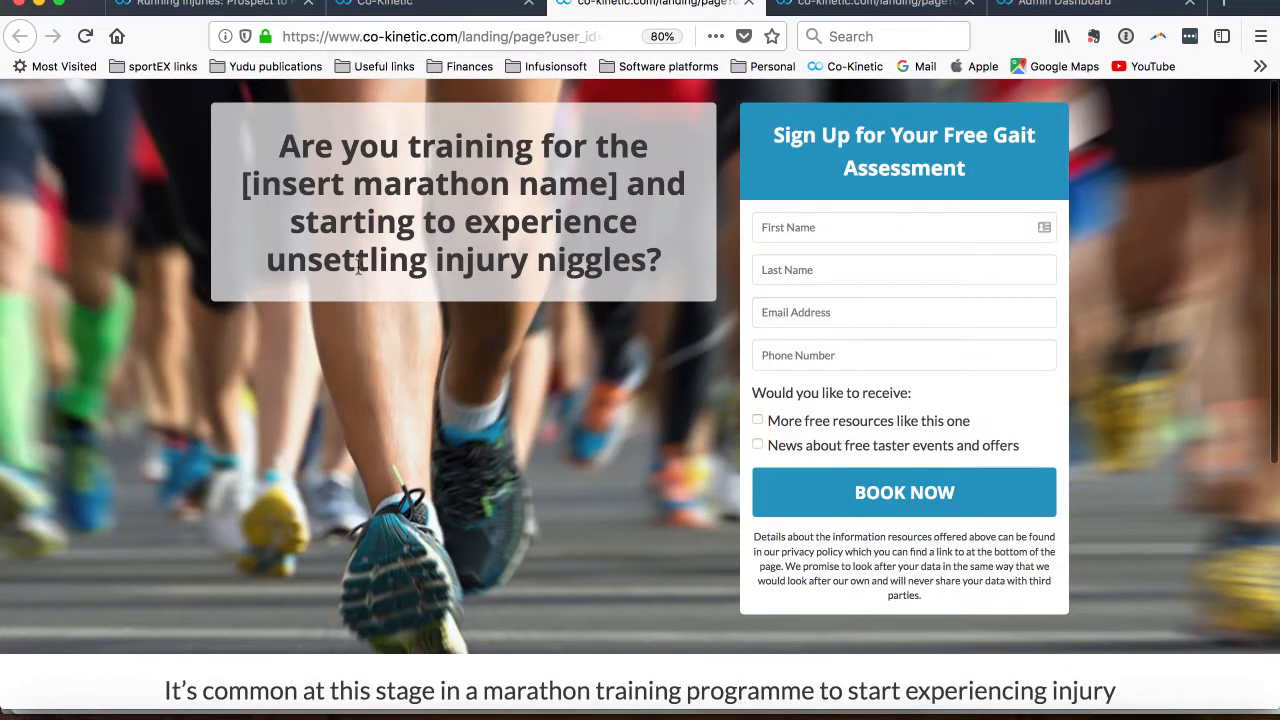
Step: Review the landing page fields and Call to Action settings in the campaign setup, along with the campaign's leads list
{"action": "left_click", "coordinate": [380, 6]}
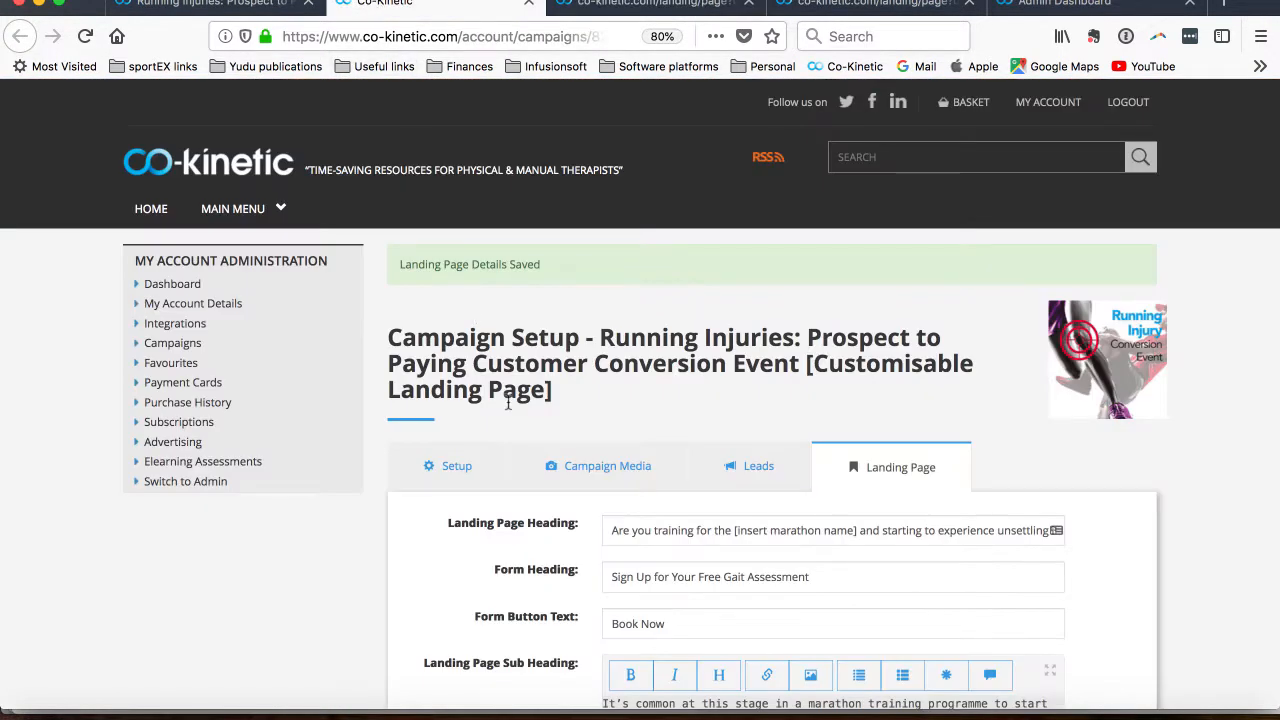
{"action": "scroll", "coordinate": [507, 400], "scroll_direction": "down", "scroll_amount": 2}
{"action": "scroll", "coordinate": [507, 407], "scroll_direction": "down", "scroll_amount": 9}
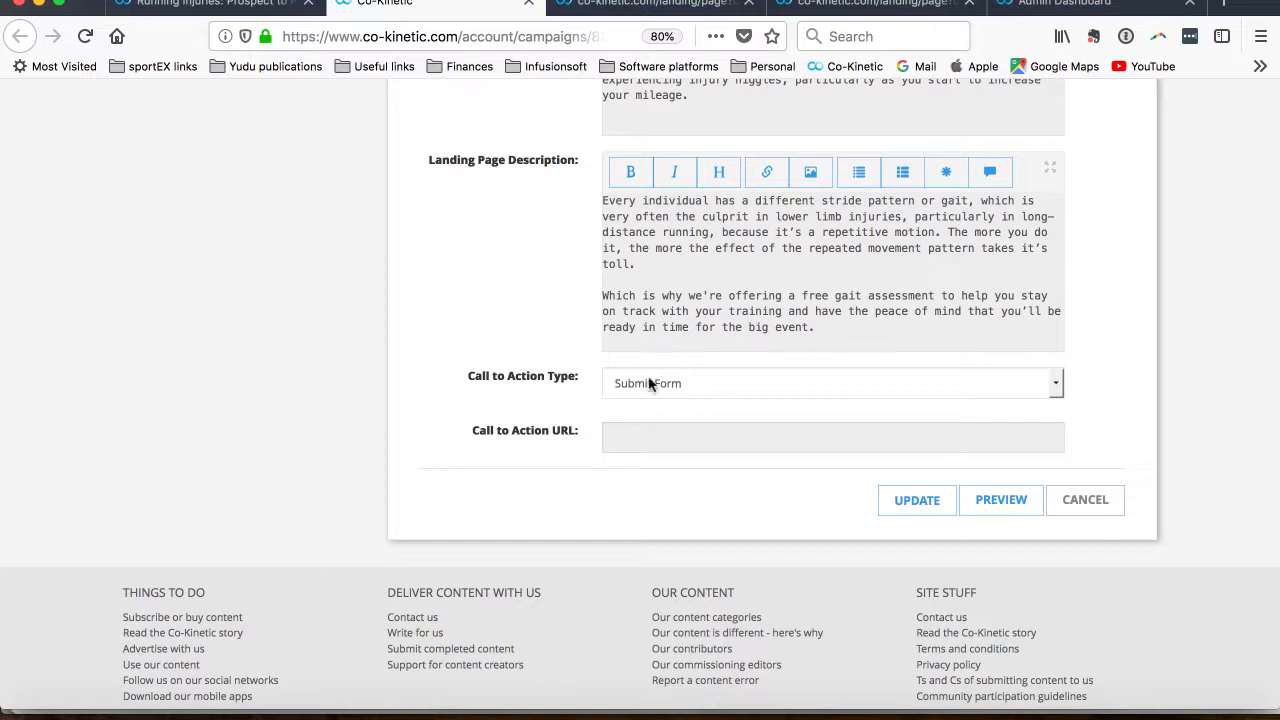
{"action": "scroll", "coordinate": [536, 364], "scroll_direction": "up", "scroll_amount": 6}
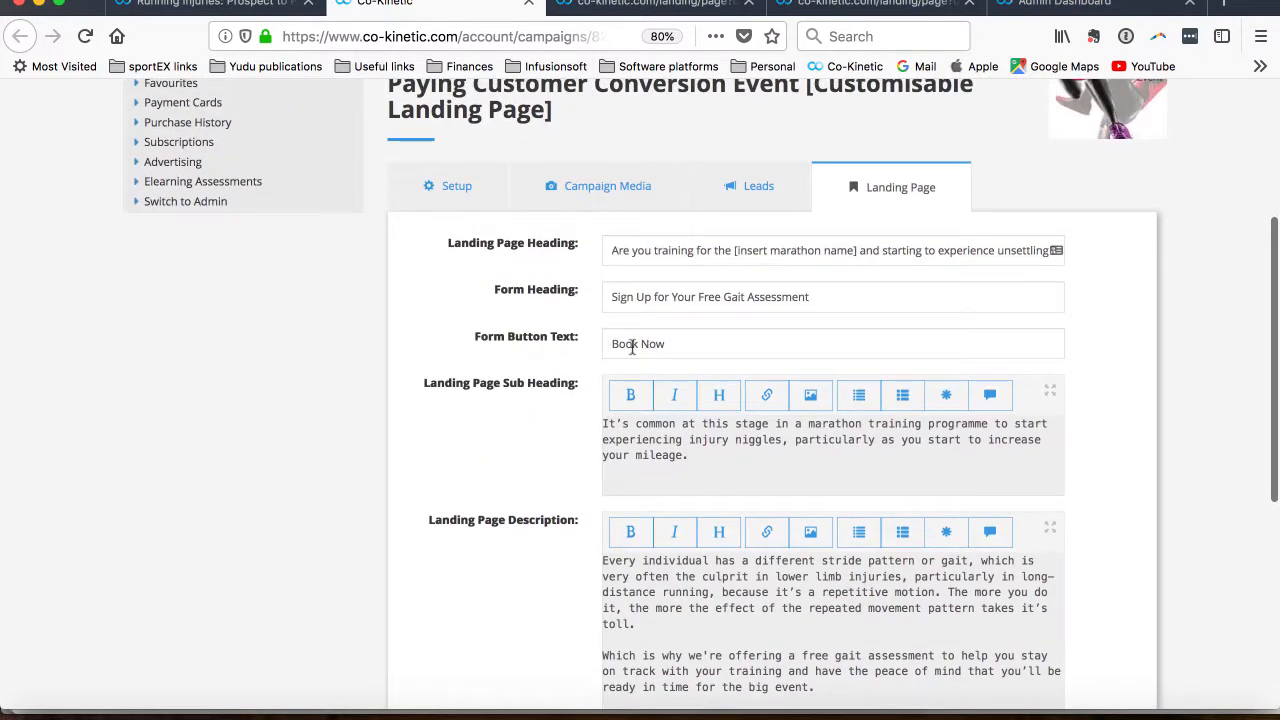
{"action": "scroll", "coordinate": [537, 378], "scroll_direction": "down", "scroll_amount": 7}
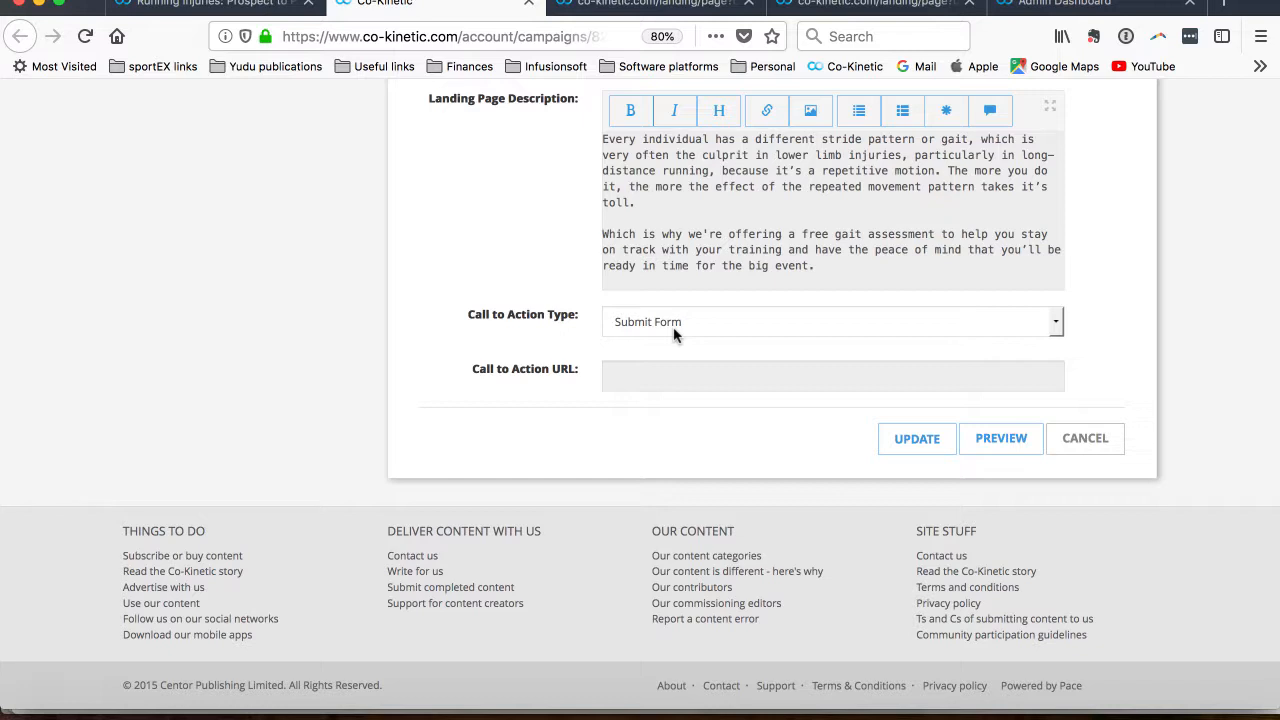
{"action": "scroll", "coordinate": [675, 335], "scroll_direction": "up", "scroll_amount": 10}
{"action": "left_click", "coordinate": [756, 198]}
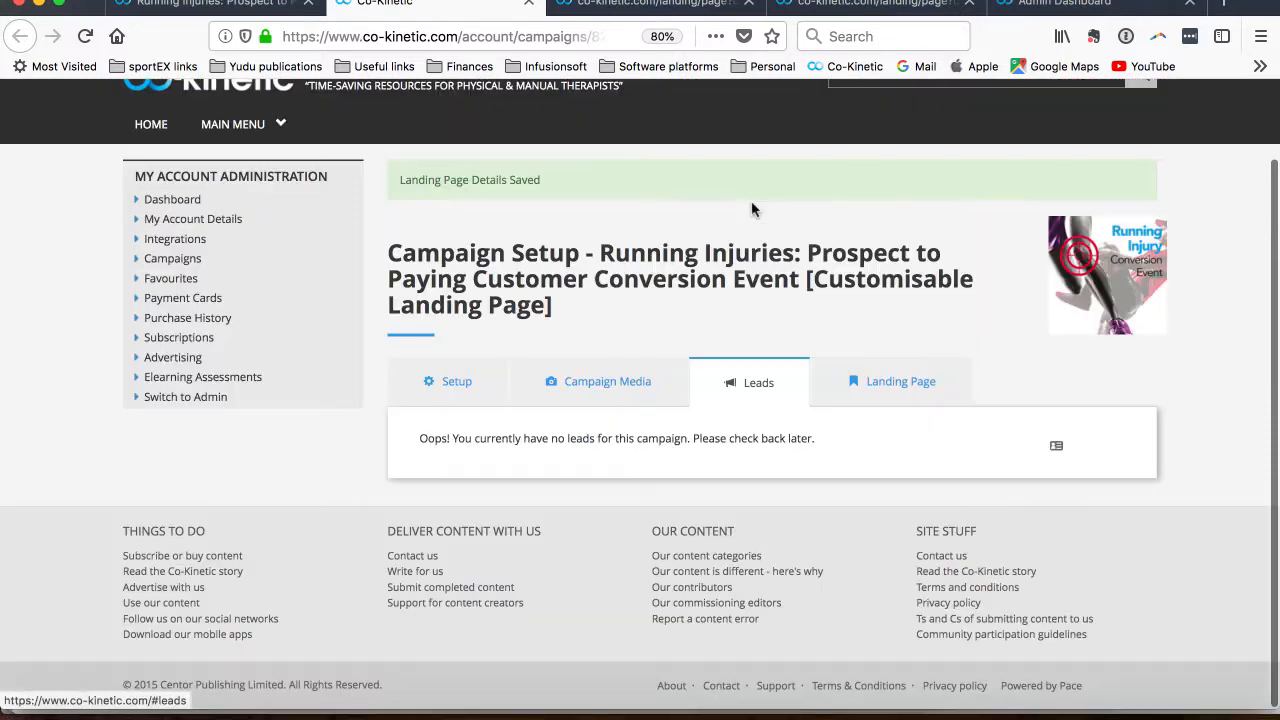
{"action": "left_click", "coordinate": [868, 400]}
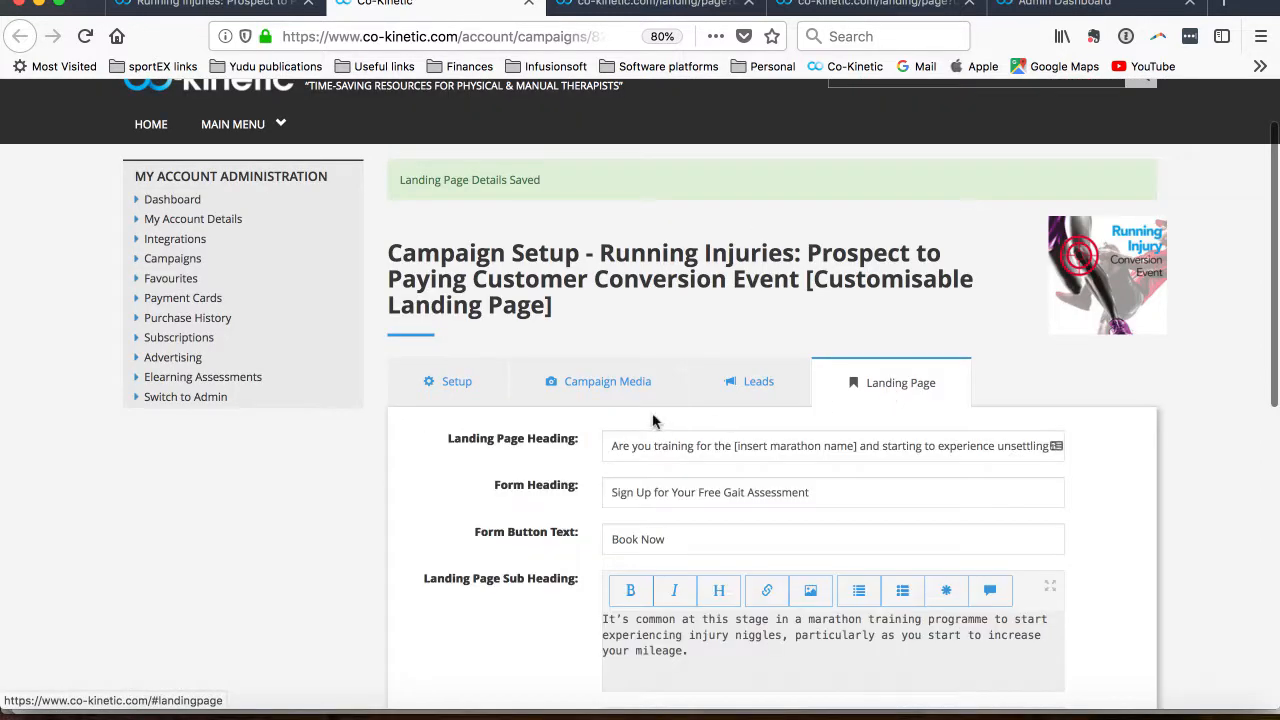
Step: Set the landing page's Call to Action Type to Book Now
{"action": "scroll", "coordinate": [652, 416], "scroll_direction": "down", "scroll_amount": 10}
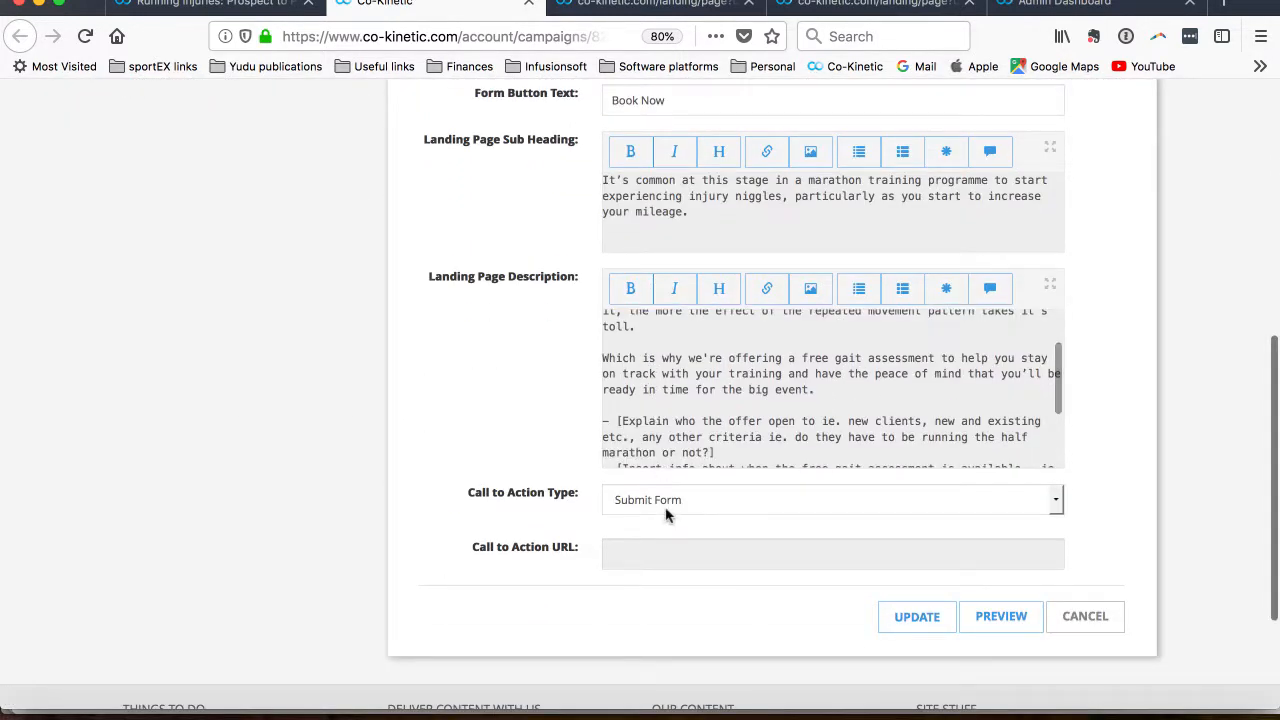
{"action": "left_click", "coordinate": [668, 507]}
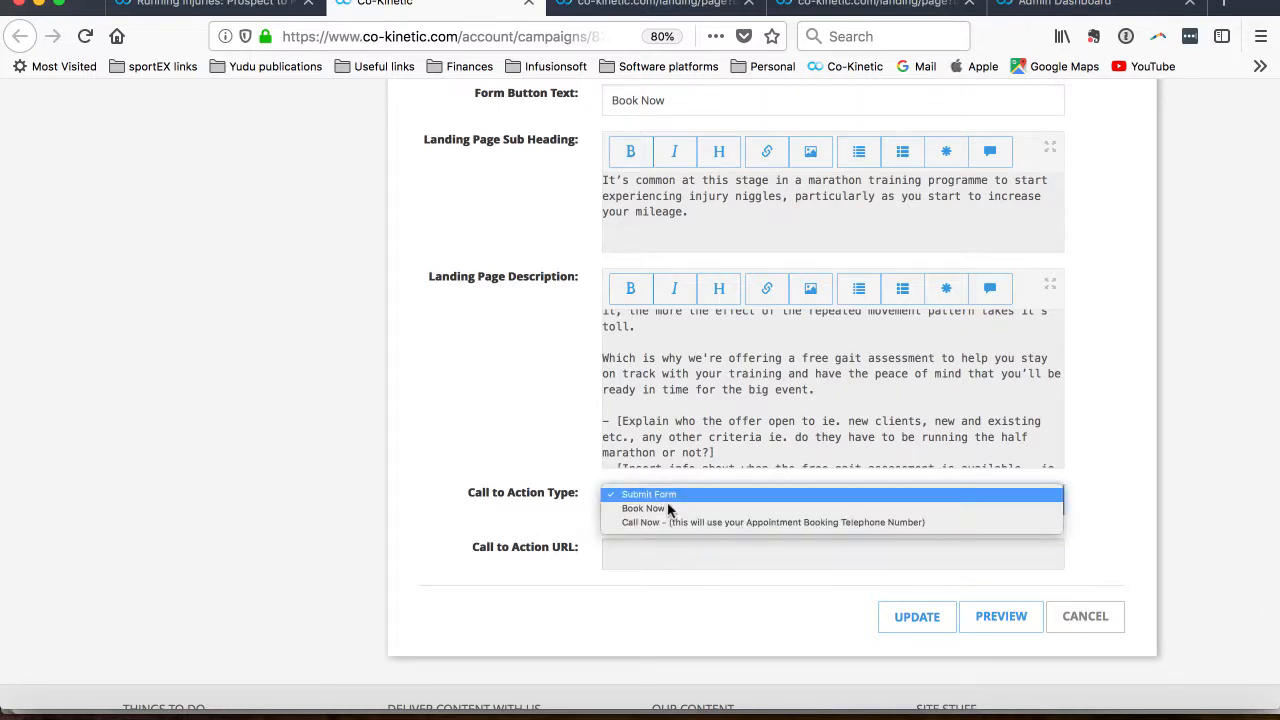
{"action": "left_click", "coordinate": [668, 509]}
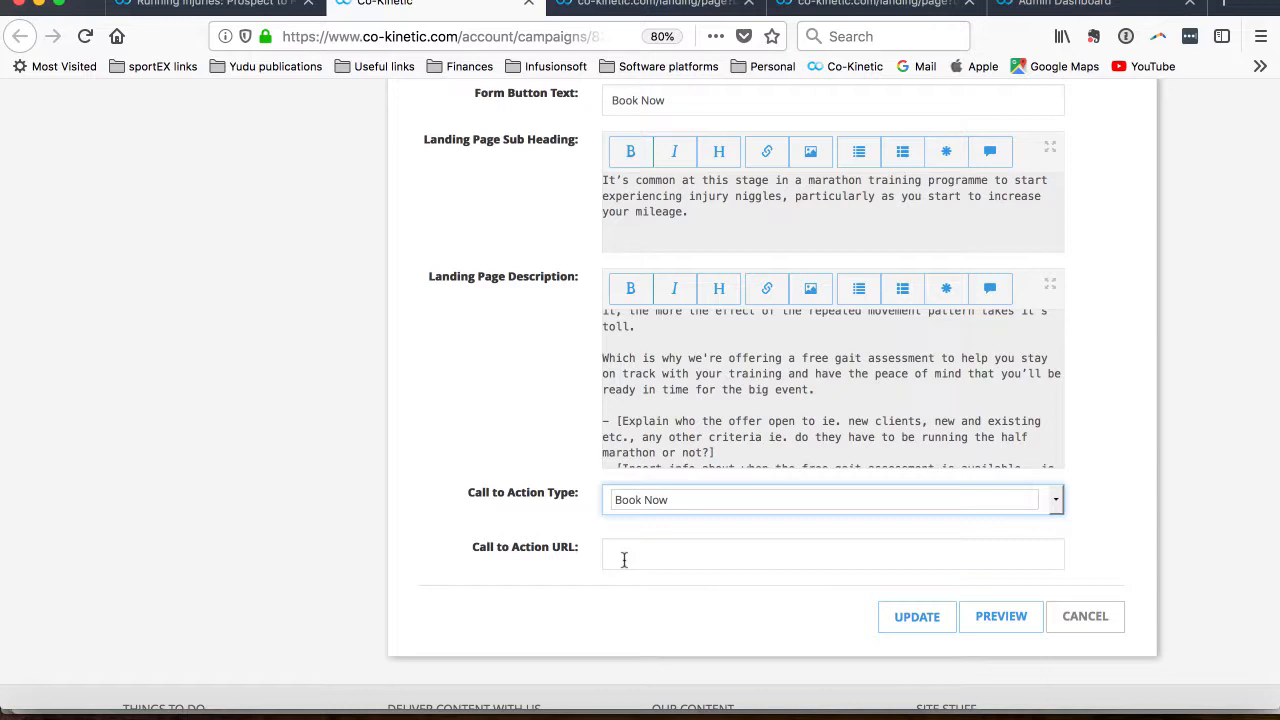
Step: Set the Call to Action Type to Call Now and open the link for changing the appointment telephone number in a new tab
{"action": "scroll", "coordinate": [530, 486], "scroll_direction": "down", "scroll_amount": 1}
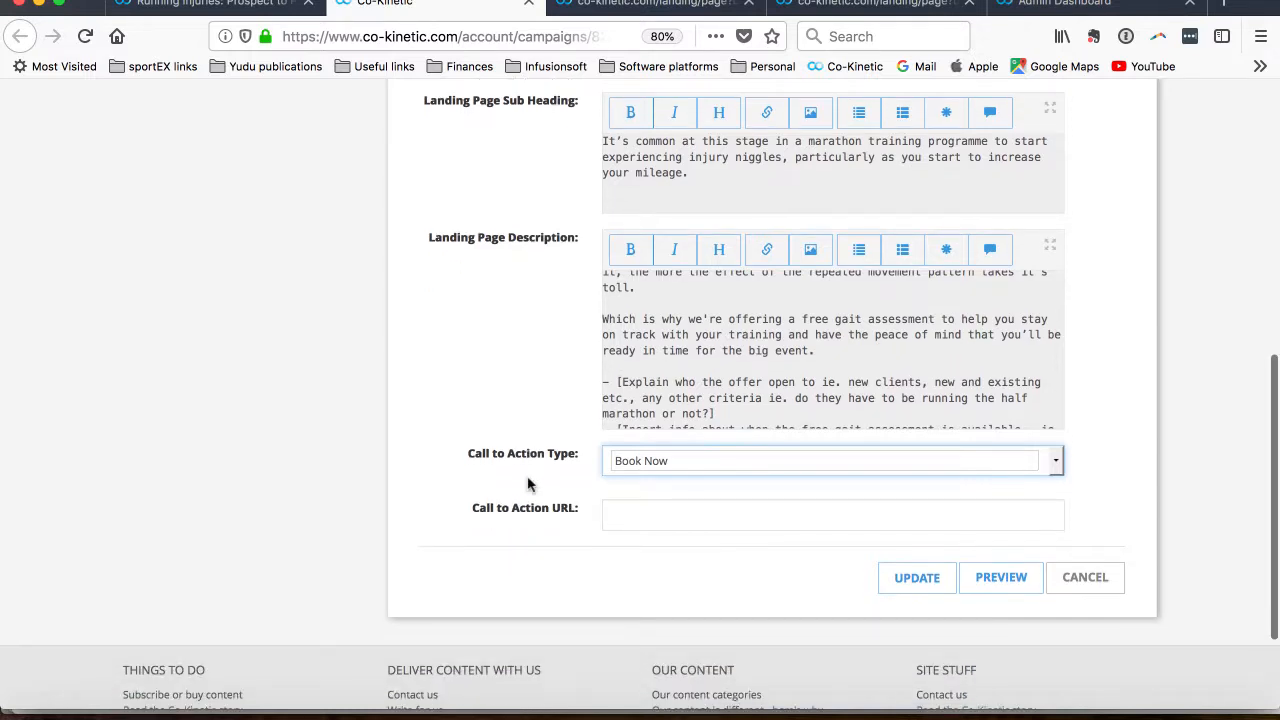
{"action": "left_click", "coordinate": [650, 466]}
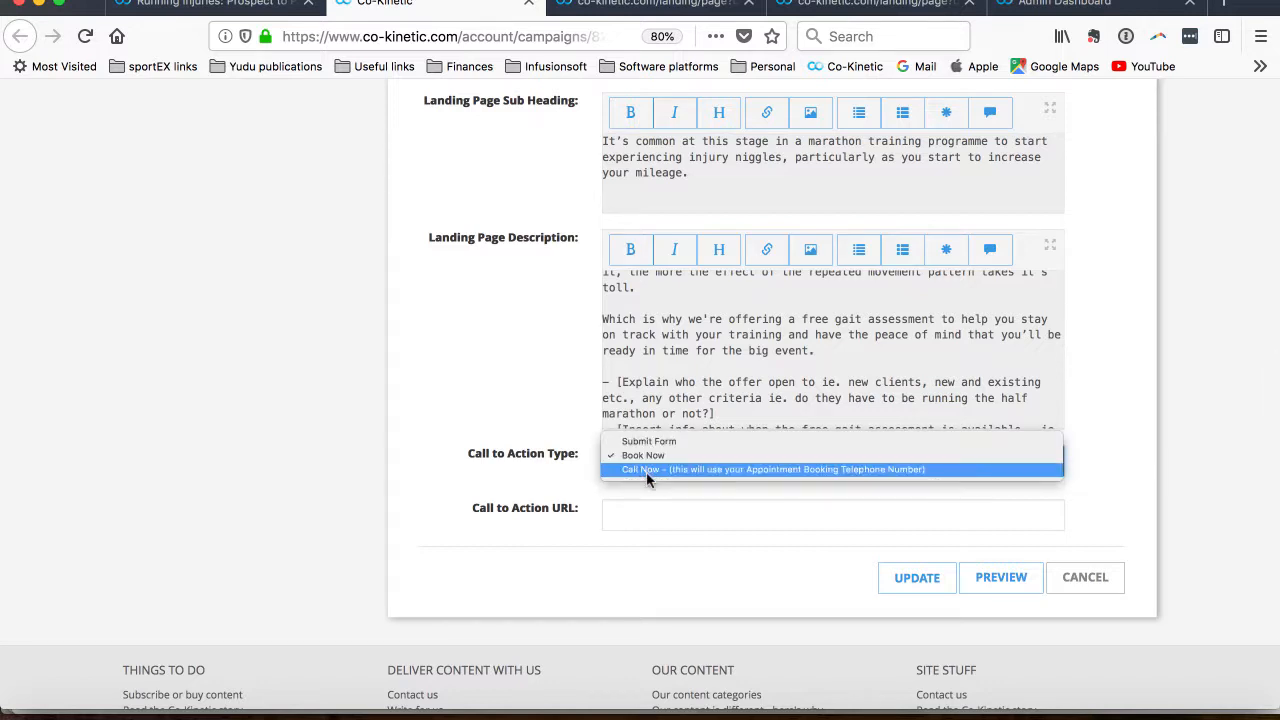
{"action": "left_click", "coordinate": [647, 469]}
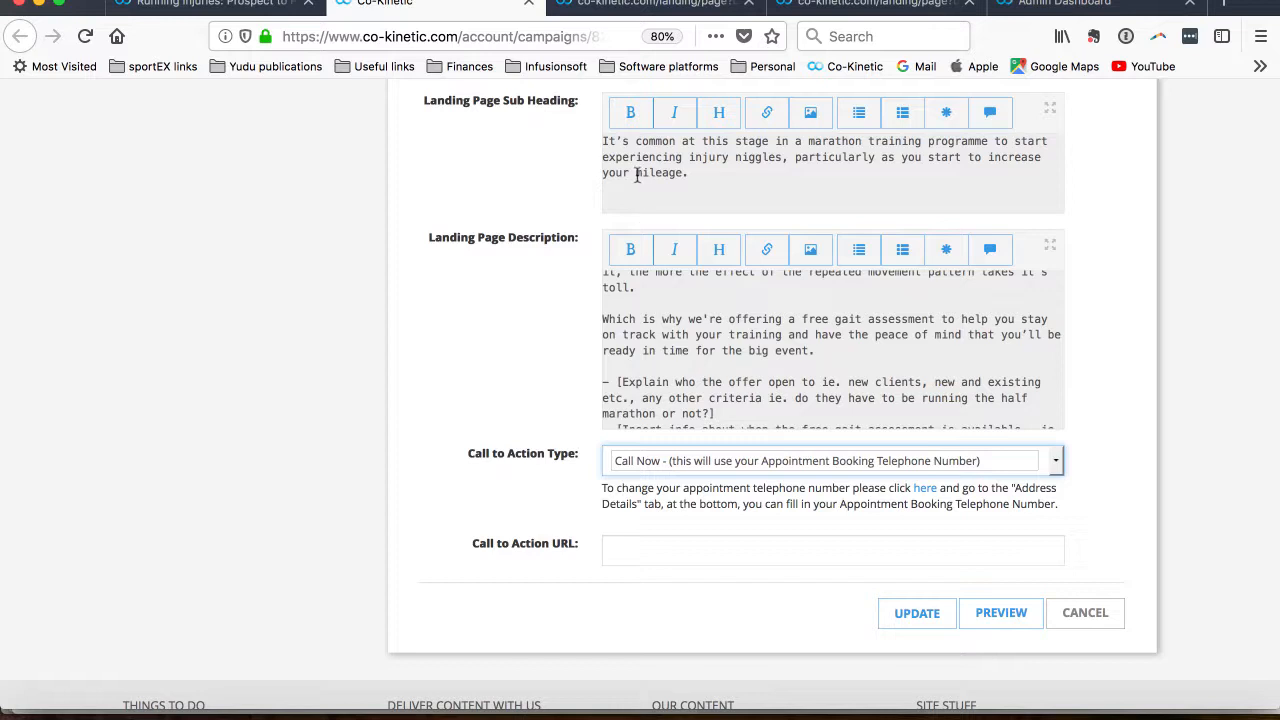
{"action": "right_click", "coordinate": [928, 494]}
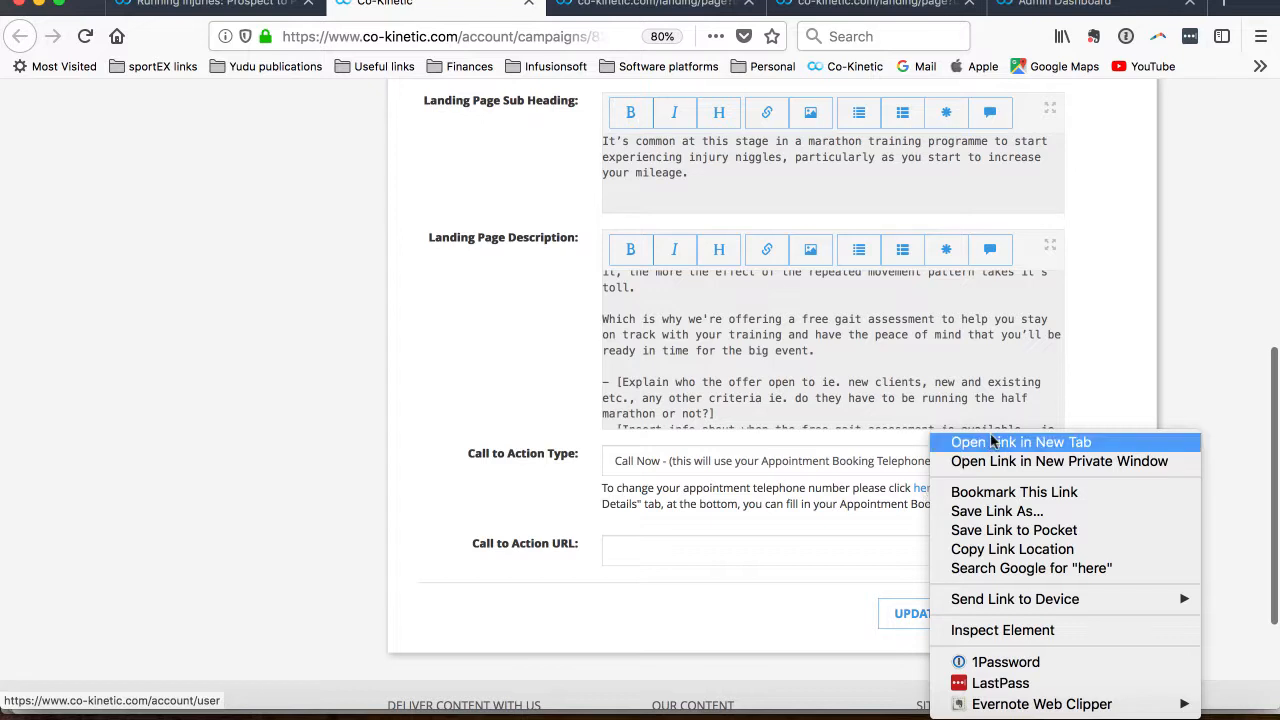
{"action": "left_click", "coordinate": [990, 443]}
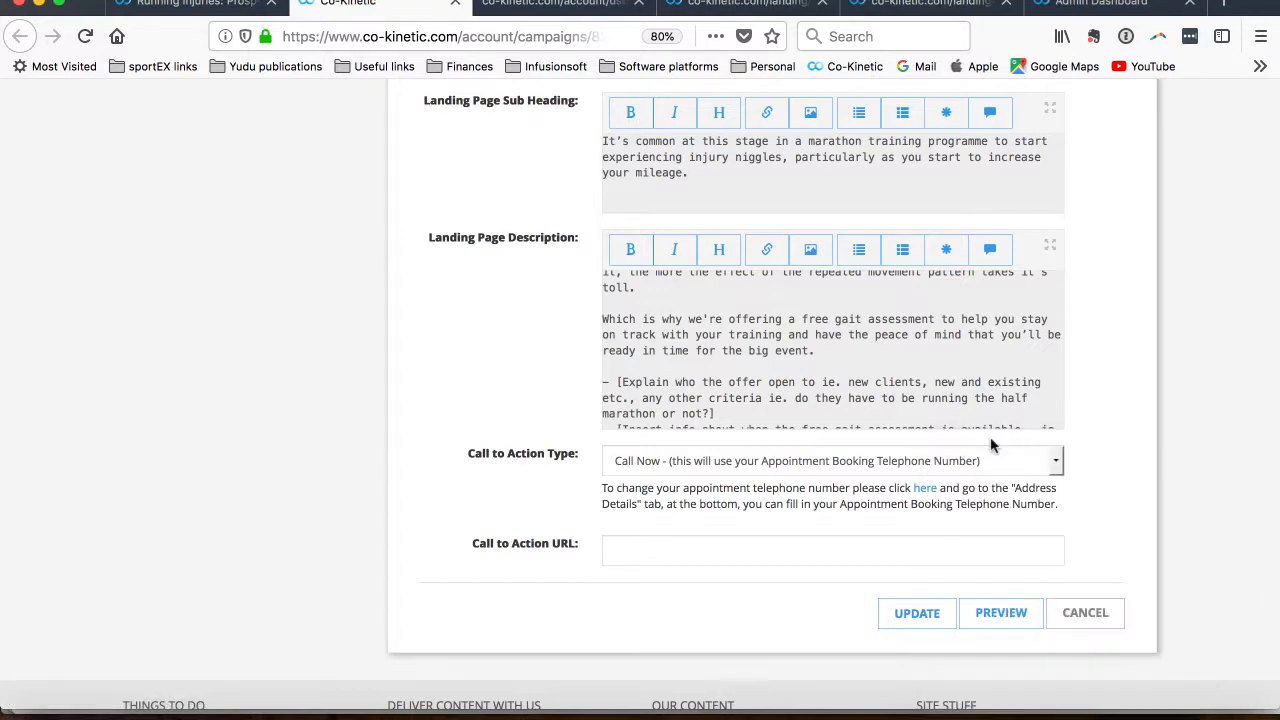
Step: View the Appointment Booking Telephone Number in the user account's contact details
{"action": "left_click", "coordinate": [552, 8]}
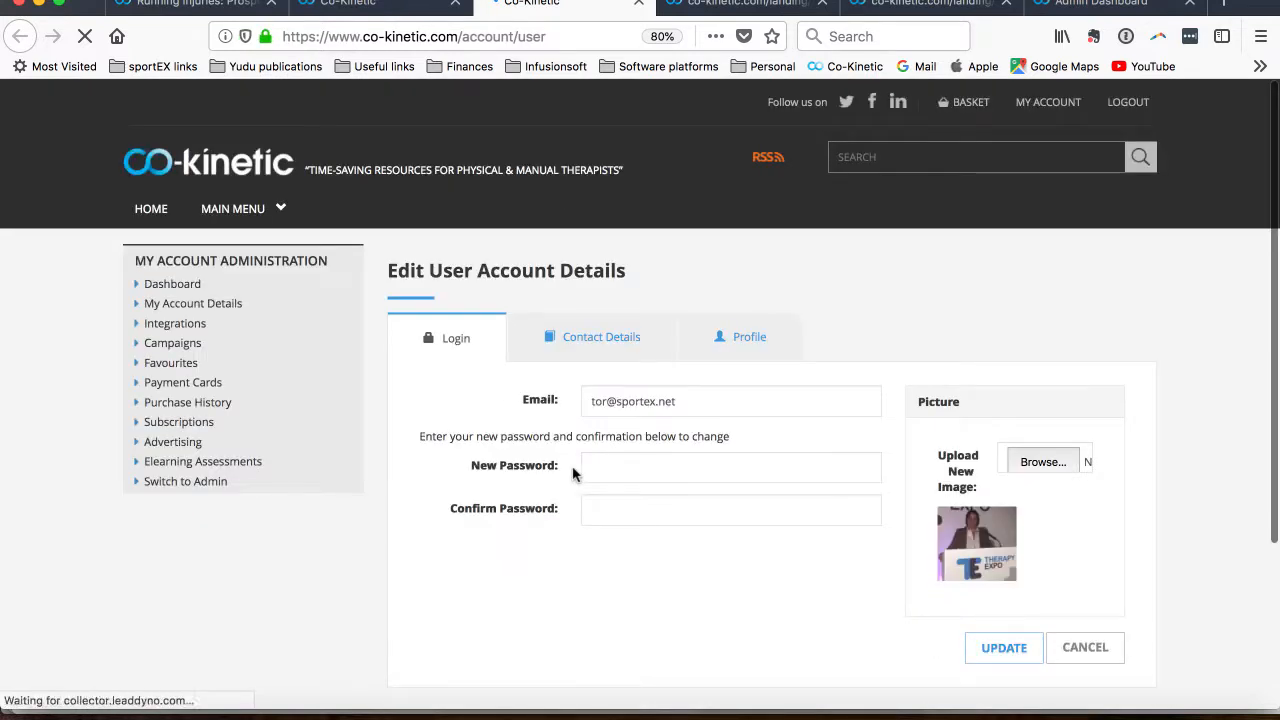
{"action": "left_click", "coordinate": [581, 343]}
{"action": "scroll", "coordinate": [578, 360], "scroll_direction": "down", "scroll_amount": 5}
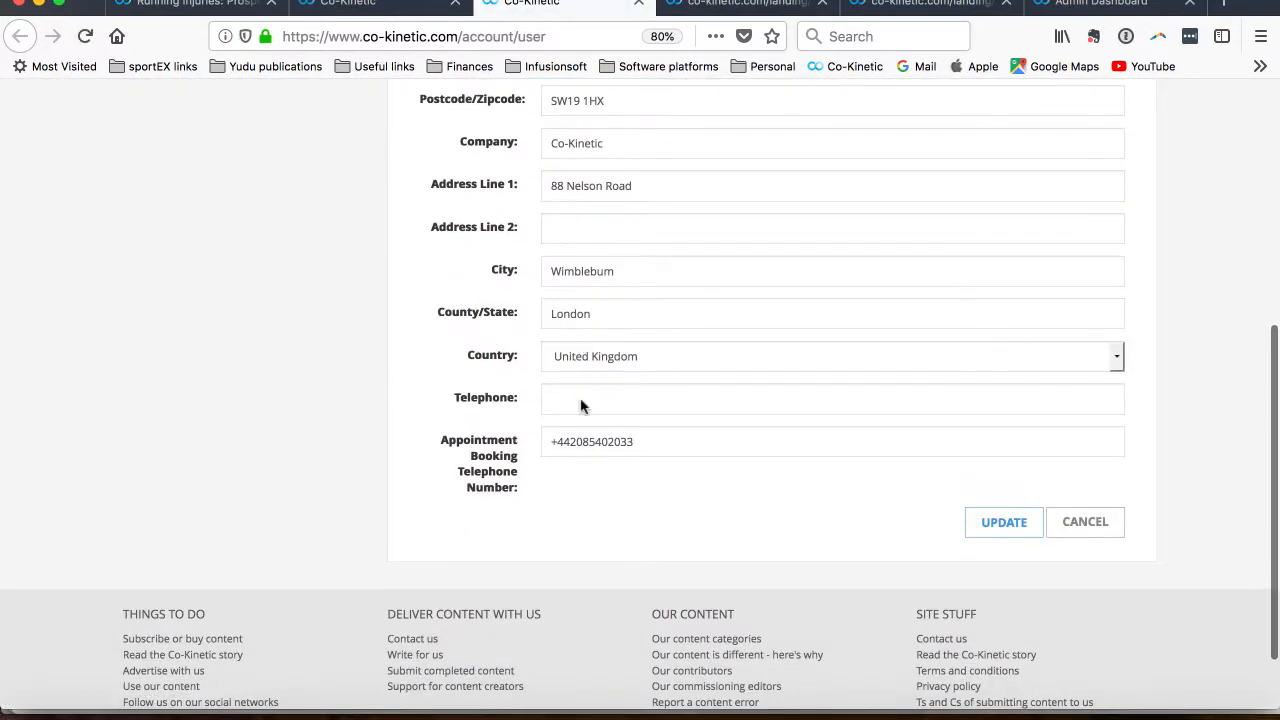
Step: Save the landing page with the Call Now call to action and close the user account details page
{"action": "left_click", "coordinate": [380, 10]}
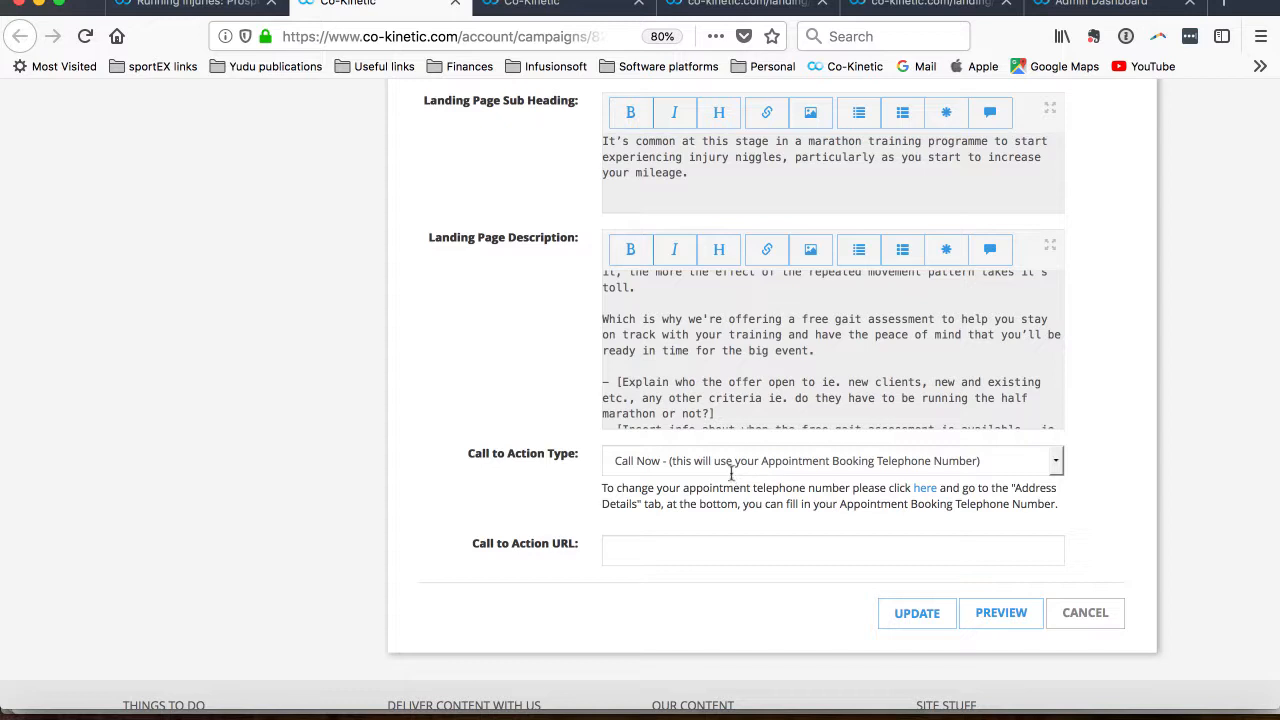
{"action": "left_click", "coordinate": [899, 622]}
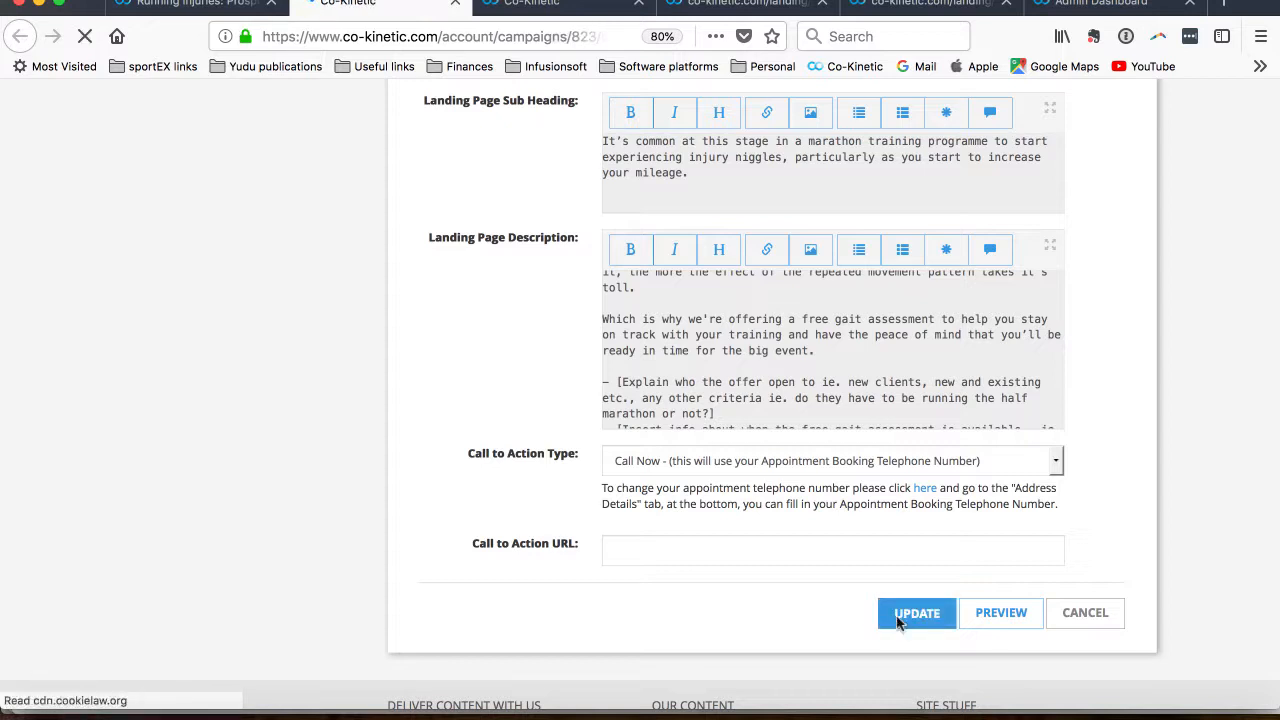
{"action": "key", "text": "super+w"}
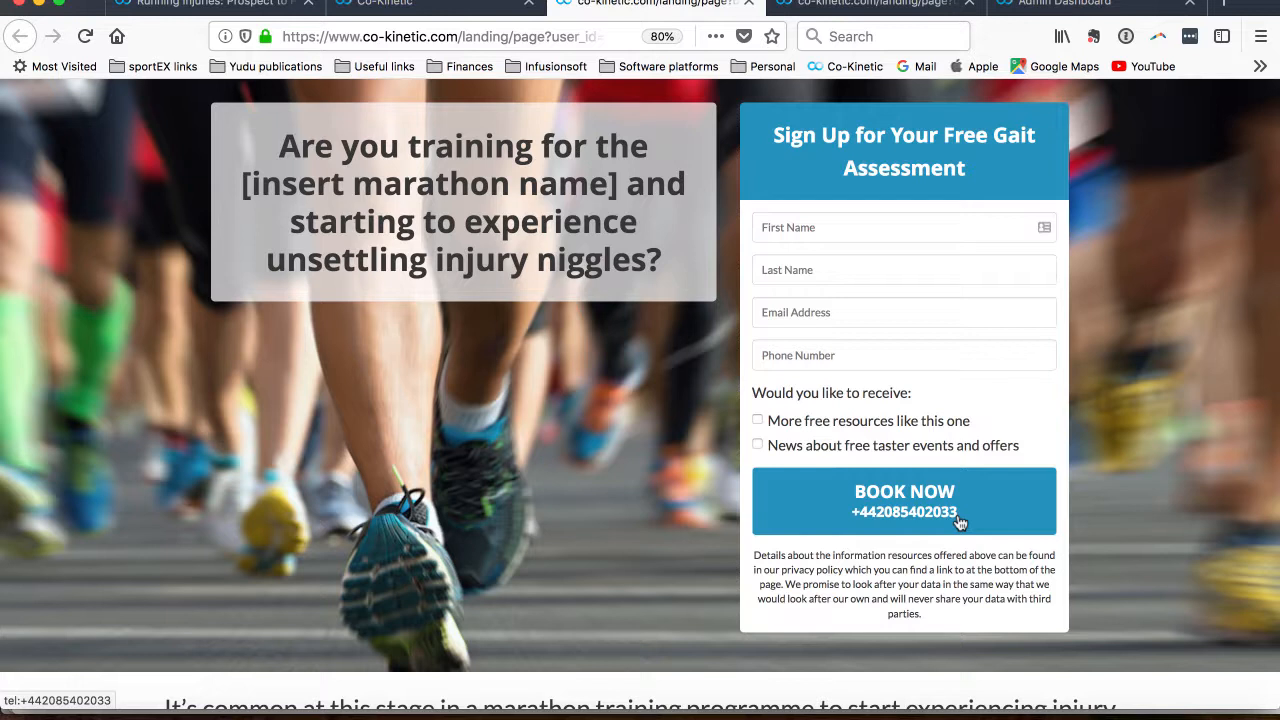
Step: Test the Book Now telephone link in the landing page preview, cancel the application launch and close the blank page
{"action": "left_click", "coordinate": [909, 504]}
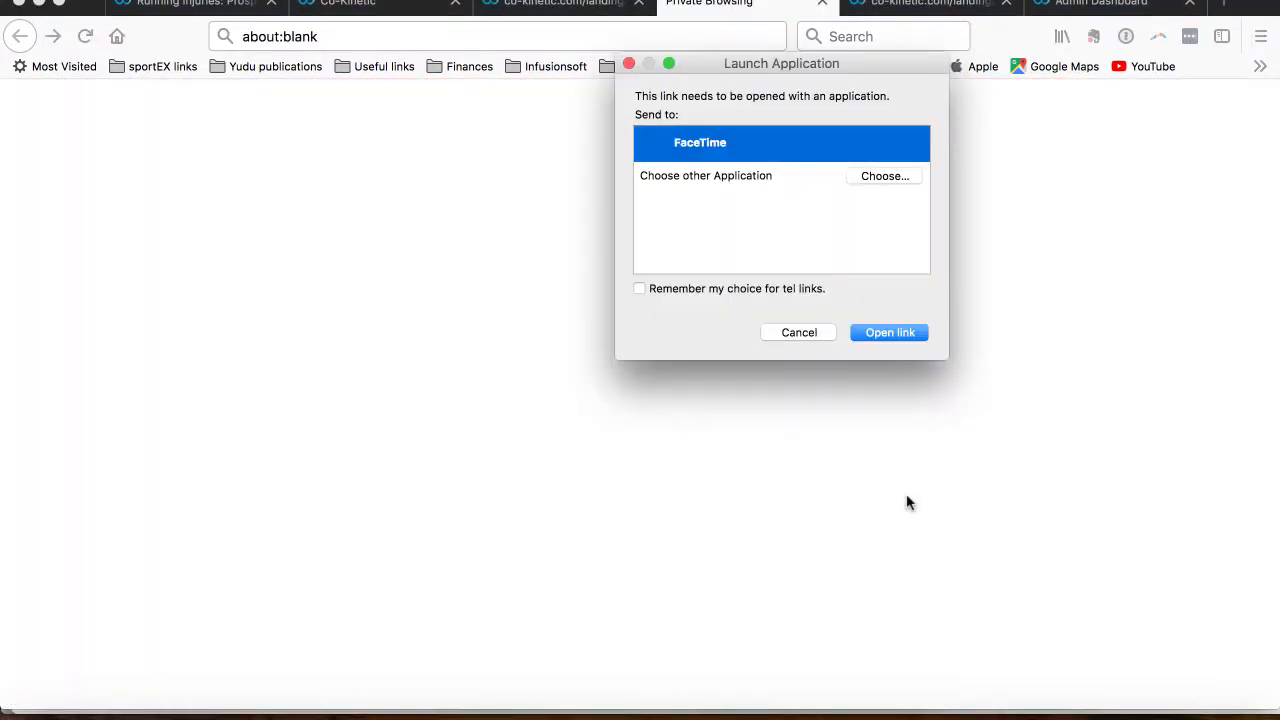
{"action": "left_click", "coordinate": [814, 338]}
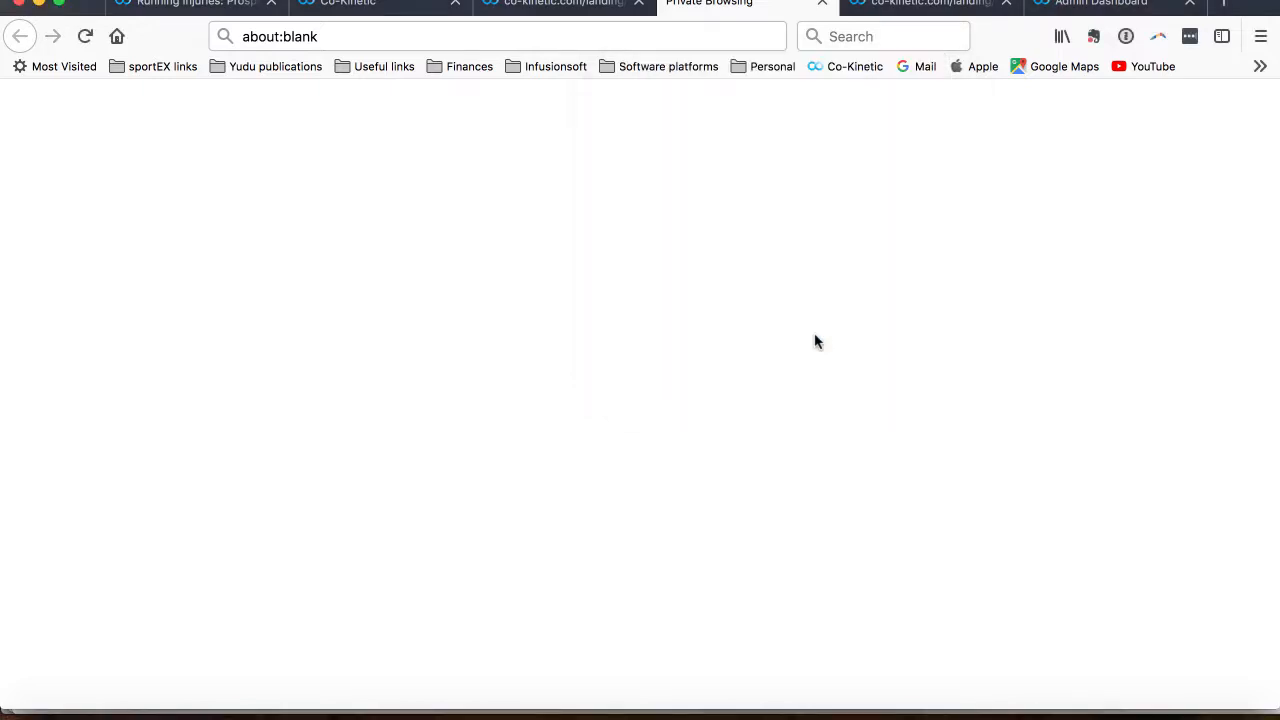
{"action": "left_click", "coordinate": [822, 5]}
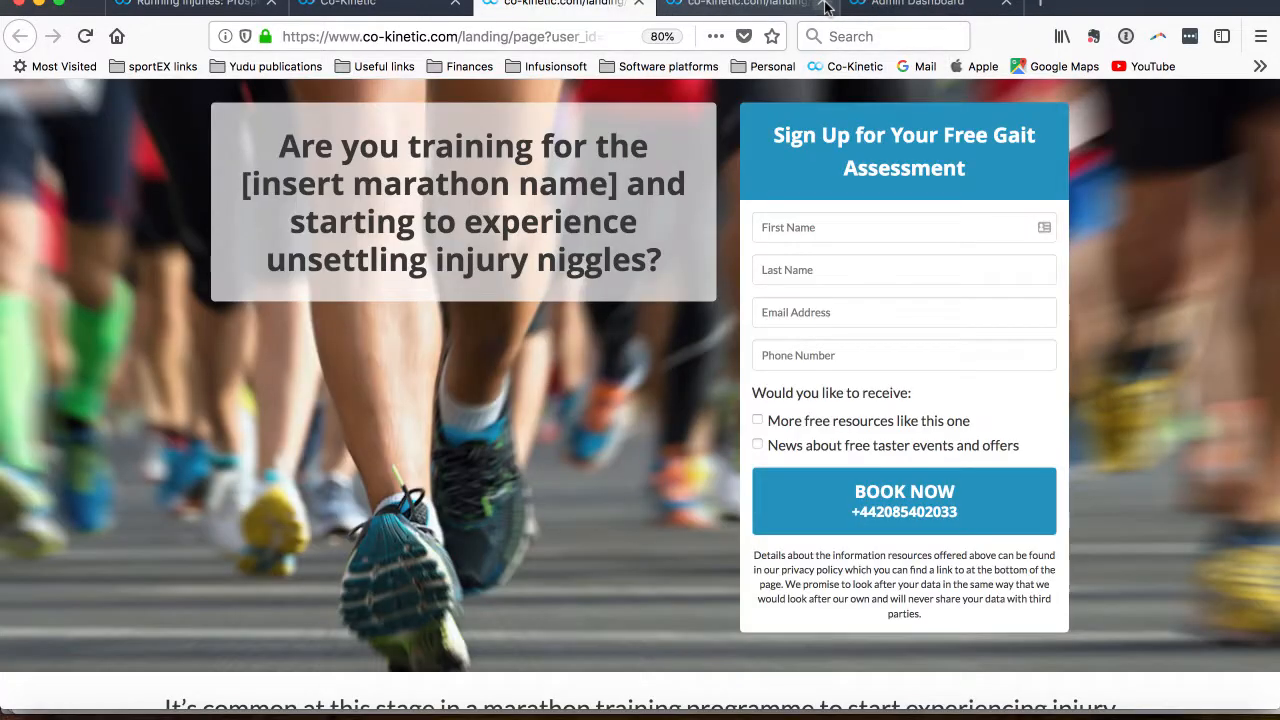
Step: Review the landing page preview from the sign-up form and Book Now button down to the description's bullet list
{"action": "scroll", "coordinate": [838, 480], "scroll_direction": "down", "scroll_amount": 3}
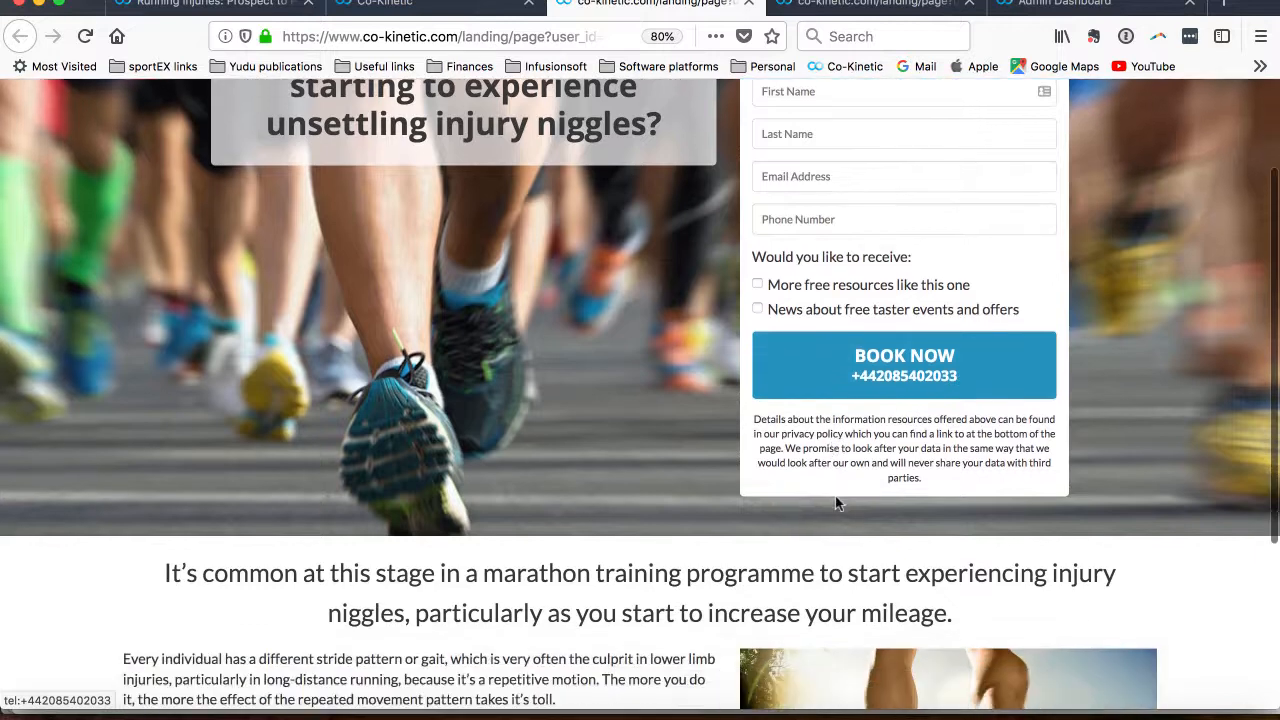
{"action": "scroll", "coordinate": [838, 505], "scroll_direction": "up", "scroll_amount": 3}
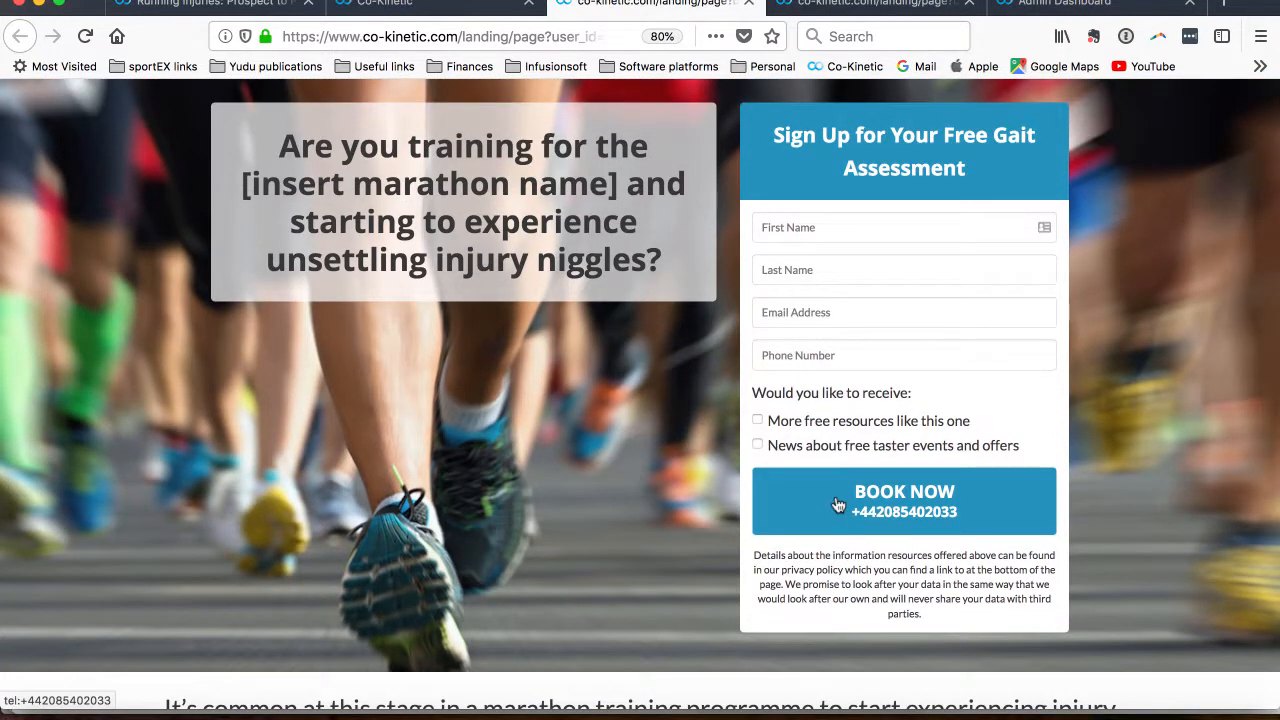
{"action": "scroll", "coordinate": [935, 570], "scroll_direction": "down", "scroll_amount": 1}
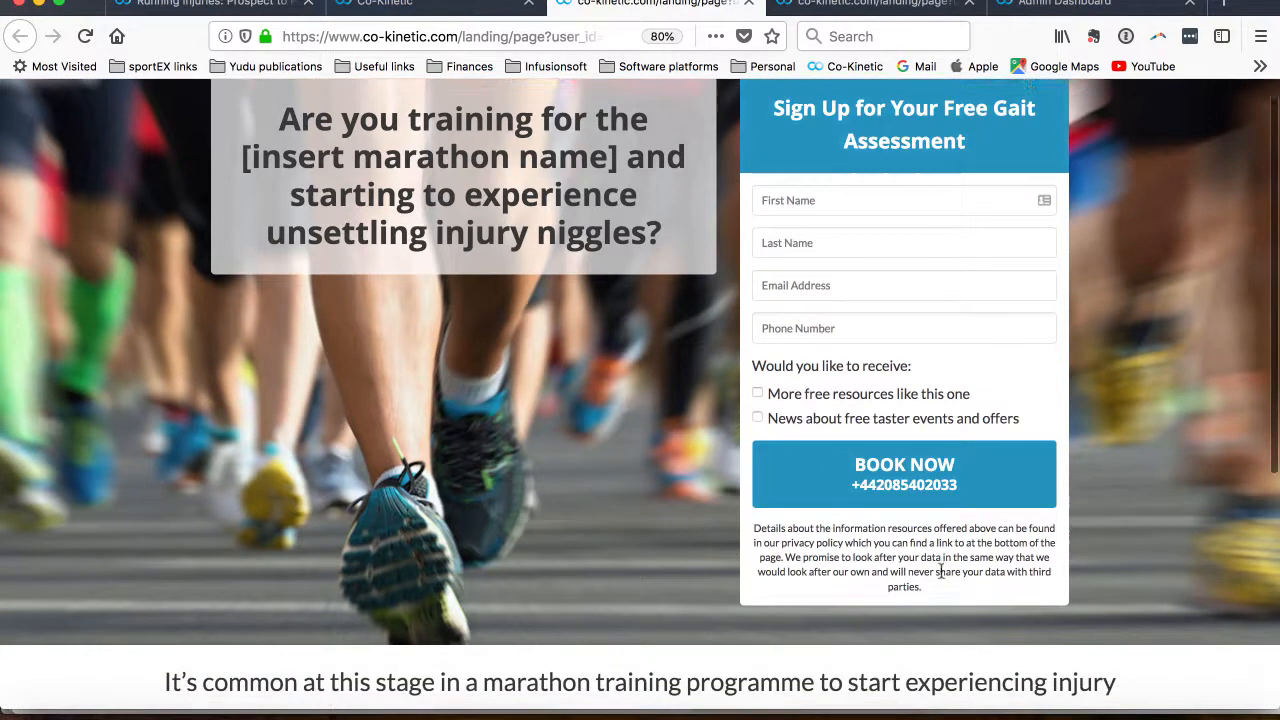
{"action": "scroll", "coordinate": [940, 572], "scroll_direction": "down", "scroll_amount": 3}
{"action": "scroll", "coordinate": [940, 575], "scroll_direction": "down", "scroll_amount": 2}
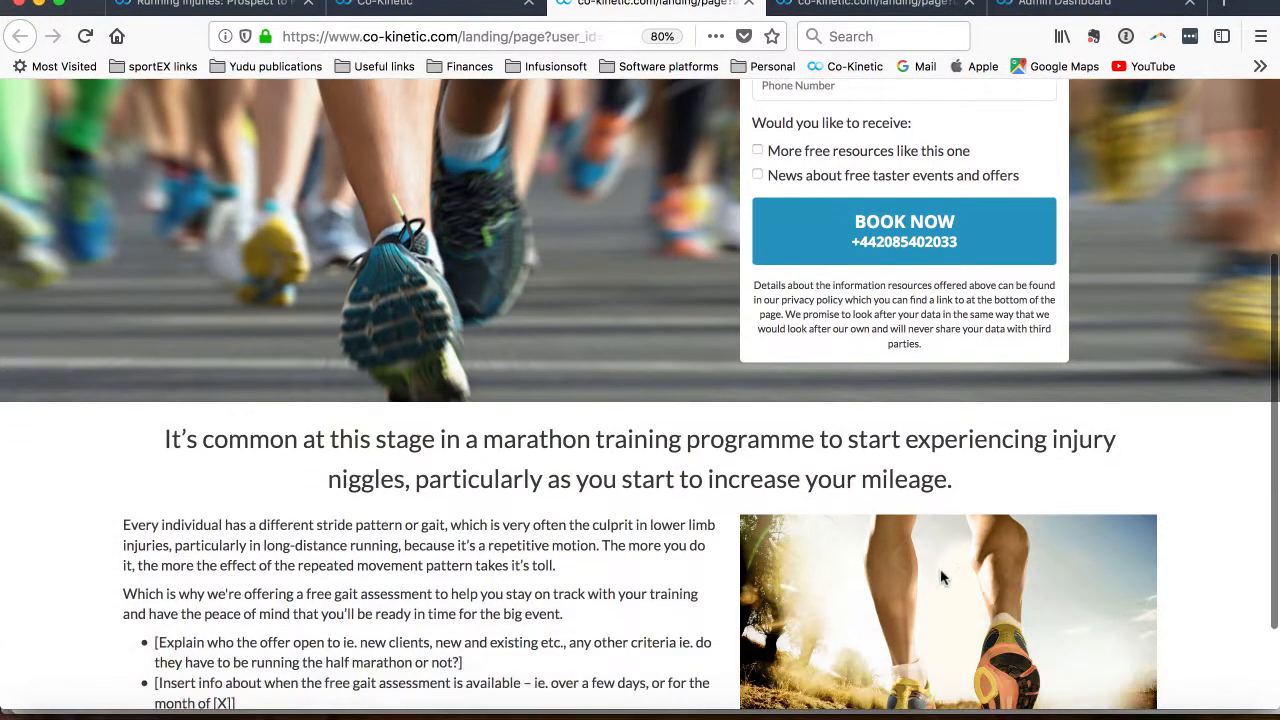
{"action": "scroll", "coordinate": [940, 577], "scroll_direction": "down", "scroll_amount": 2}
{"action": "scroll", "coordinate": [940, 577], "scroll_direction": "down", "scroll_amount": 1}
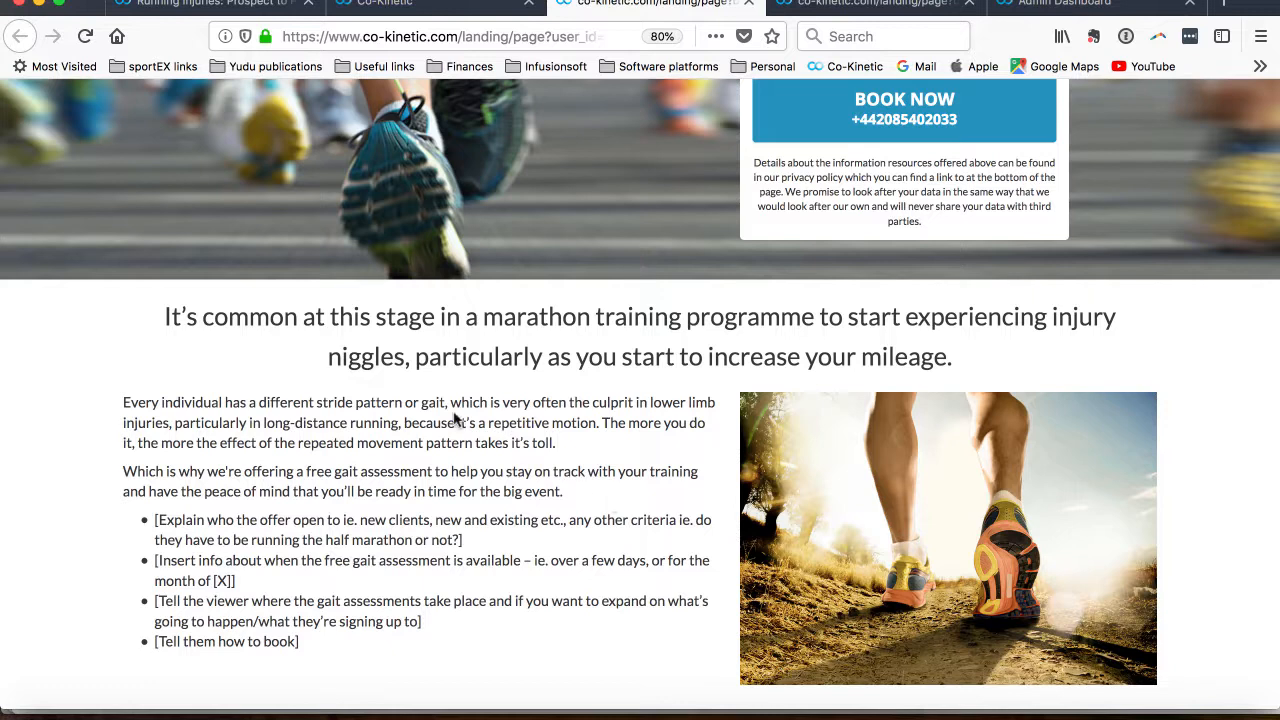
Step: Return to the campaign setup and review the landing page headings, description and Call to Action settings
{"action": "left_click", "coordinate": [420, 4]}
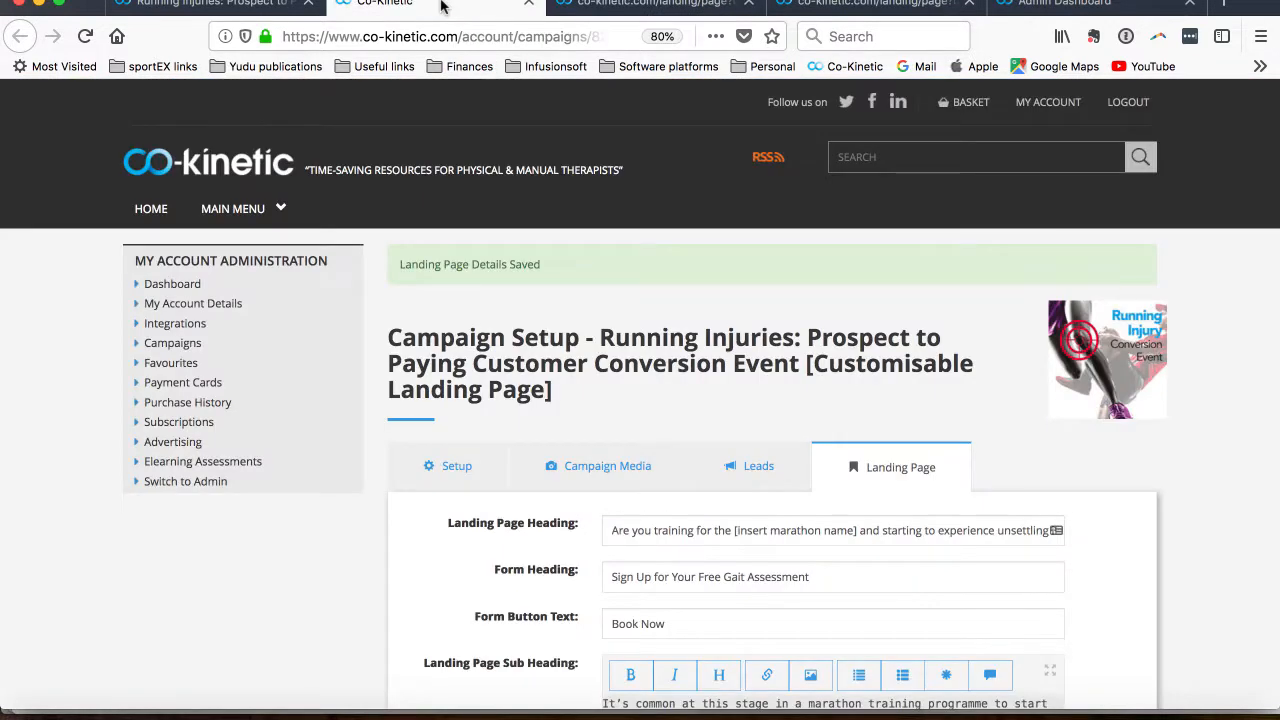
{"action": "scroll", "coordinate": [632, 490], "scroll_direction": "down", "scroll_amount": 5}
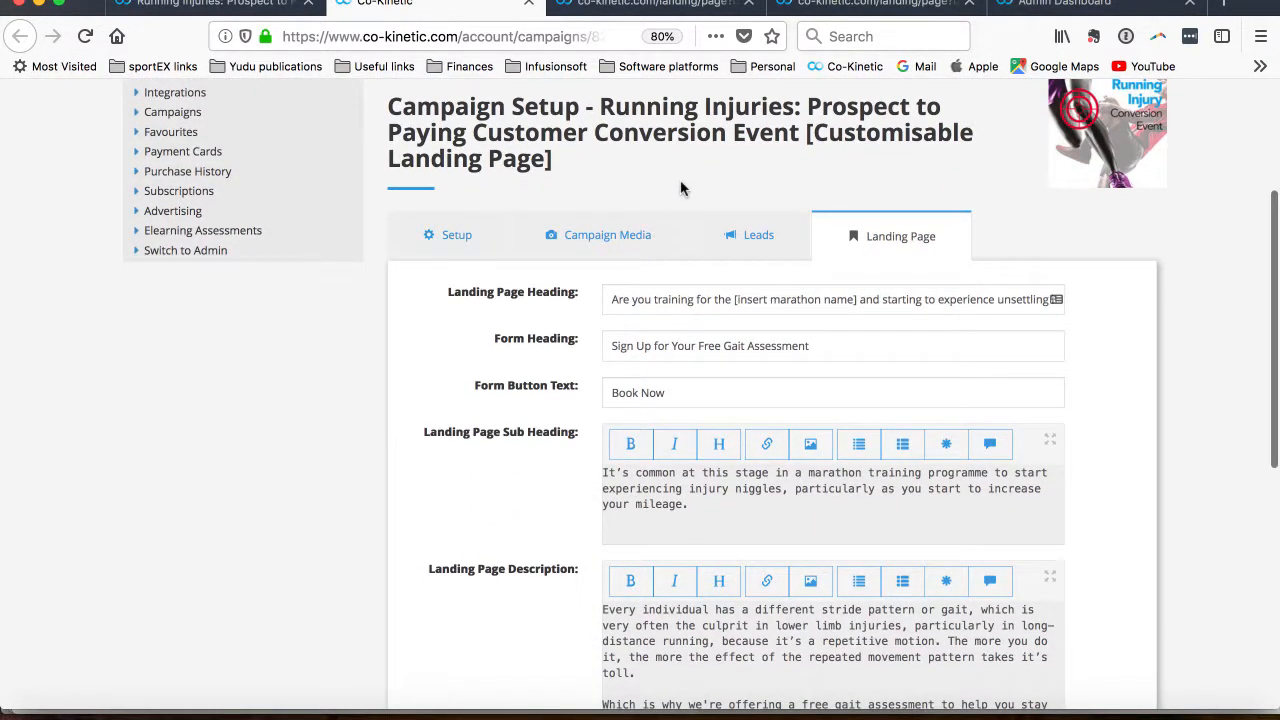
{"action": "scroll", "coordinate": [680, 188], "scroll_direction": "down", "scroll_amount": 1}
{"action": "scroll", "coordinate": [680, 188], "scroll_direction": "down", "scroll_amount": 1}
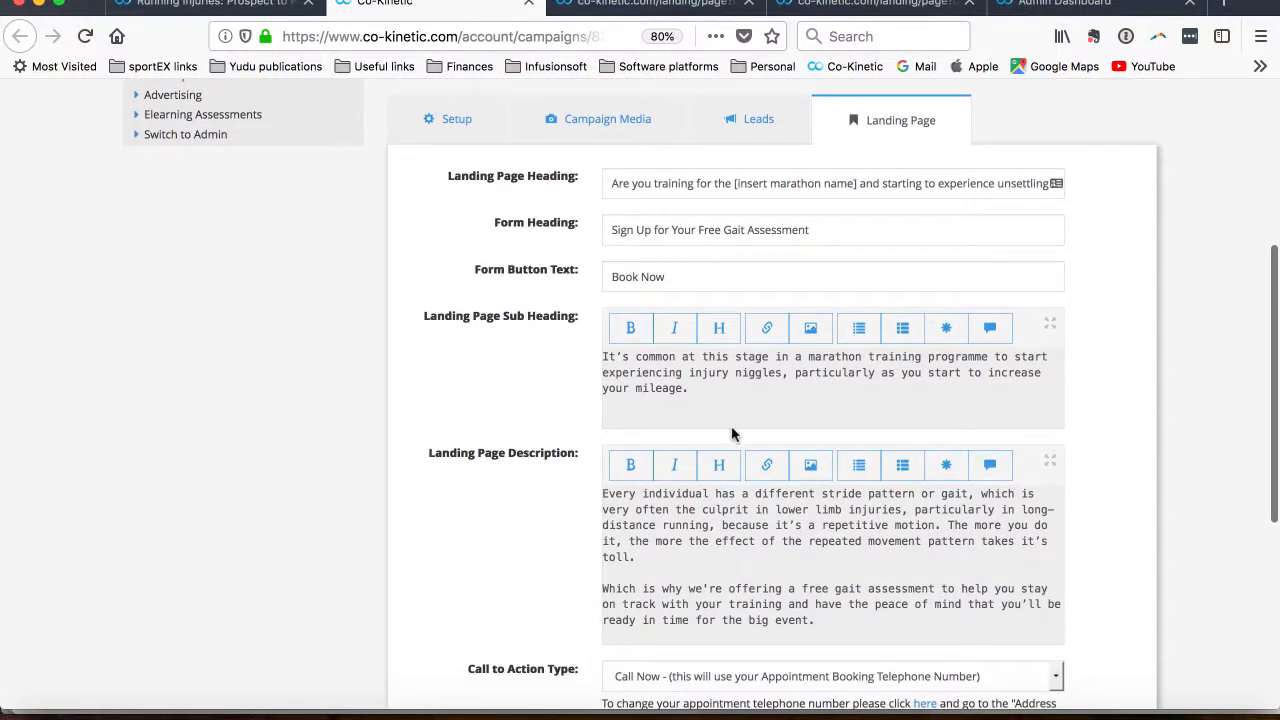
{"action": "scroll", "coordinate": [733, 432], "scroll_direction": "down", "scroll_amount": 2}
{"action": "scroll", "coordinate": [733, 432], "scroll_direction": "down", "scroll_amount": 1}
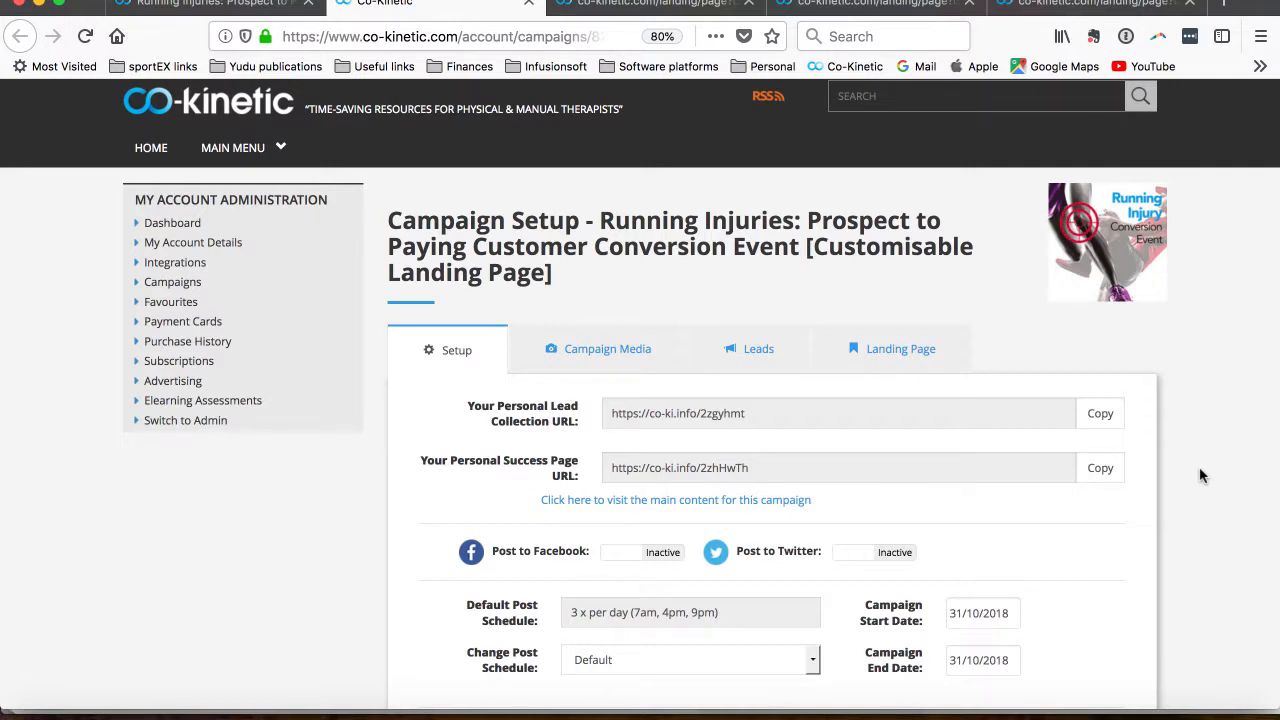
Step: Copy the Personal Lead Collection URL from the campaign's setup details and view the sign-up thank-you page
{"action": "scroll", "coordinate": [1202, 476], "scroll_direction": "down", "scroll_amount": 2}
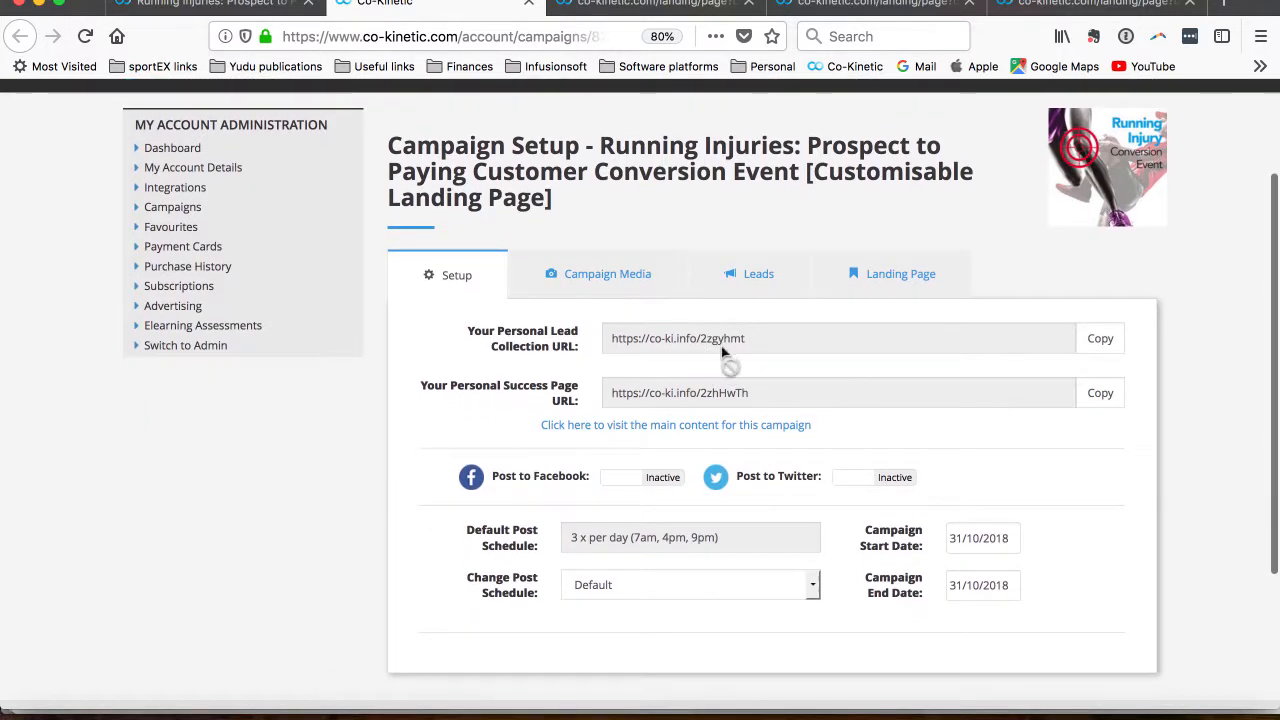
{"action": "left_click", "coordinate": [1100, 339]}
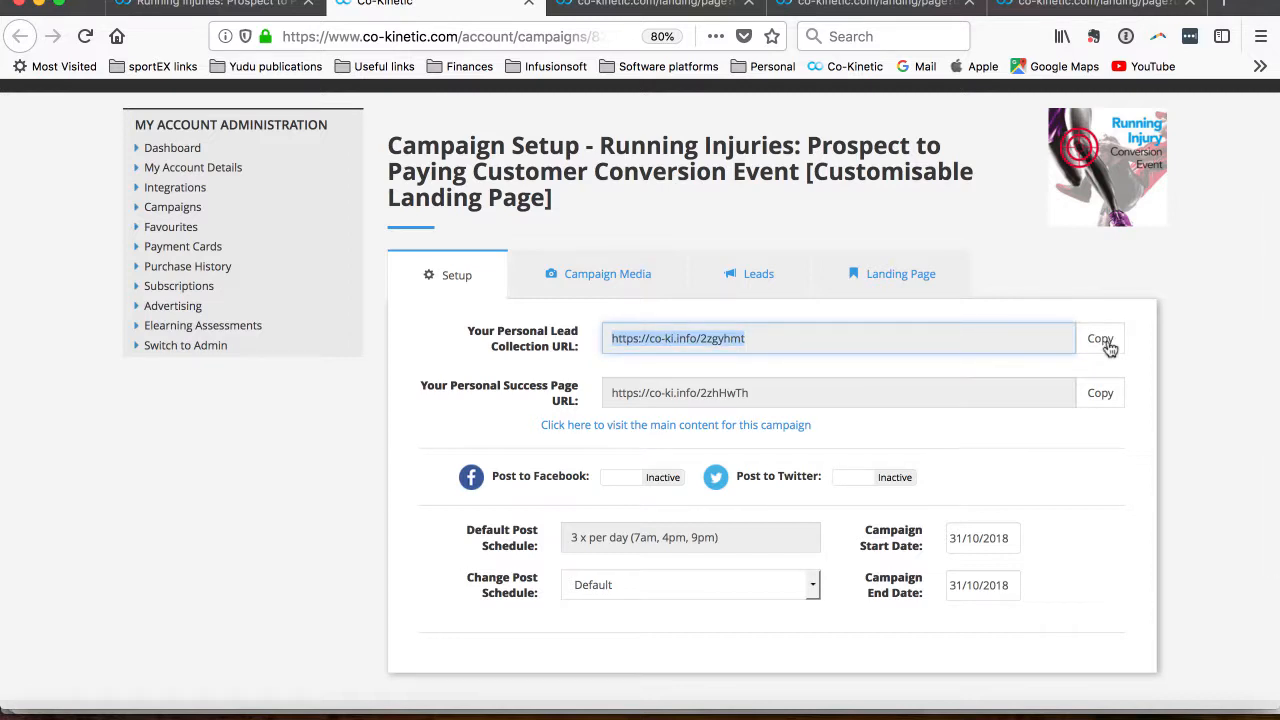
{"action": "left_click_drag", "start_coordinate": [730, 338], "coordinate": [875, 401]}
{"action": "left_click_drag", "start_coordinate": [875, 401], "coordinate": [740, 392]}
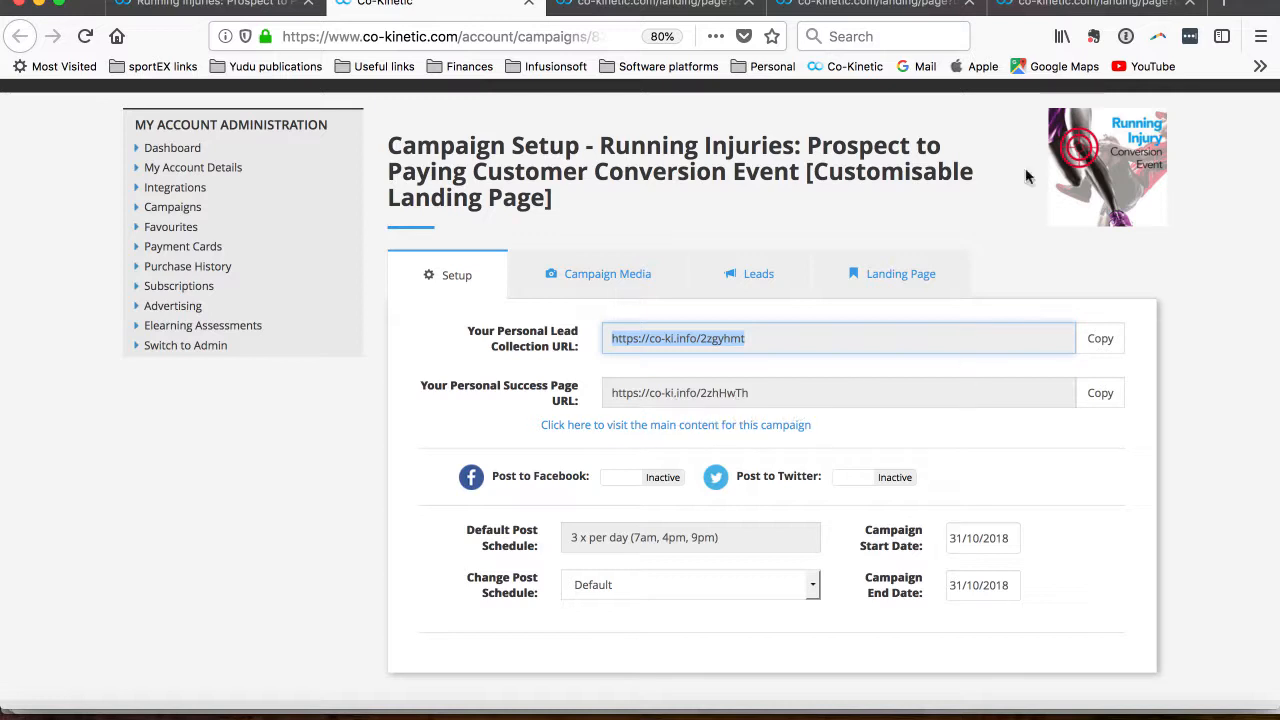
{"action": "left_click", "coordinate": [1032, 10]}
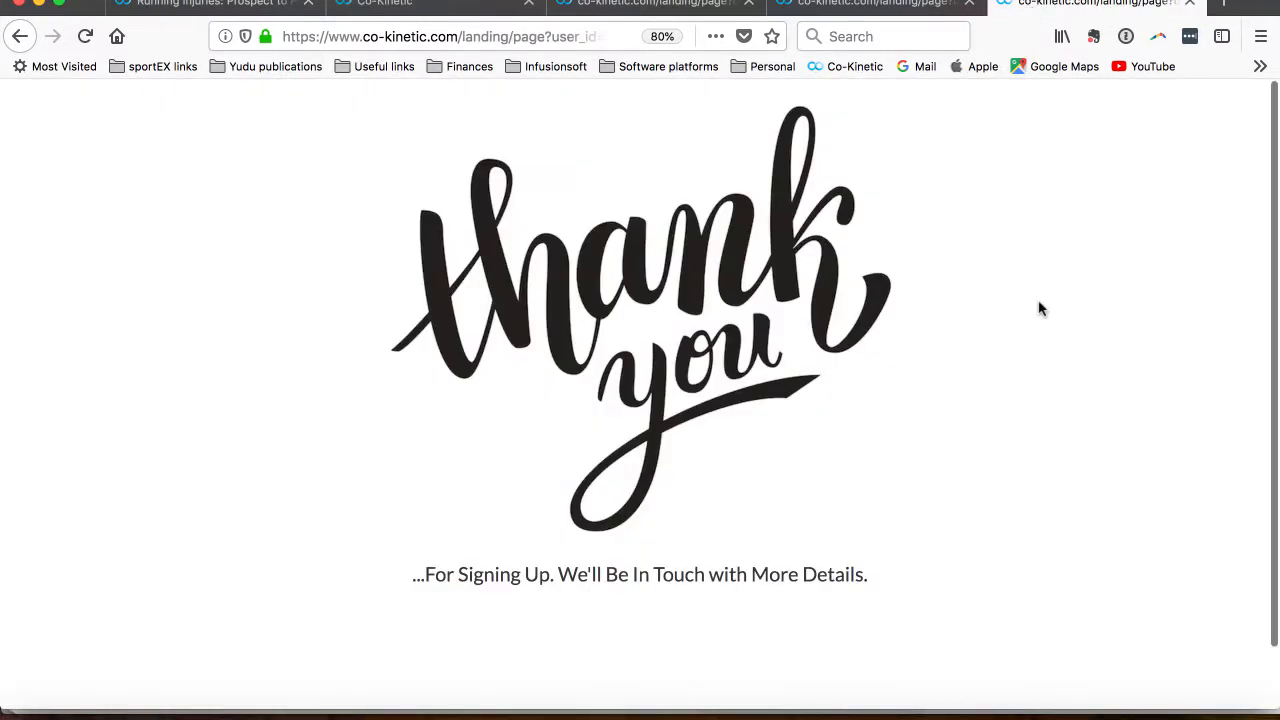